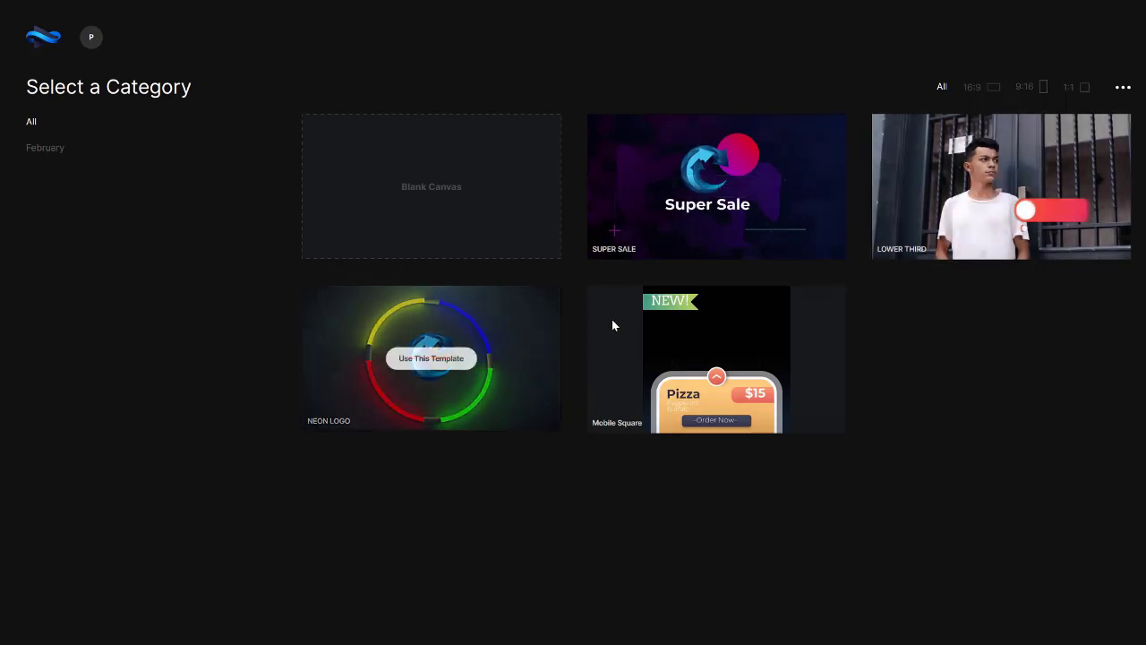
# Pick the Lower Third tile in the template gallery and use it for the project.
pyautogui.moveTo(669, 357)
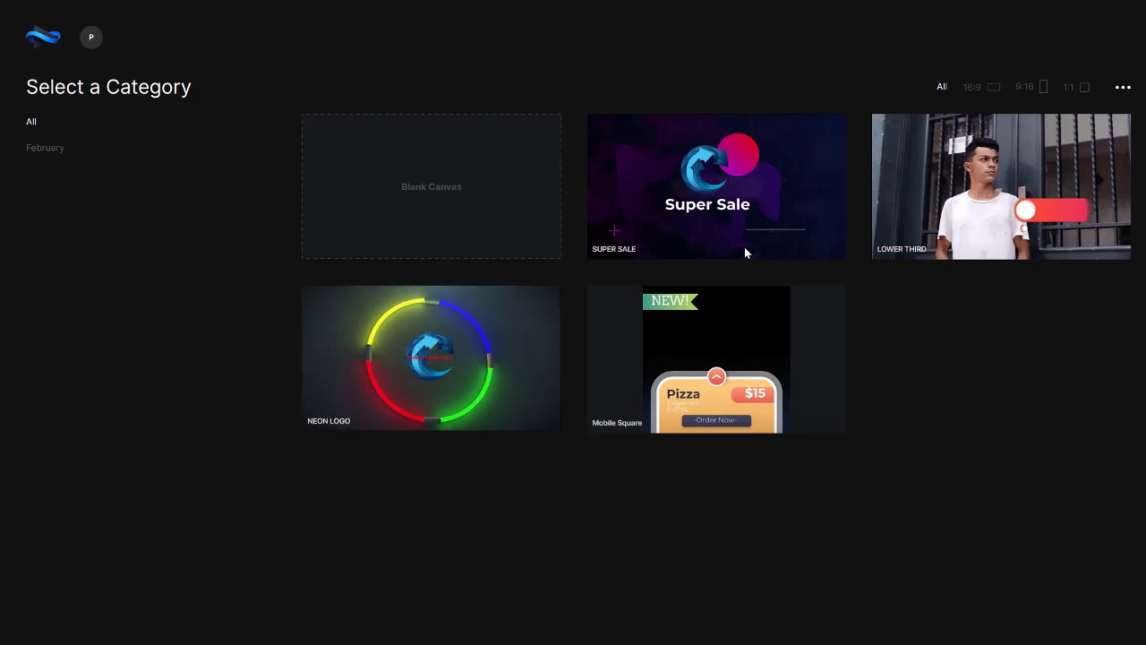
pyautogui.moveTo(476, 384)
pyautogui.moveTo(1048, 190)
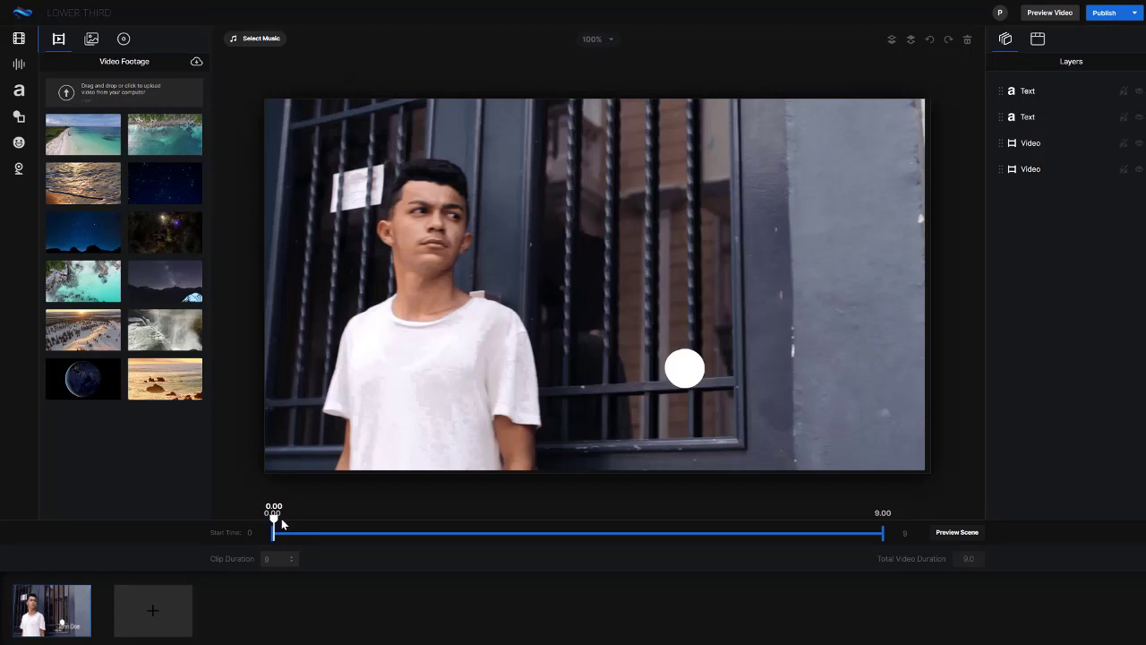
# Scrub the 9-second scene's playhead to about 5.46 seconds to preview the John Doe lower third.
pyautogui.moveTo(289, 522); pyautogui.dragTo(558, 530)
pyautogui.moveTo(723, 532); pyautogui.dragTo(311, 526)
pyautogui.click(842, 522)
pyautogui.moveTo(36, 616)
# Add a second 5-second scene with Welcome text after the lower-third scene.
pyautogui.click(163, 618)
pyautogui.moveTo(54, 618)
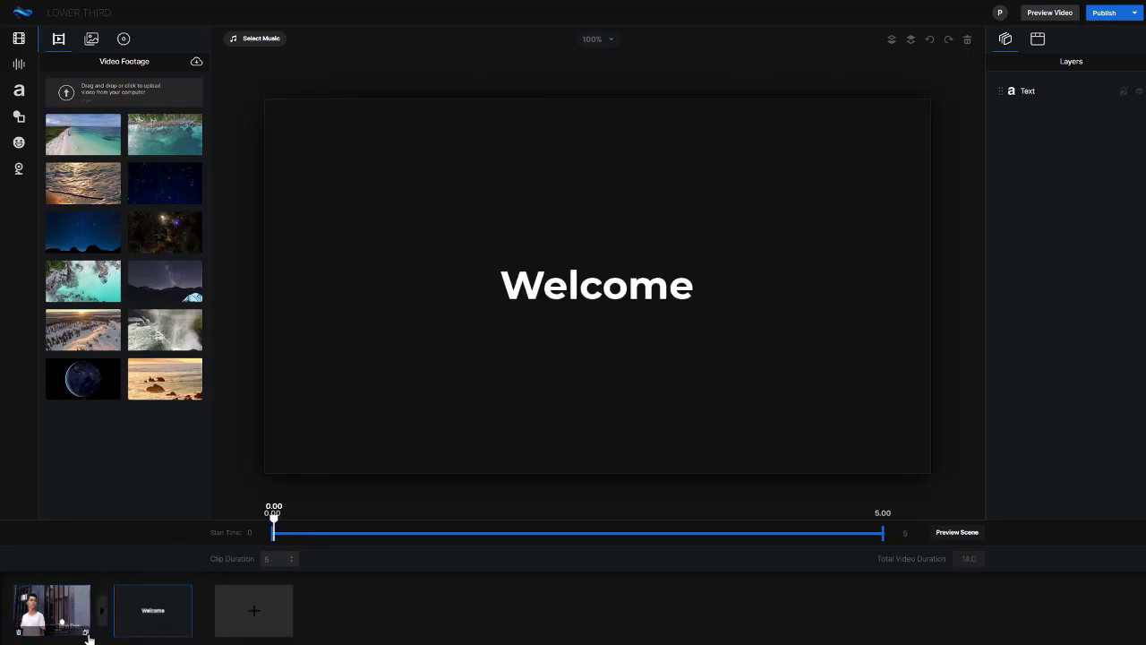
pyautogui.click(588, 283)
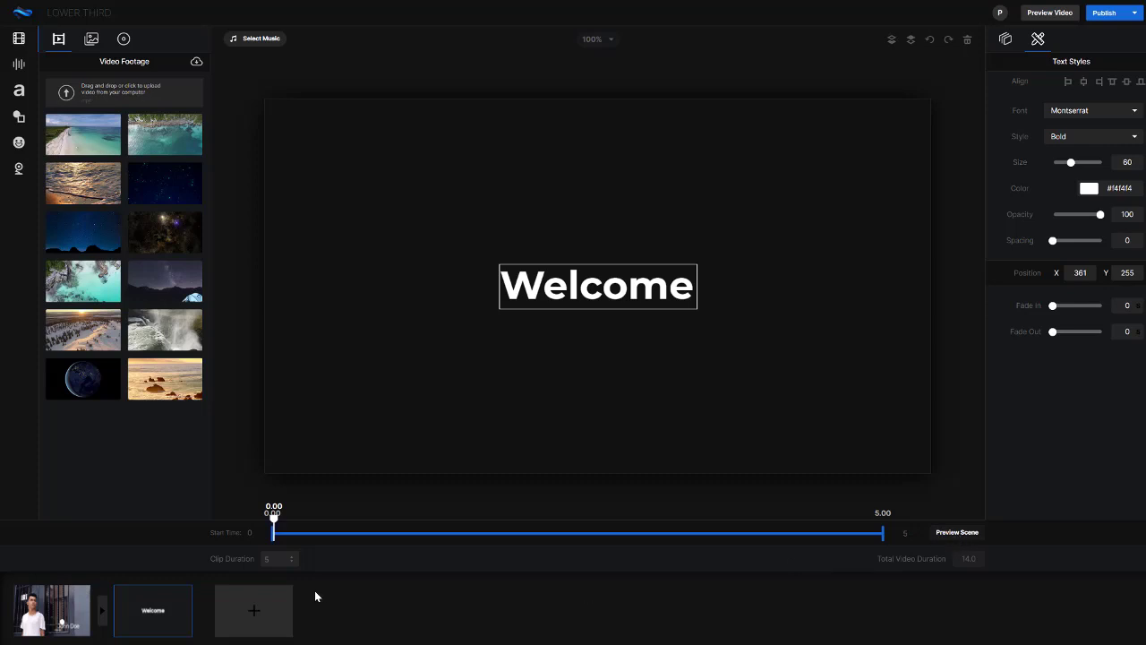
# Switch between the lower-third and Welcome scenes, ending on the lower-third scene.
pyautogui.click(37, 607)
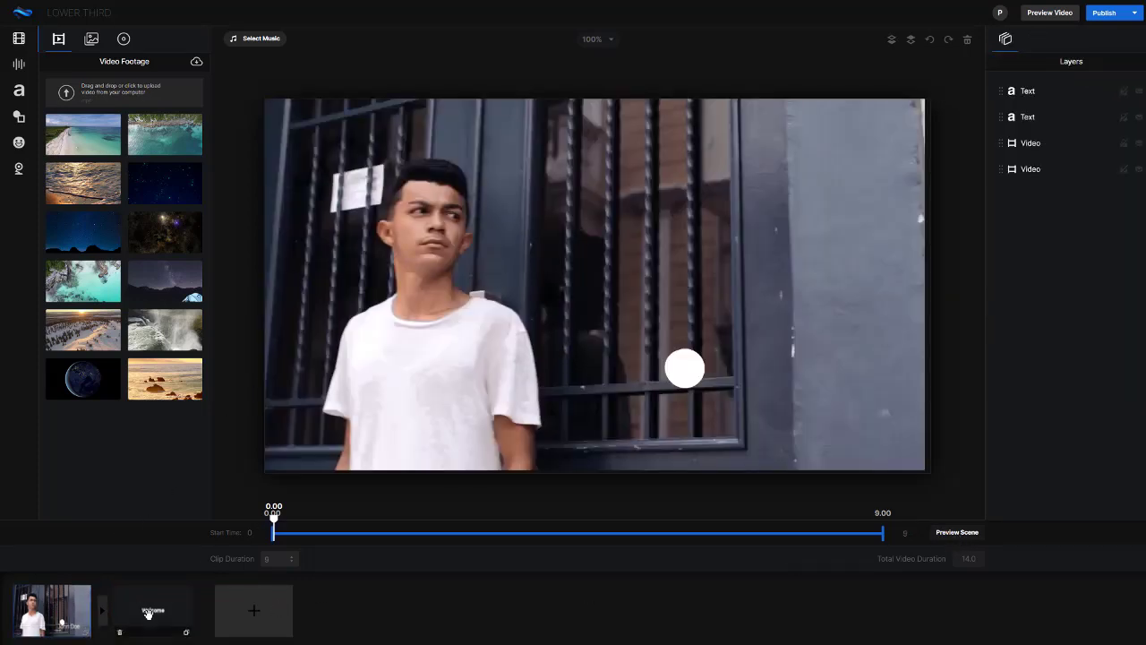
pyautogui.click(152, 612)
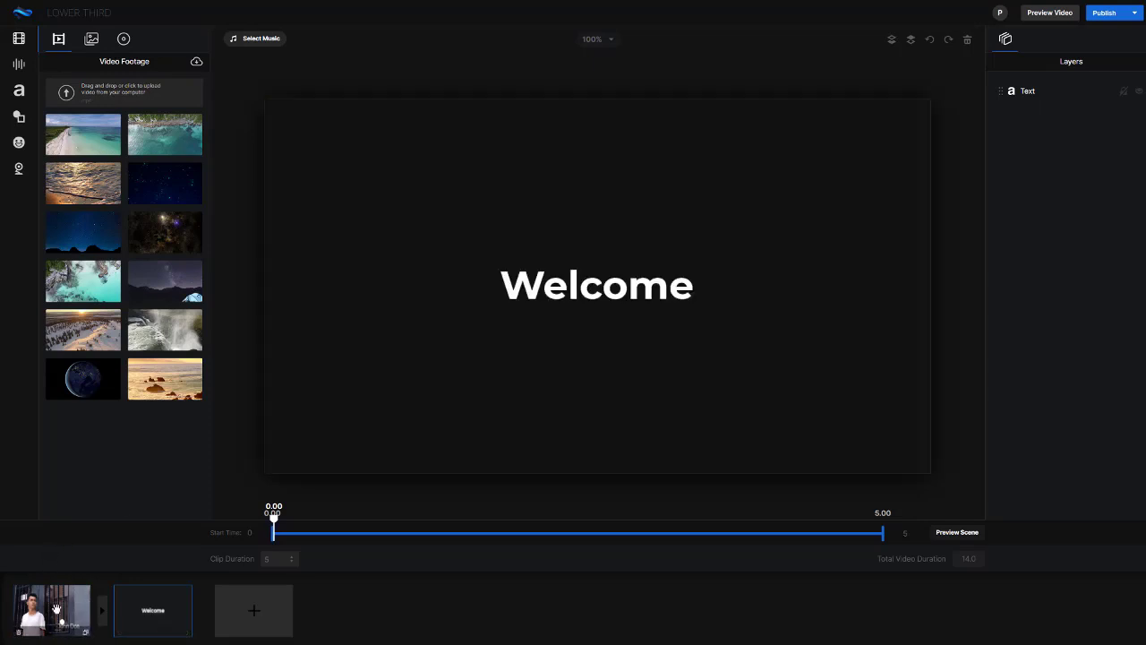
pyautogui.click(54, 609)
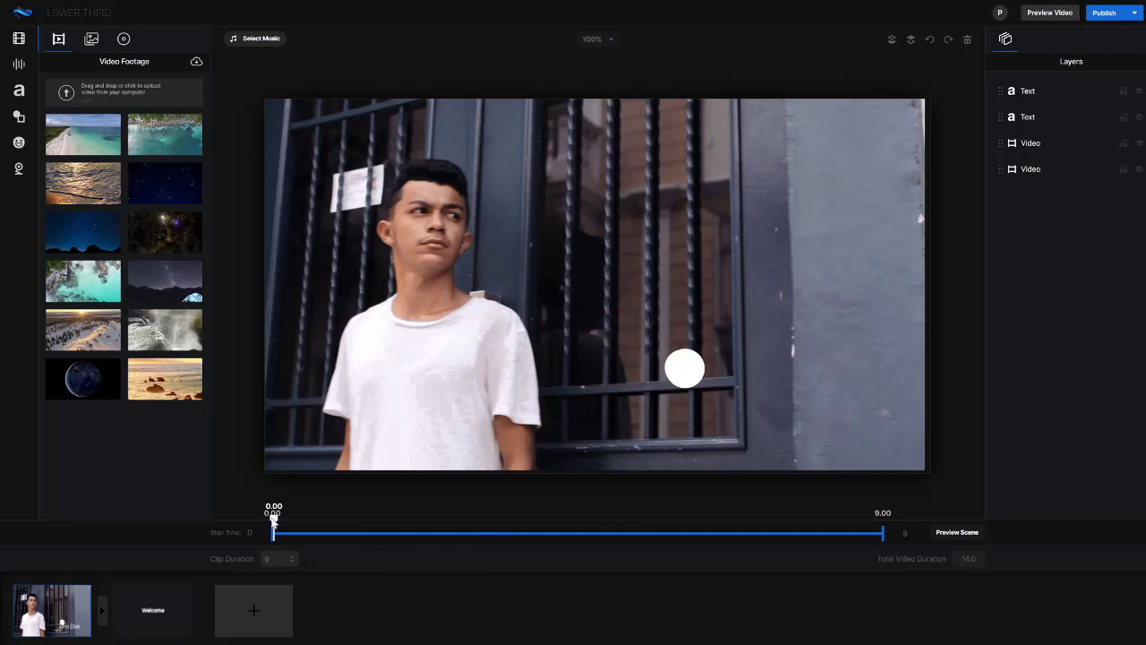
pyautogui.moveTo(274, 519); pyautogui.dragTo(466, 525)
pyautogui.click(1025, 93)
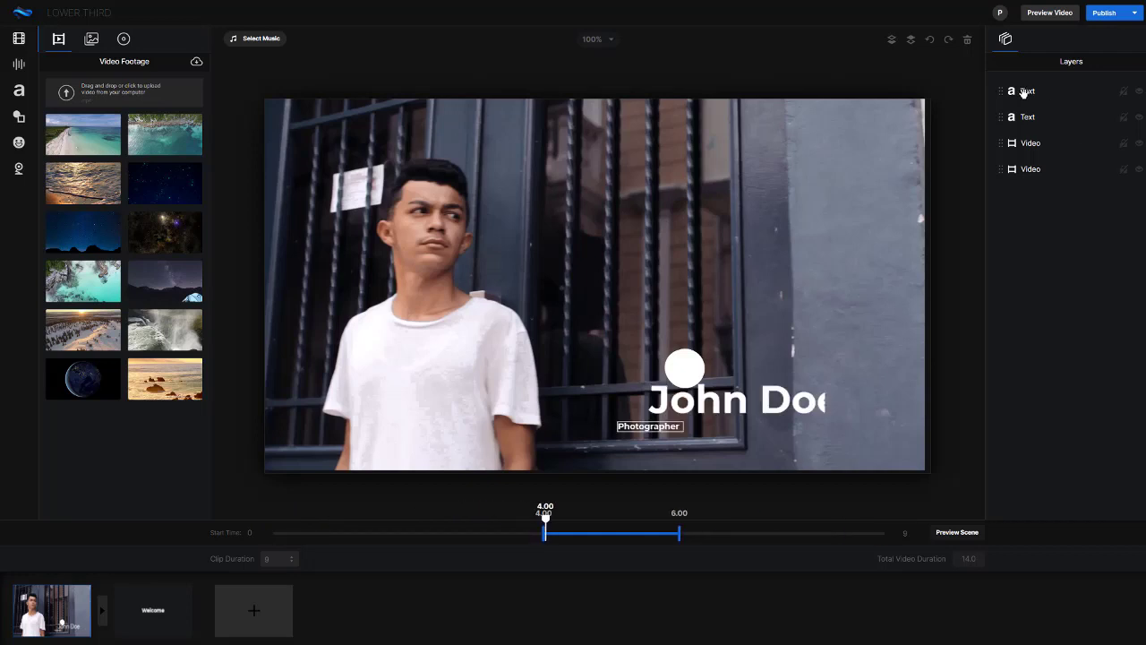
pyautogui.click(1032, 146)
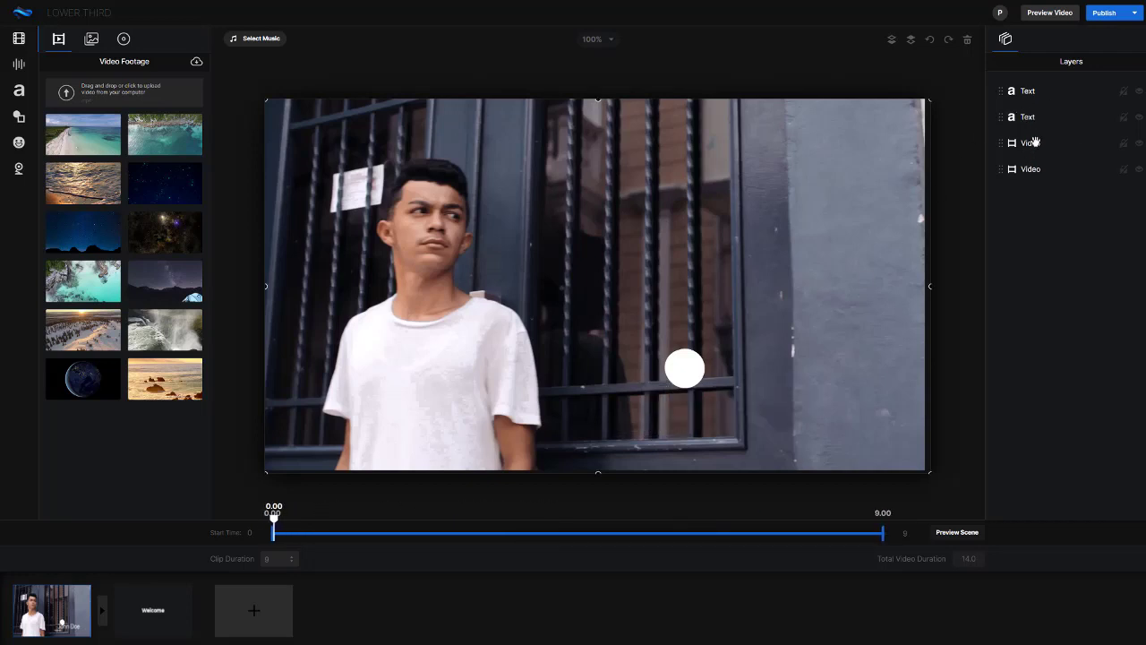
pyautogui.click(1030, 117)
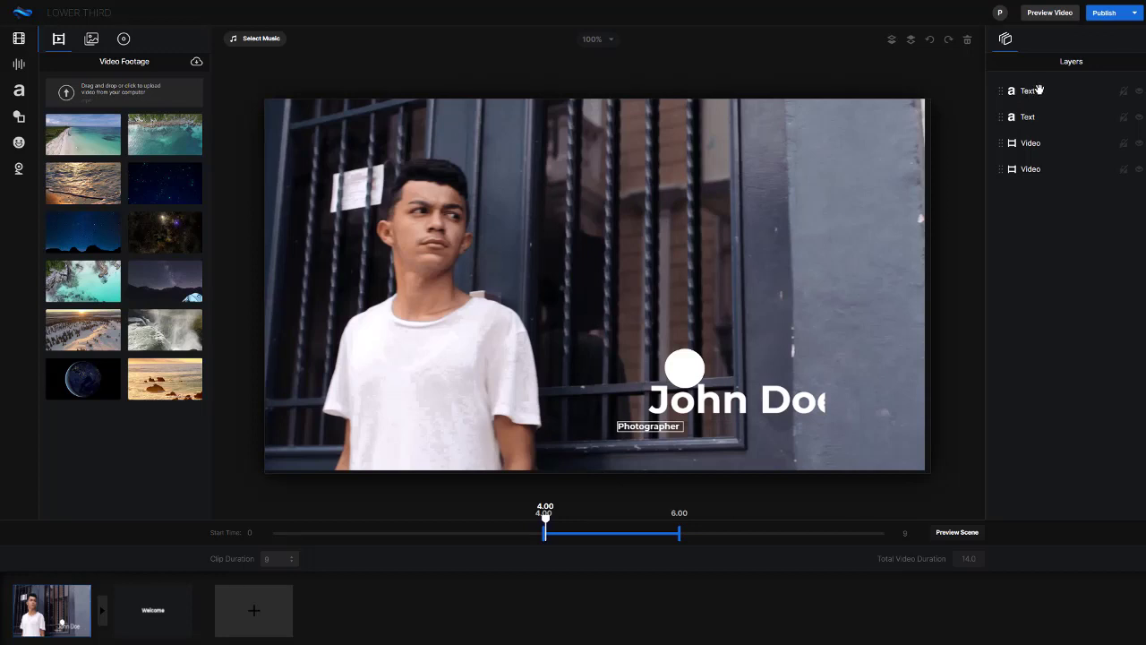
pyautogui.click(1034, 115)
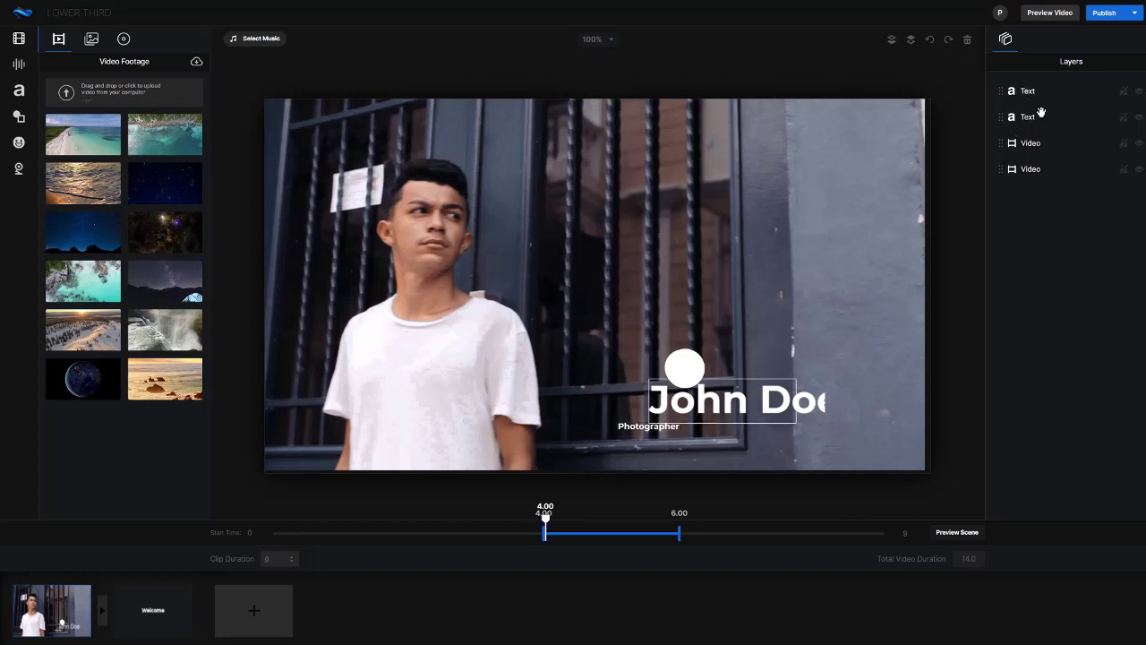
pyautogui.click(1037, 91)
pyautogui.click(1031, 118)
pyautogui.doubleClick(1027, 117)
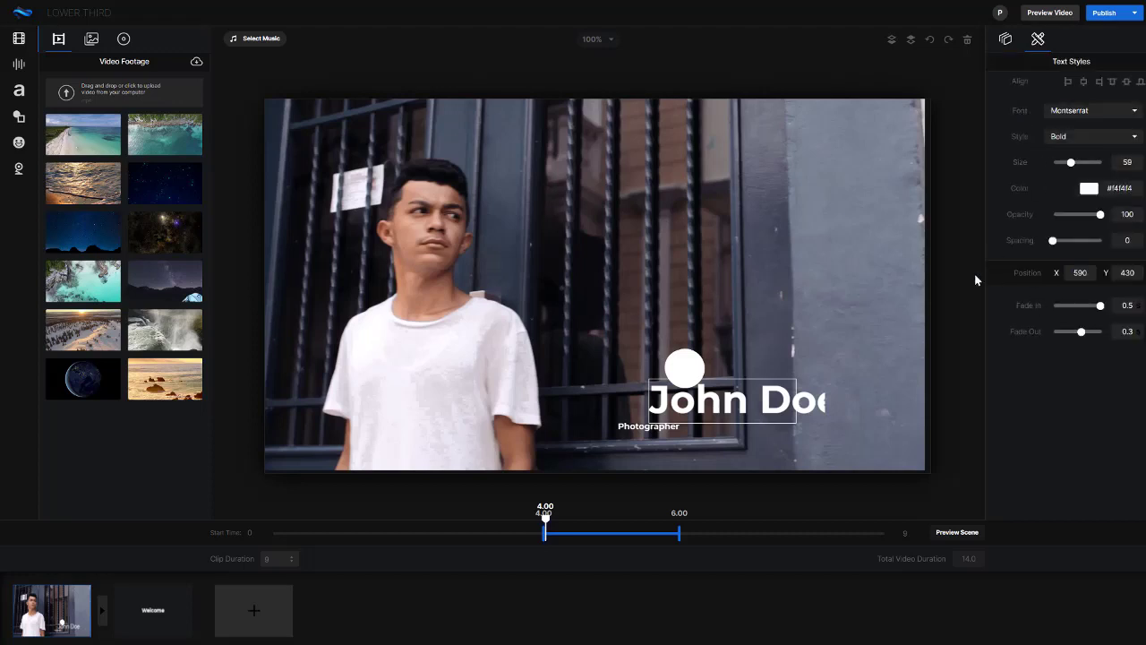
pyautogui.click(833, 448)
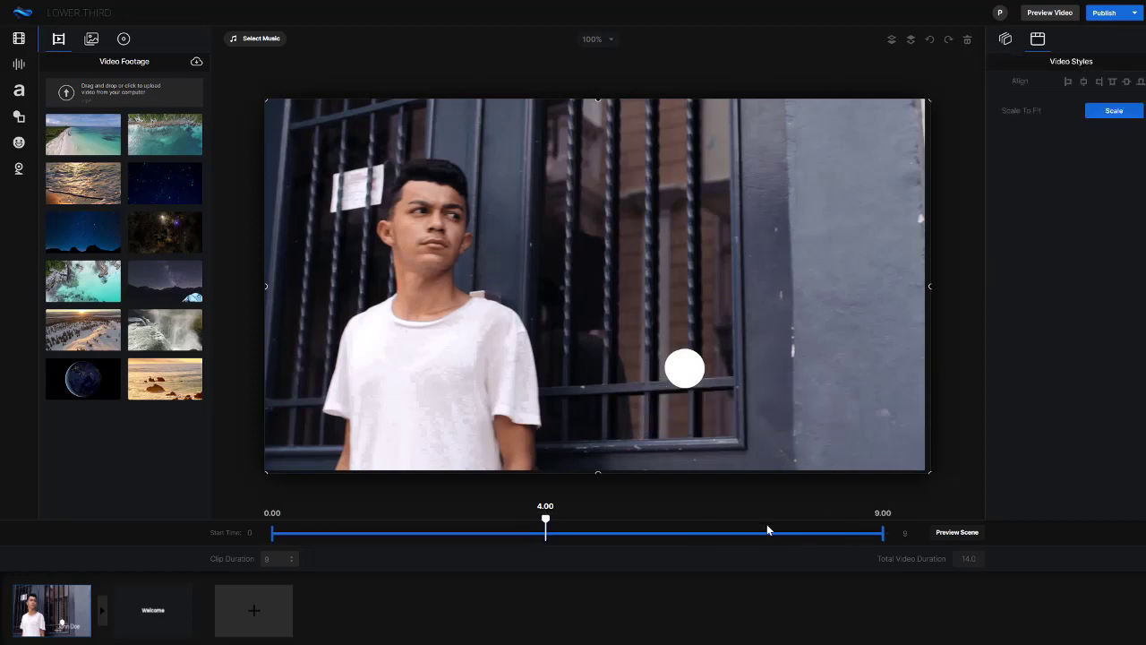
# Select the whole John Doe title text and shrink its size from 59 to 37.
pyautogui.moveTo(545, 521); pyautogui.dragTo(666, 524)
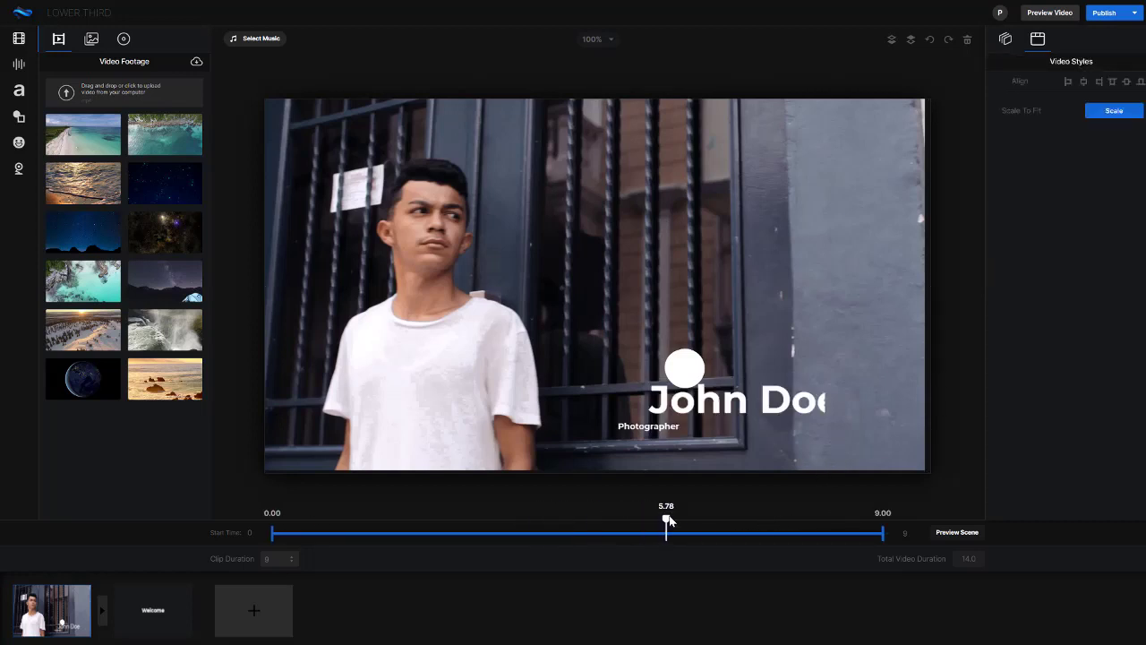
pyautogui.click(760, 392)
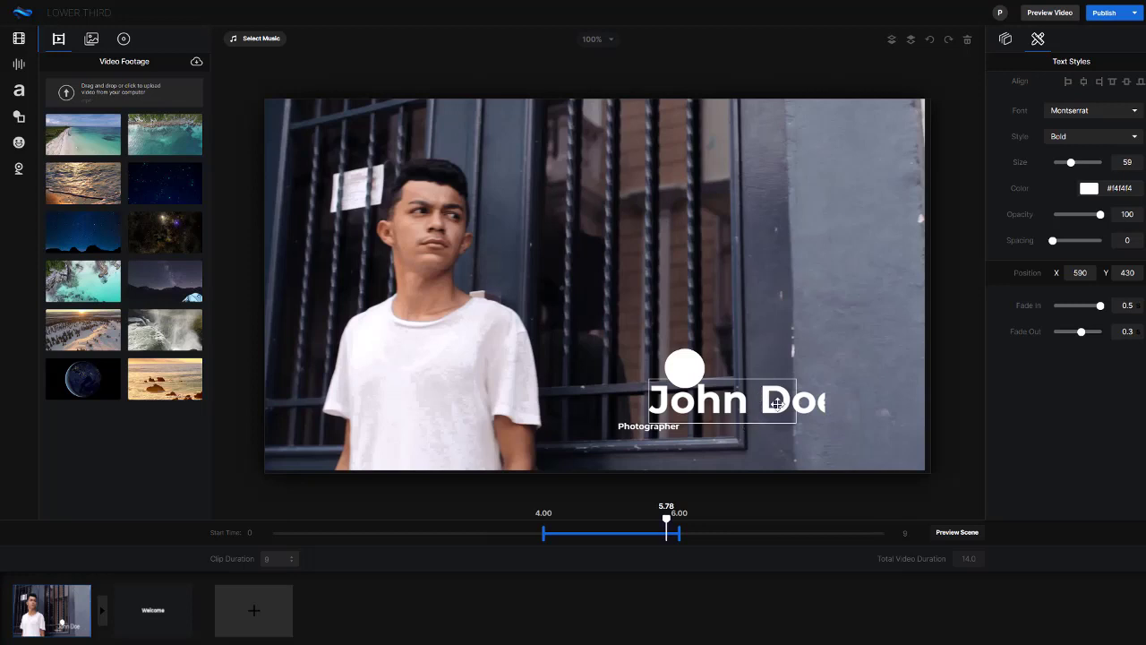
pyautogui.doubleClick(668, 408)
pyautogui.click(653, 405)
pyautogui.moveTo(655, 394); pyautogui.dragTo(842, 395)
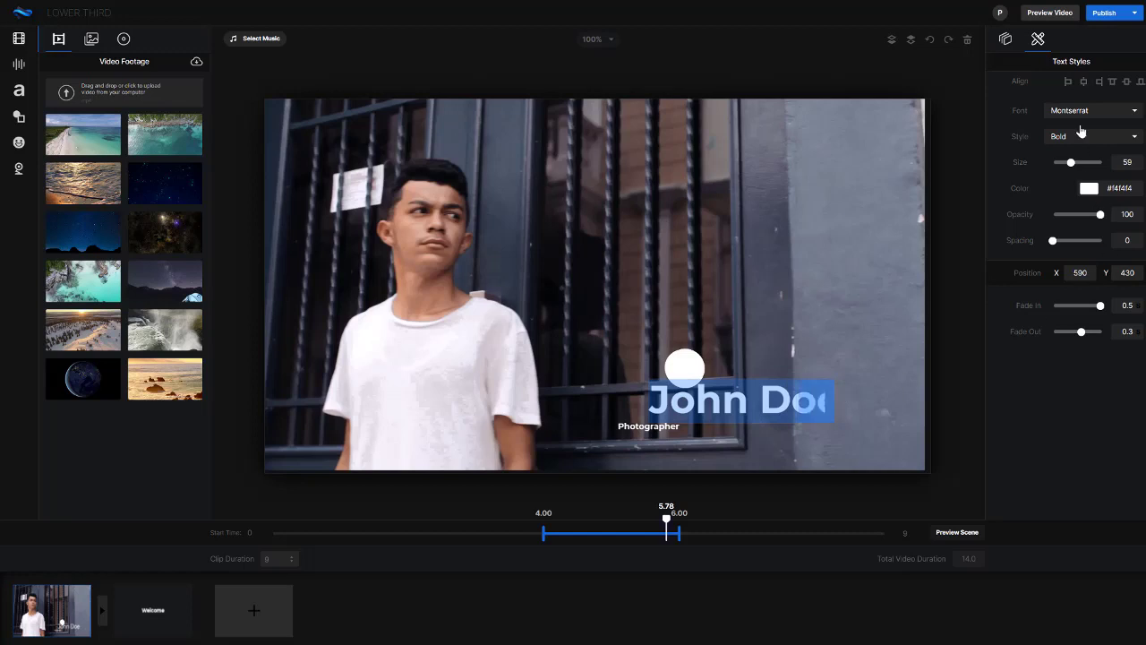
pyautogui.moveTo(1074, 166); pyautogui.dragTo(1063, 168)
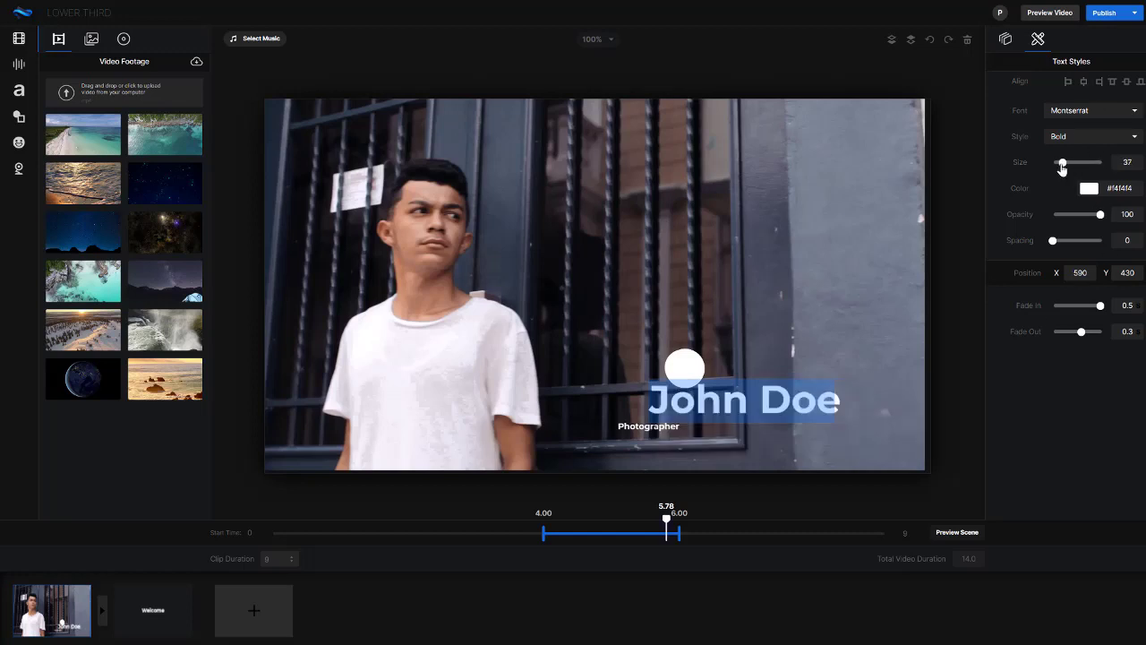
# Keep the Montserrat font, recheck the lower third in preview, then move to the Welcome scene.
pyautogui.click(1084, 117)
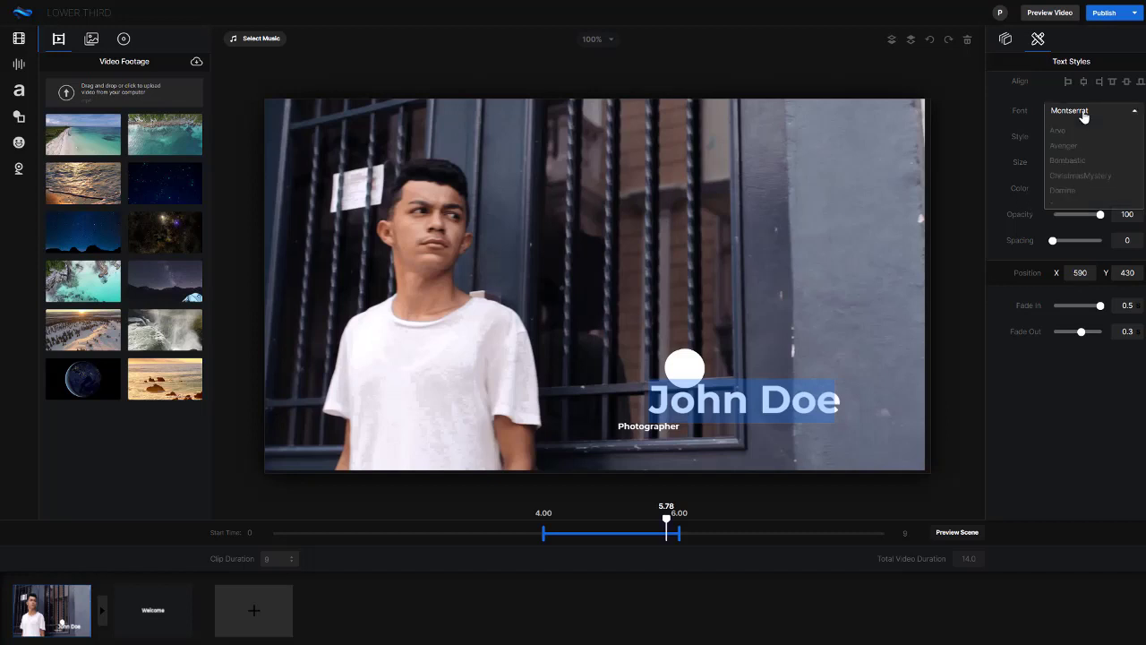
pyautogui.click(1083, 115)
pyautogui.click(1070, 81)
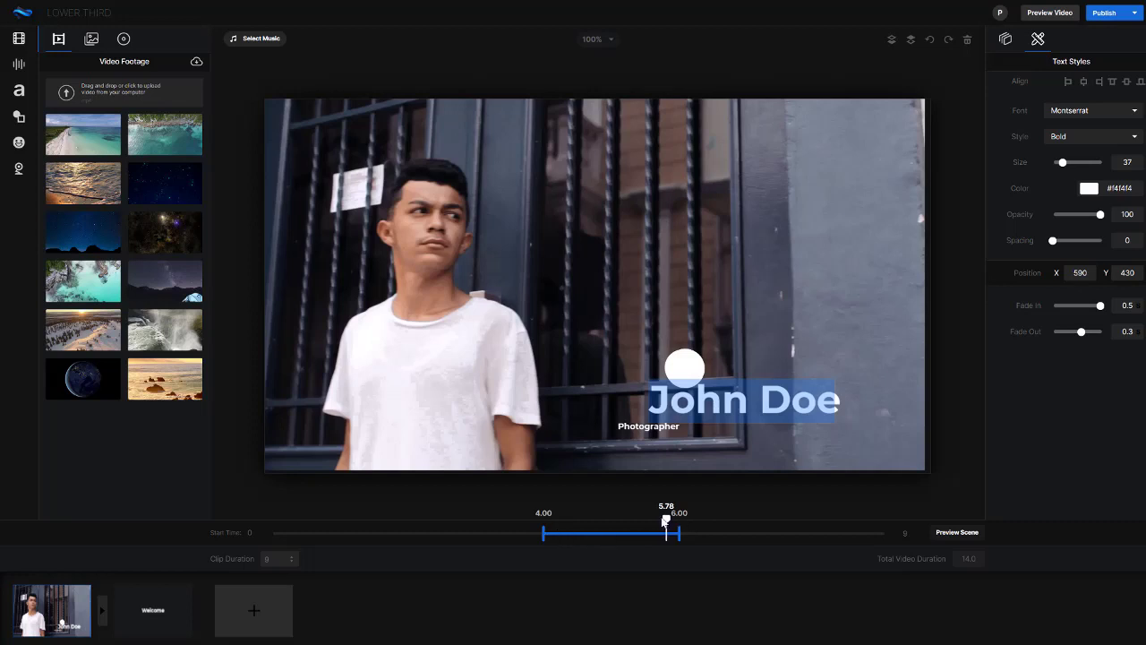
pyautogui.moveTo(568, 523); pyautogui.dragTo(539, 522)
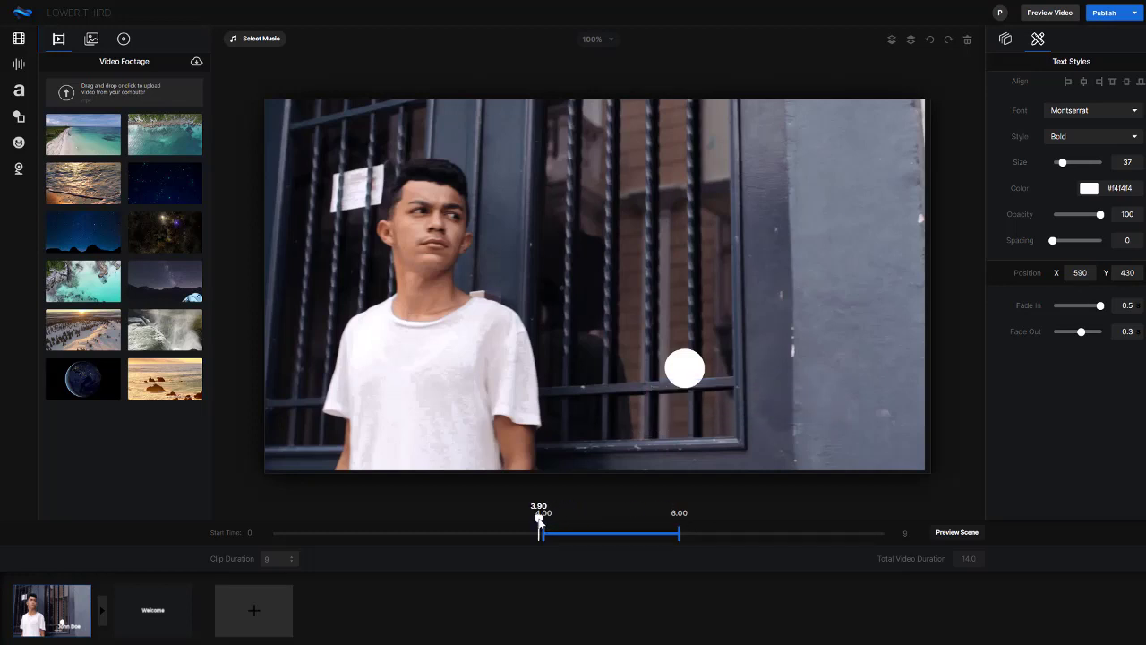
pyautogui.moveTo(611, 517)
pyautogui.mouseDown()
pyautogui.moveTo(690, 526)
pyautogui.moveTo(626, 521)
pyautogui.mouseUp()
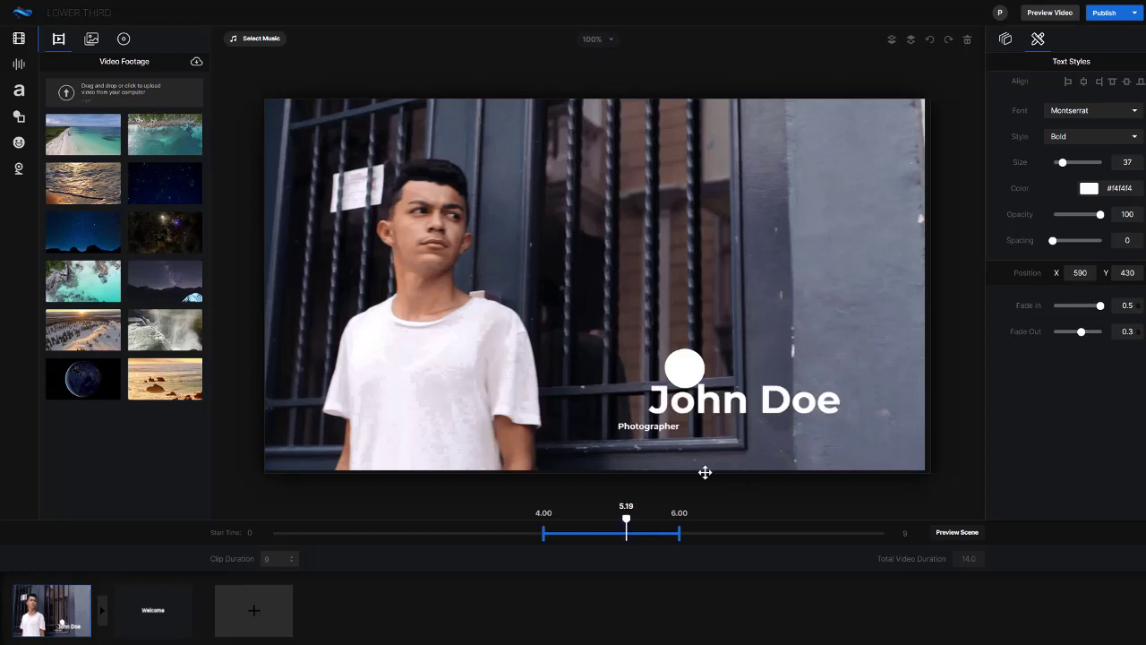
pyautogui.click(168, 598)
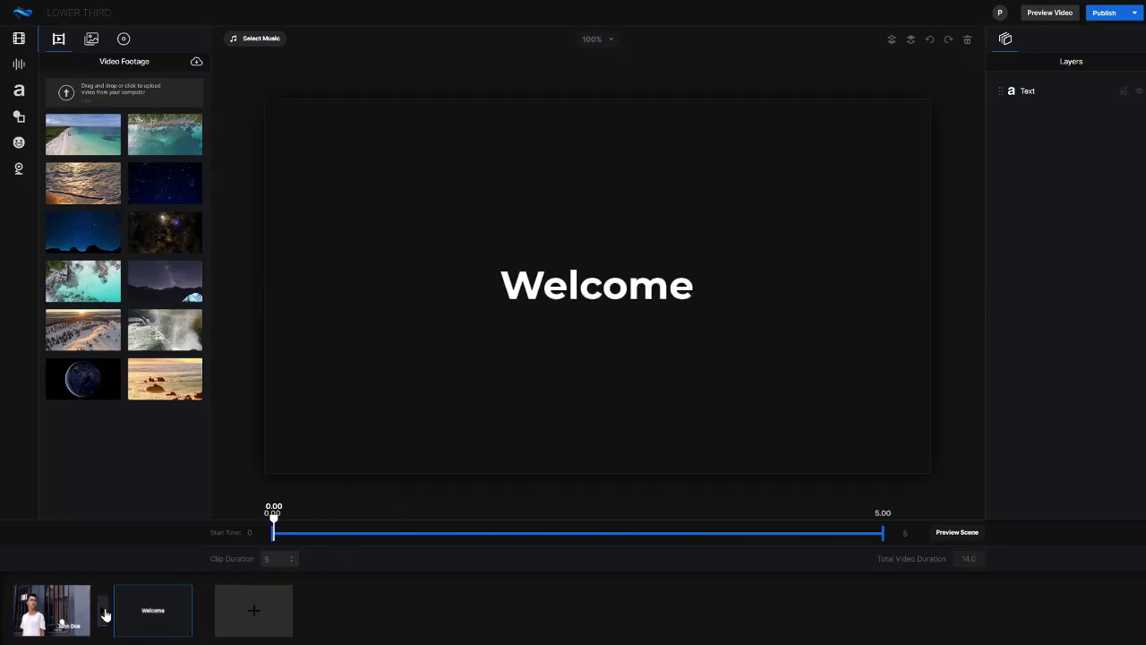
# Add a Cross Zoom transition between the lower-third and Welcome scenes.
pyautogui.click(101, 614)
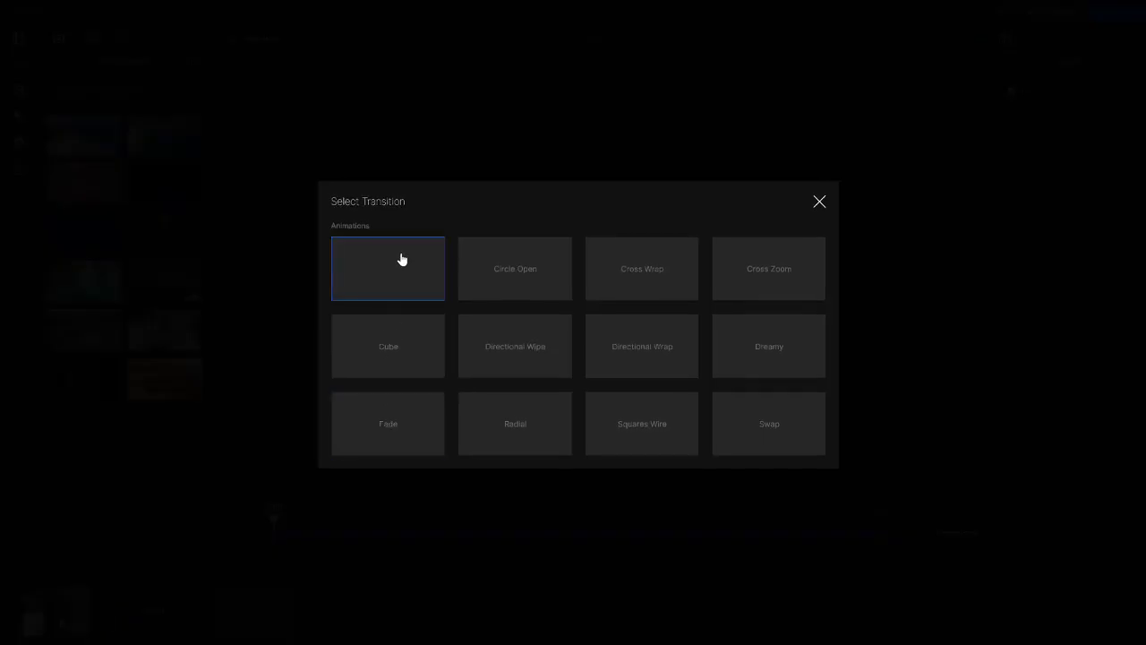
pyautogui.moveTo(424, 264)
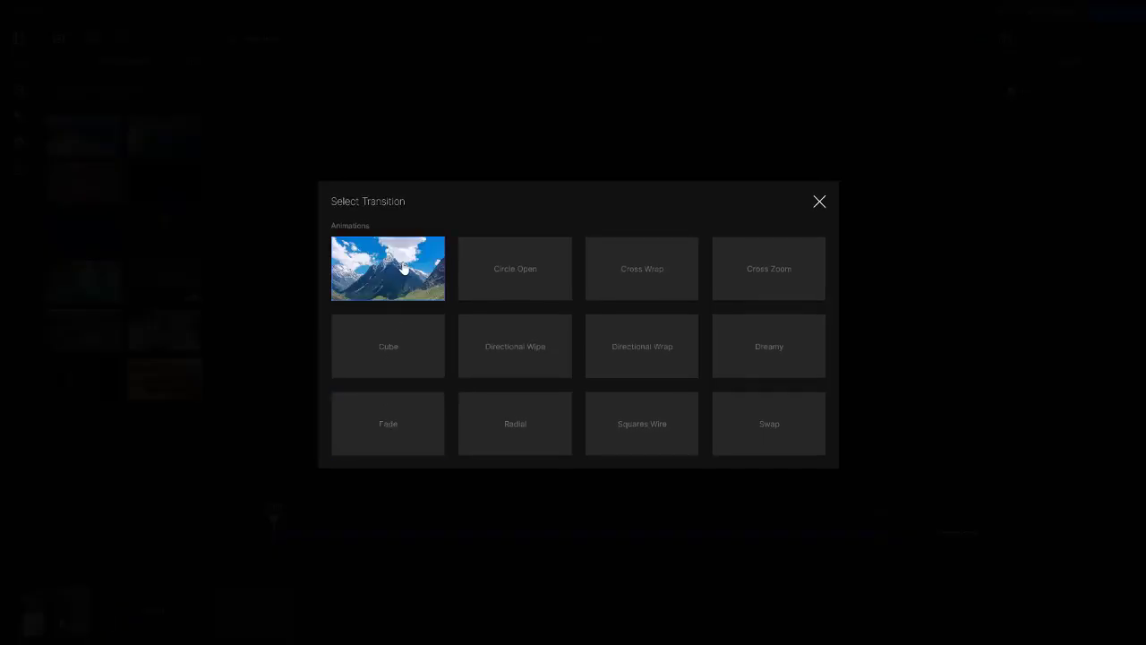
pyautogui.moveTo(510, 268)
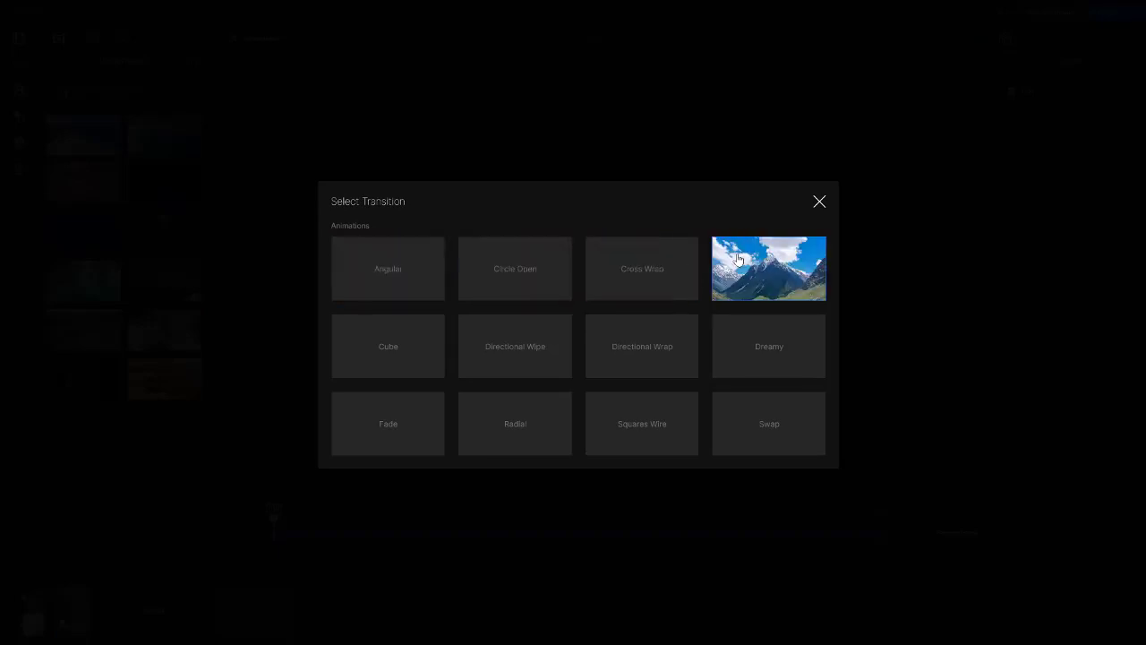
pyautogui.click(665, 283)
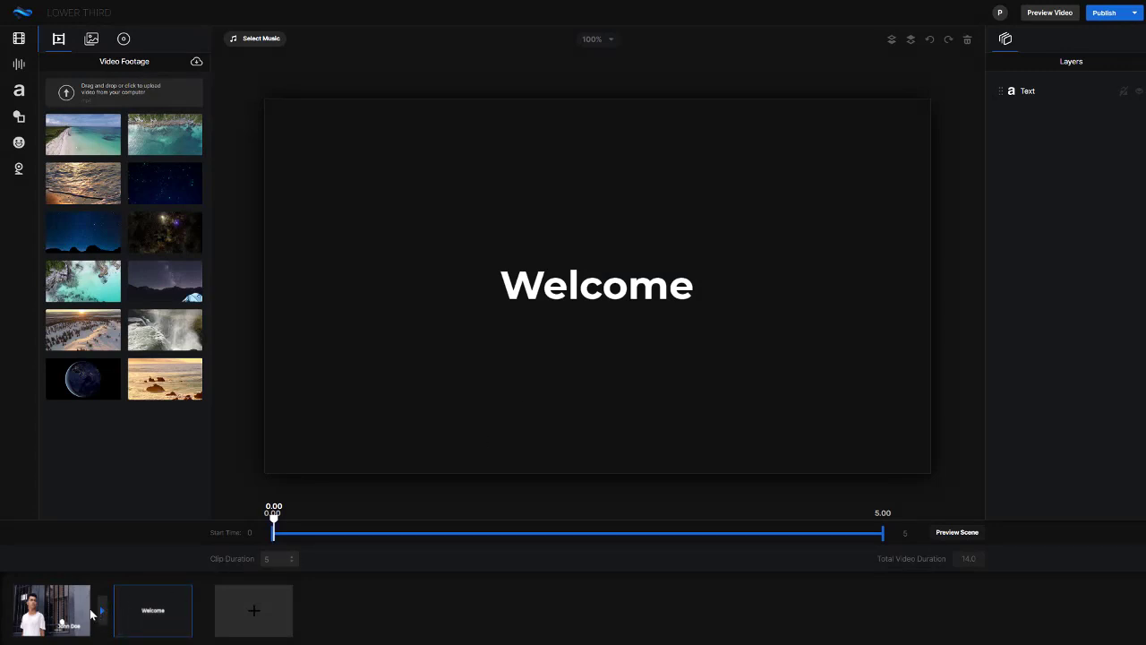
# Return to the lower-third scene and move the preview time to 4.85 seconds.
pyautogui.moveTo(64, 611)
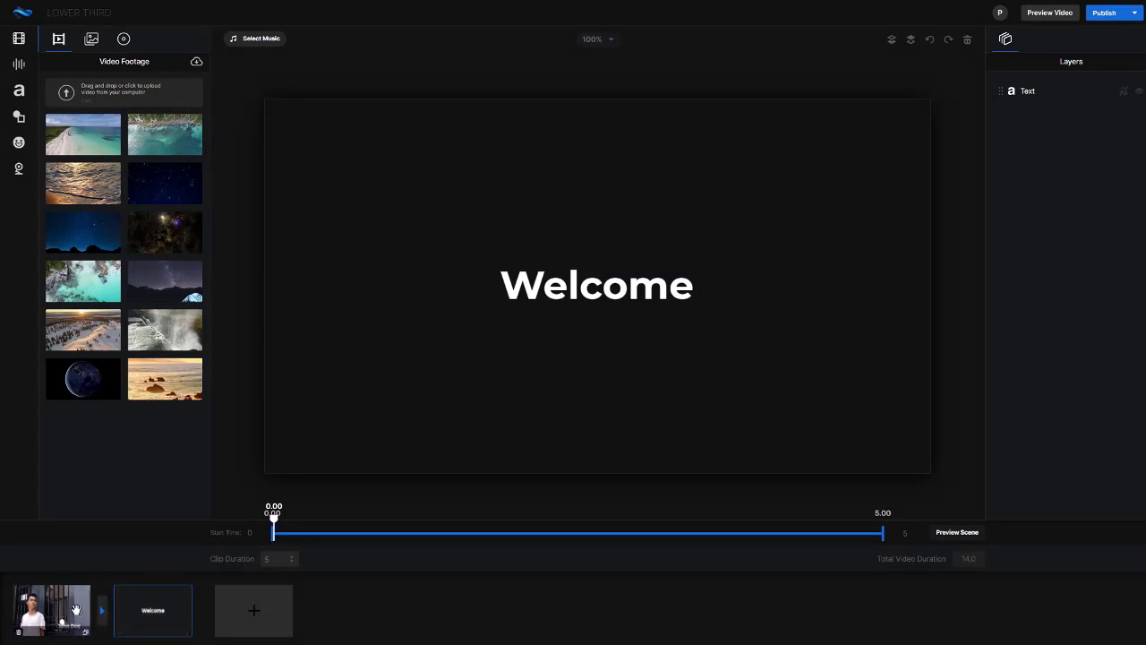
pyautogui.click(616, 286)
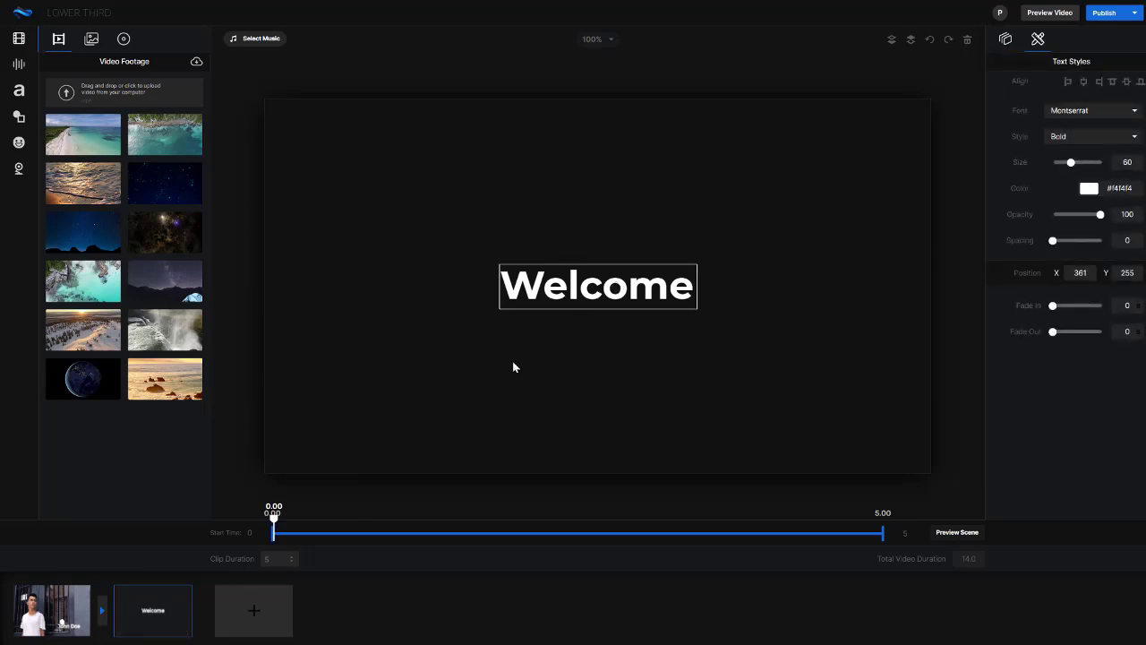
pyautogui.click(60, 593)
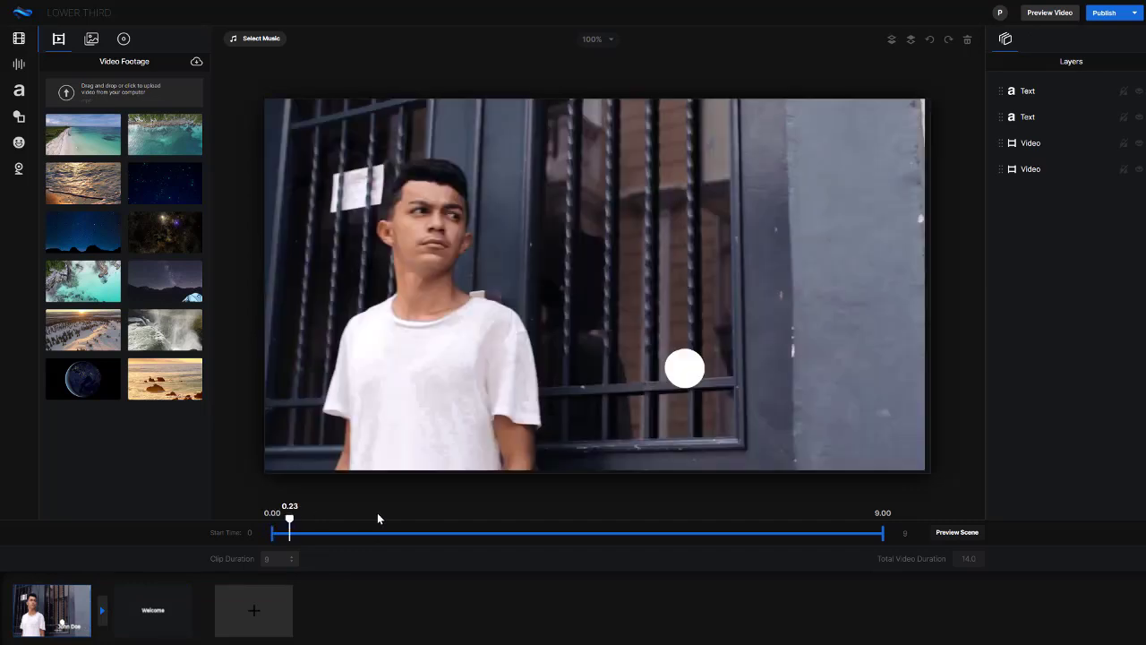
pyautogui.click(377, 519)
pyautogui.moveTo(377, 520); pyautogui.dragTo(604, 521)
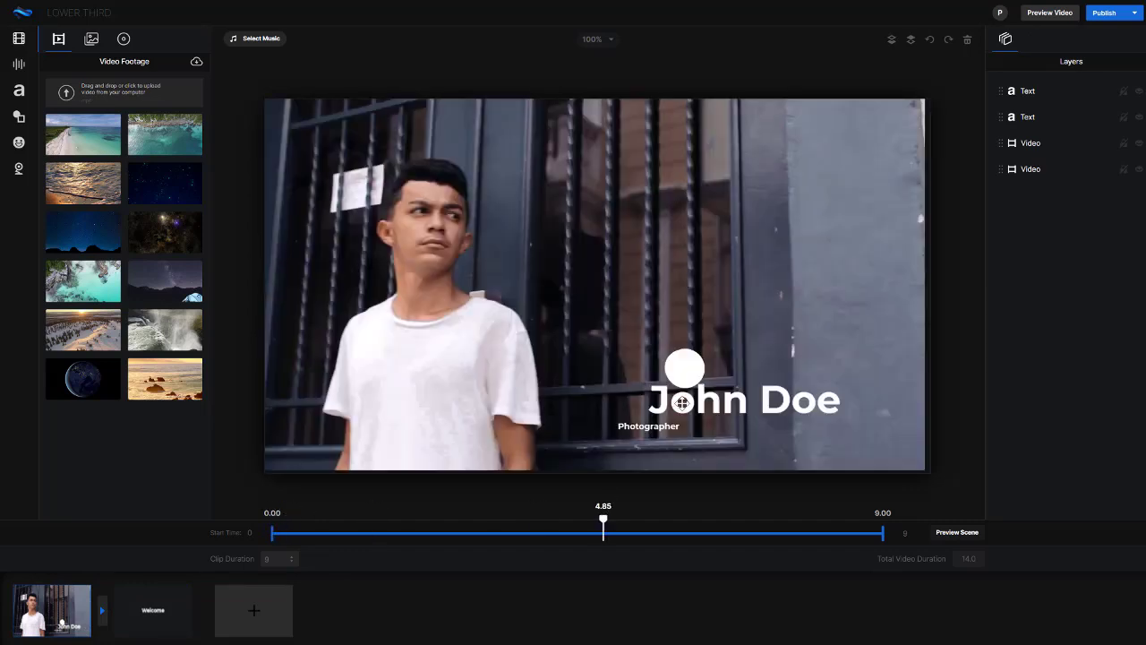
# Select the background video clip and play a preview of the scene.
pyautogui.click(681, 403)
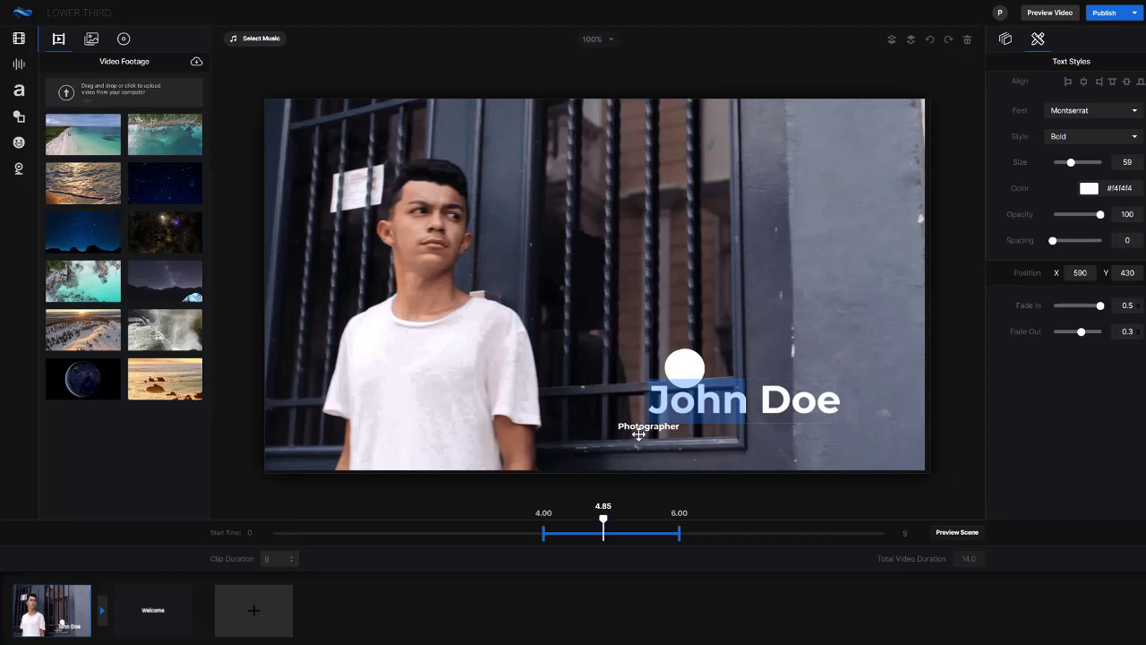
pyautogui.click(684, 362)
pyautogui.click(693, 364)
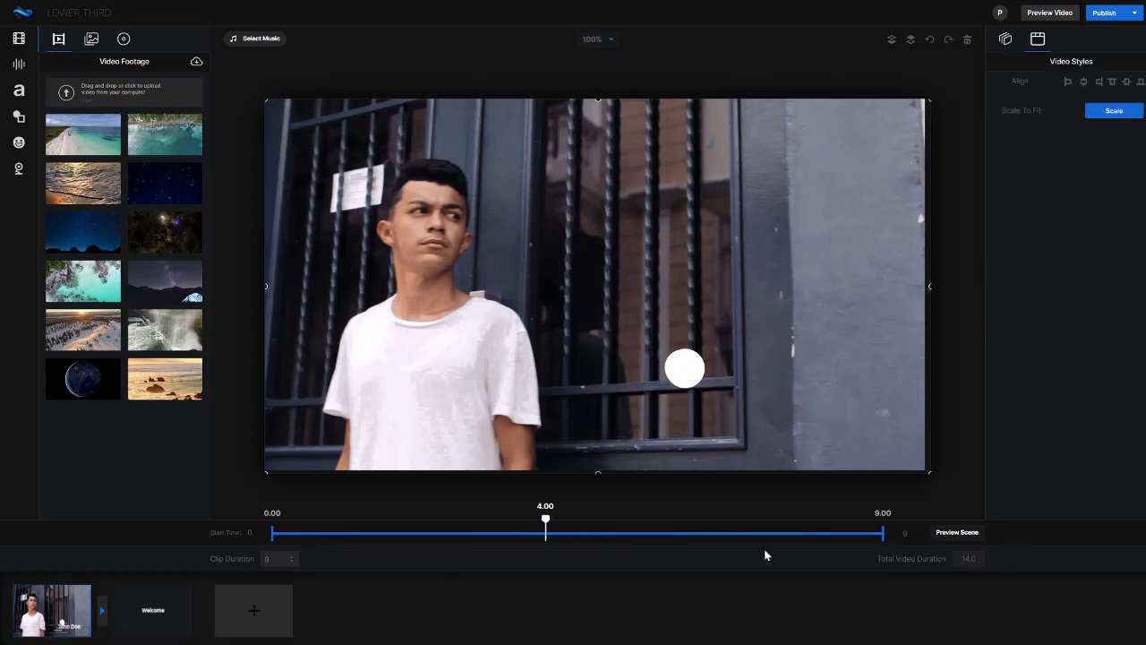
pyautogui.click(958, 532)
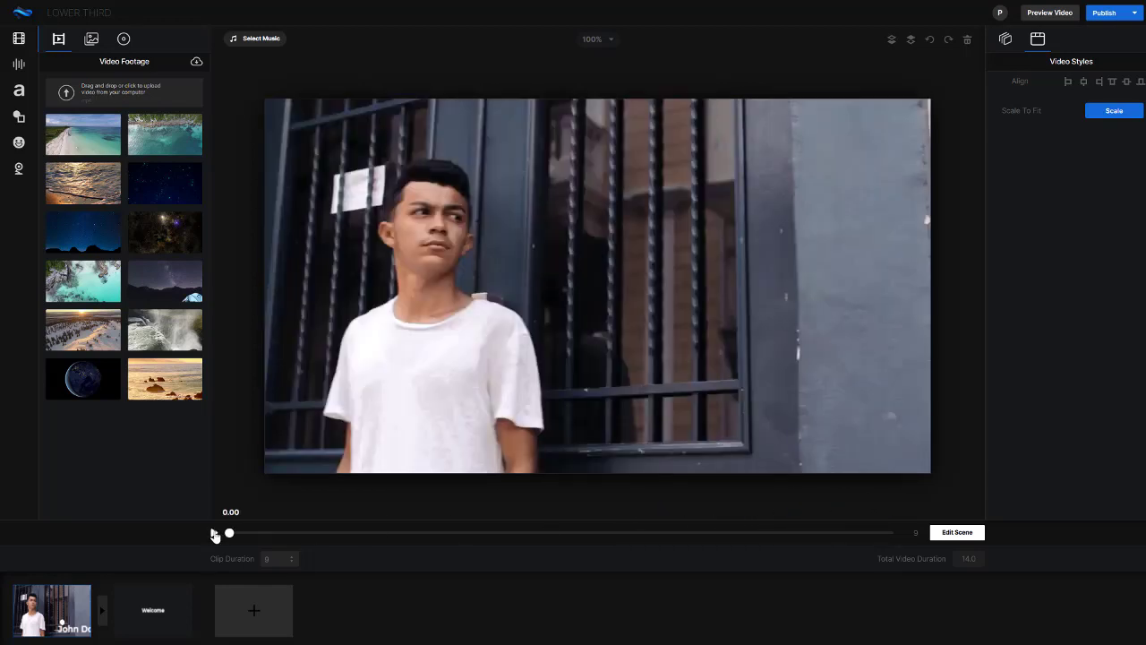
# Leave the preview and open the Welcome scene, cancelling the deletion of its text.
pyautogui.click(943, 539)
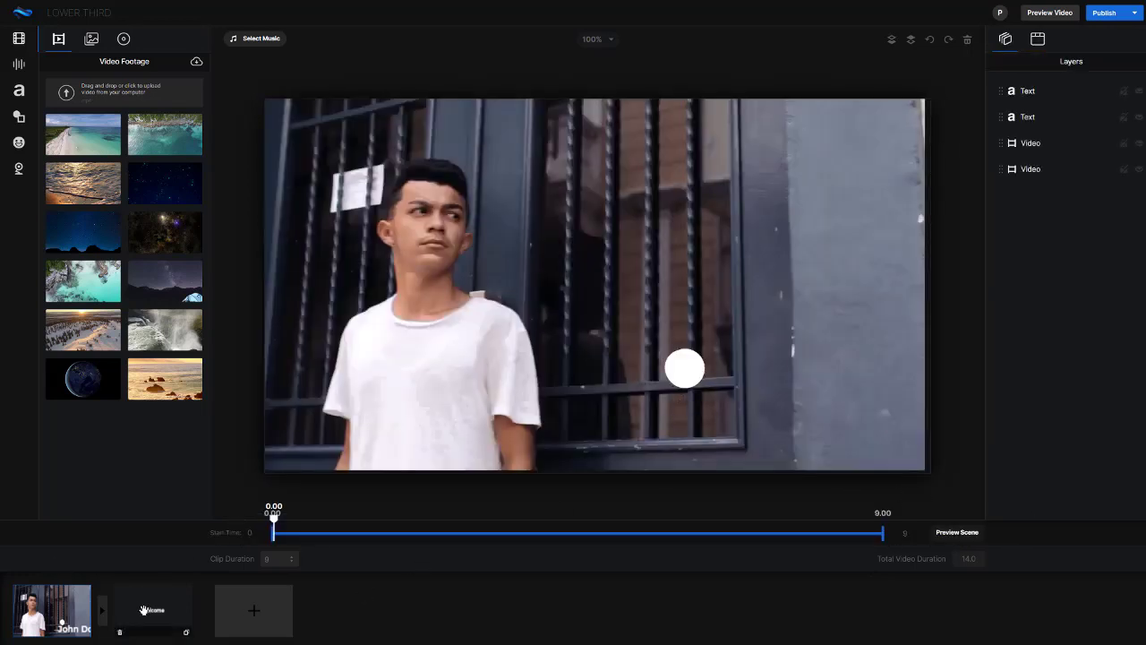
pyautogui.click(140, 605)
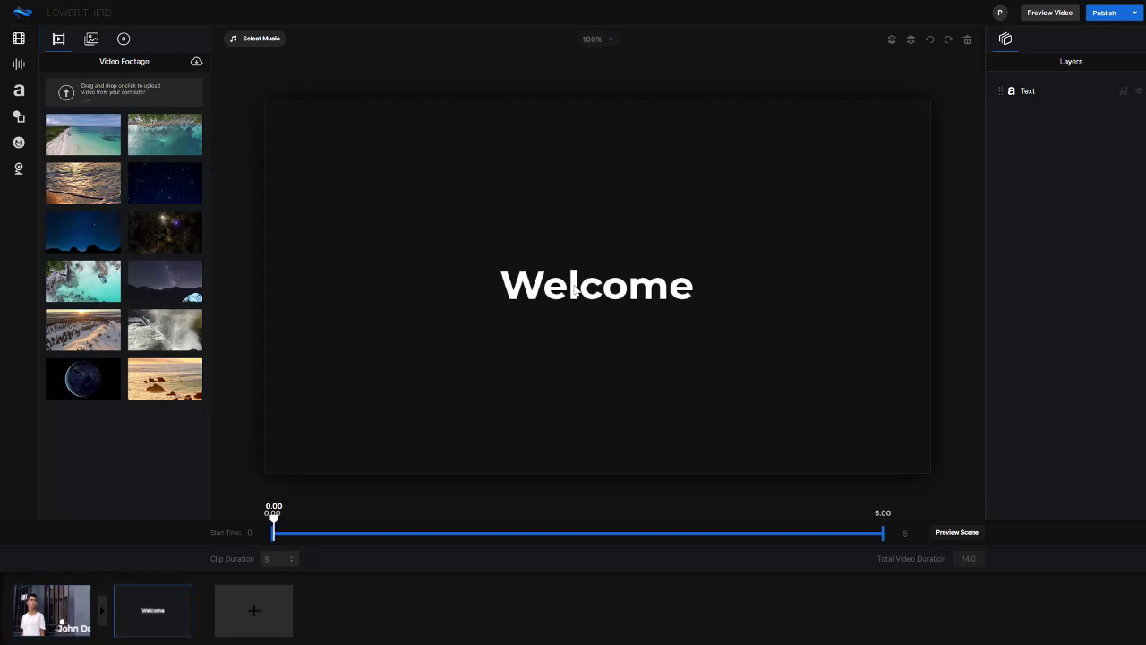
pyautogui.click(573, 285)
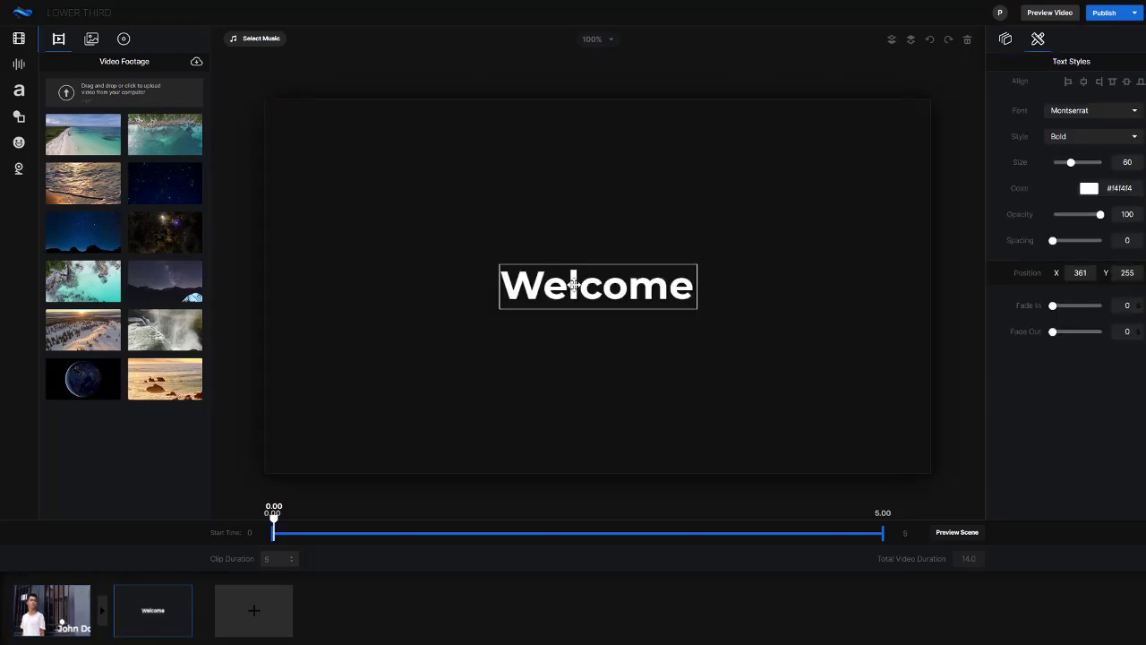
pyautogui.press('Delete')
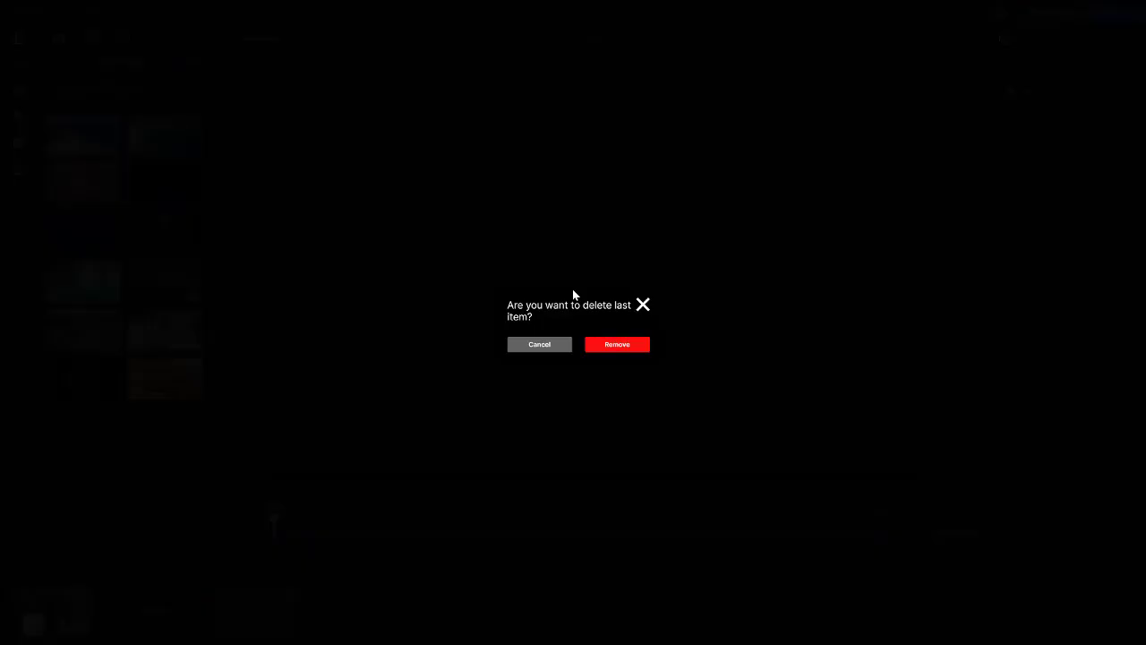
pyautogui.click(644, 306)
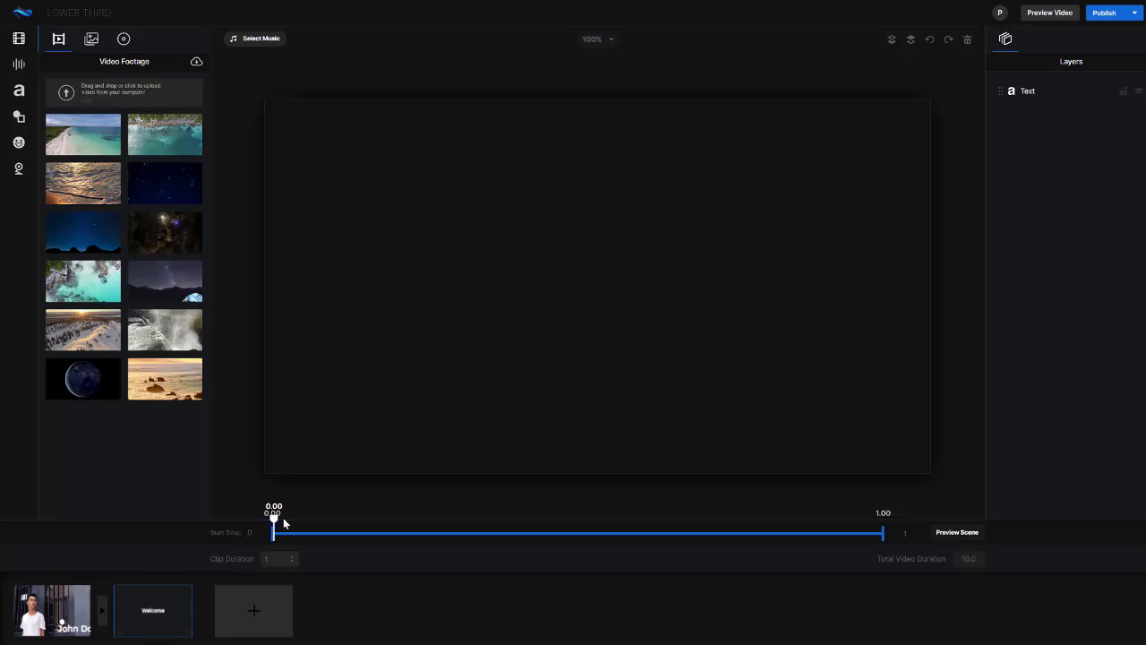
pyautogui.click(166, 602)
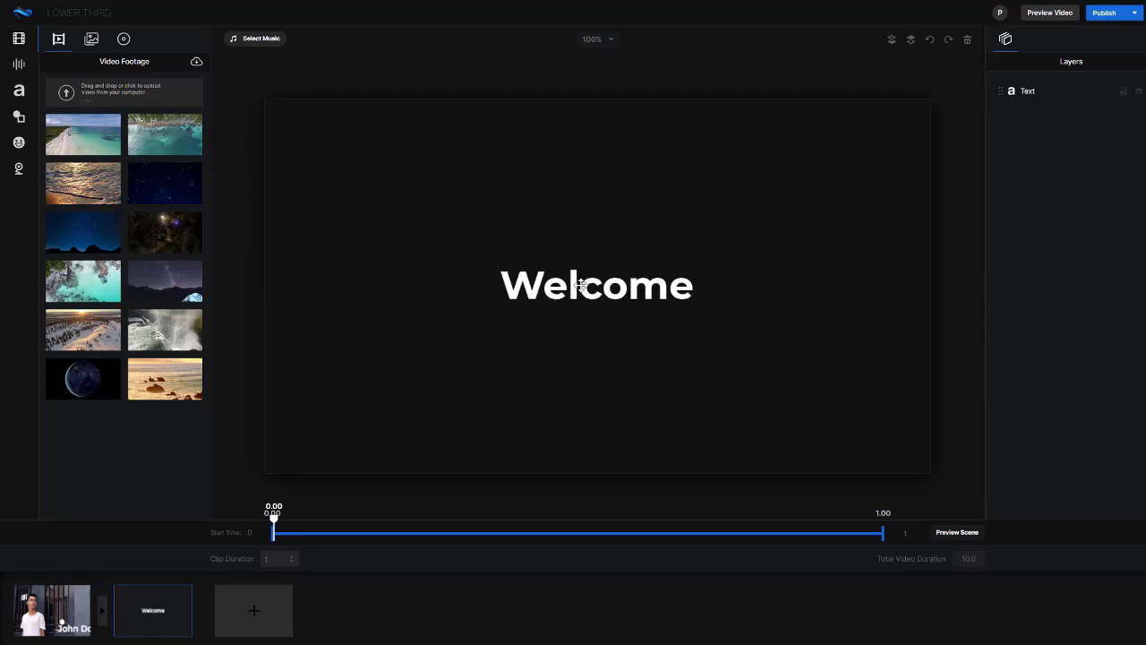
# Replace the Welcome text with the title 'My Portfolio'.
pyautogui.doubleClick(580, 285)
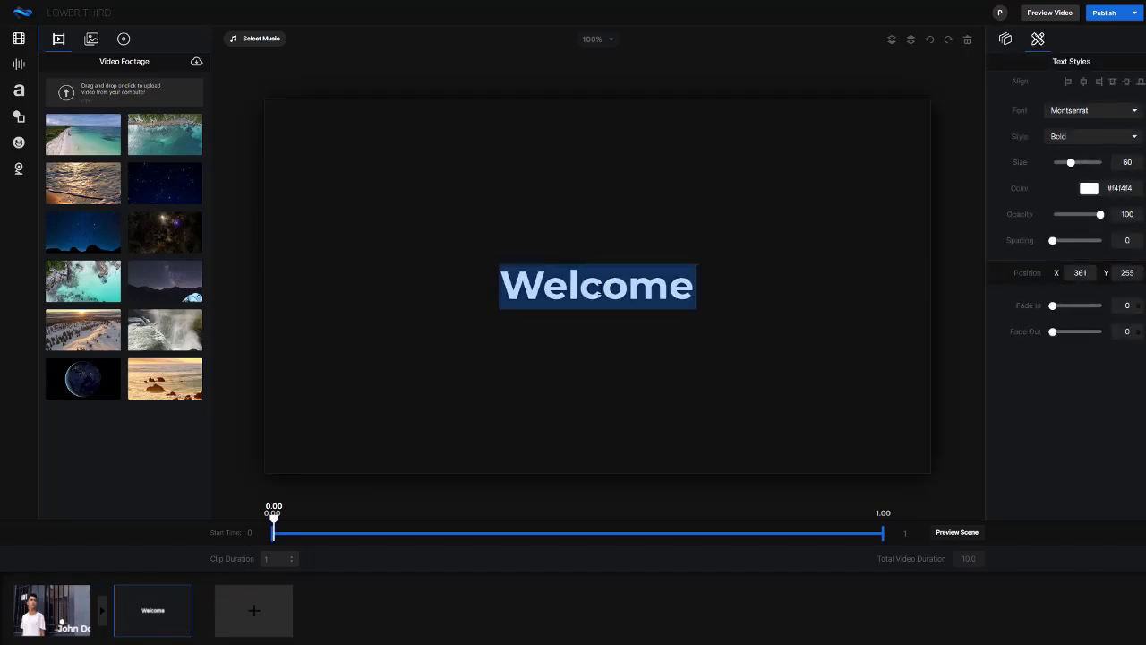
pyautogui.write('mY pOR')
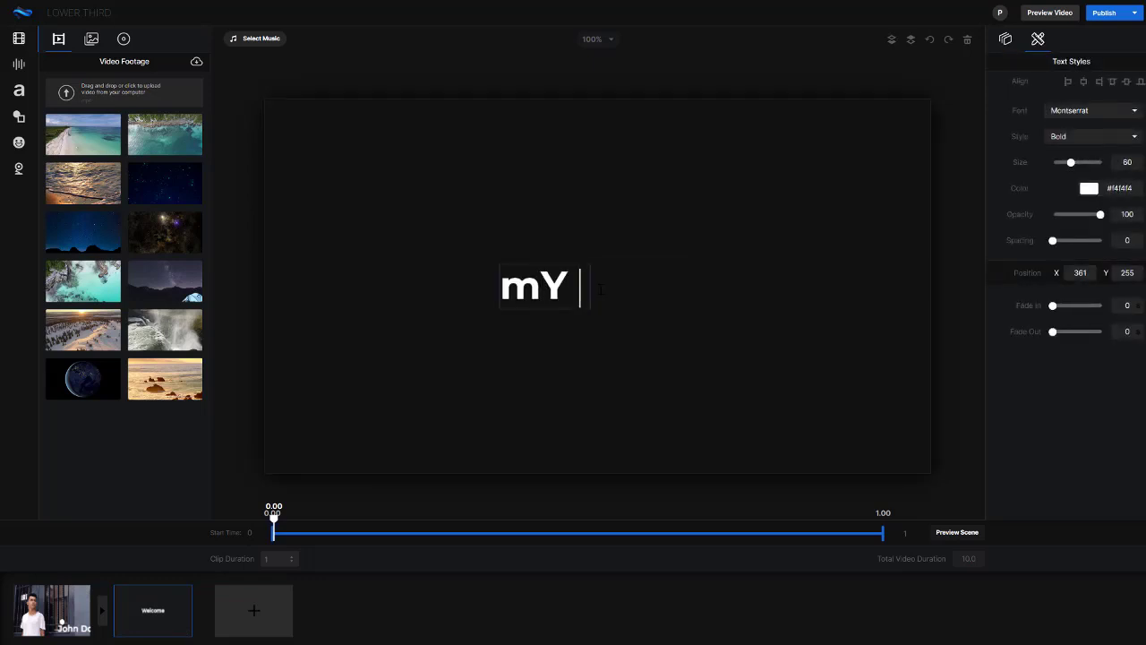
pyautogui.press('BackSpace')
pyautogui.press('BackSpace')
pyautogui.press('BackSpace')
pyautogui.press('BackSpace')
pyautogui.press('BackSpace')
pyautogui.press('BackSpace')
pyautogui.write('M')
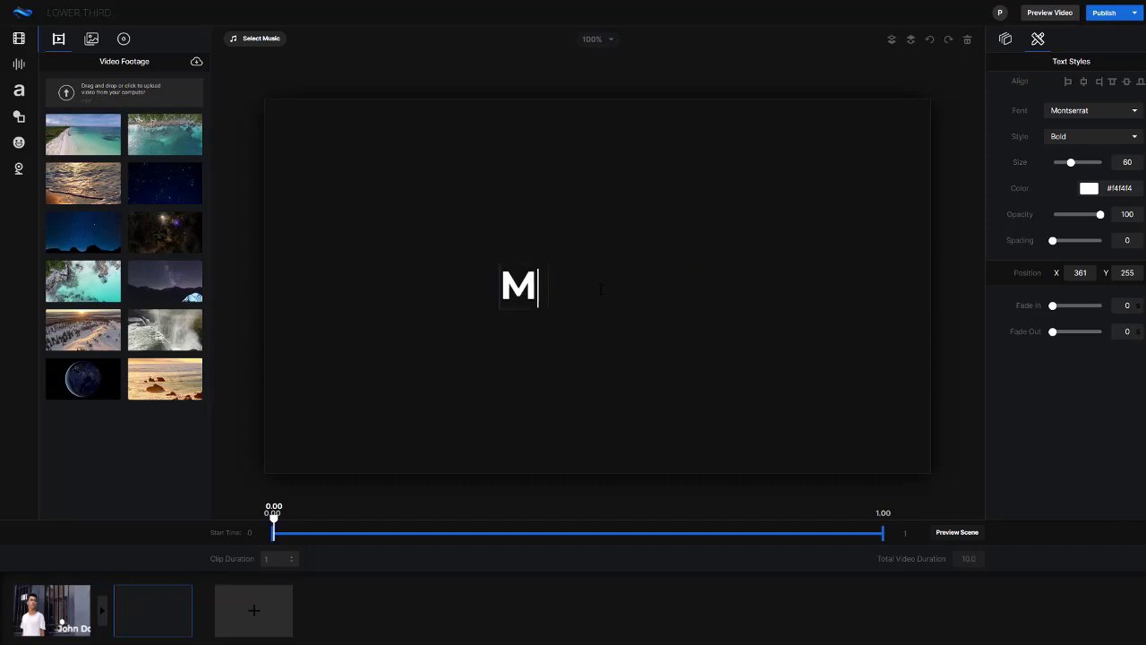
pyautogui.write('y Portfolio')
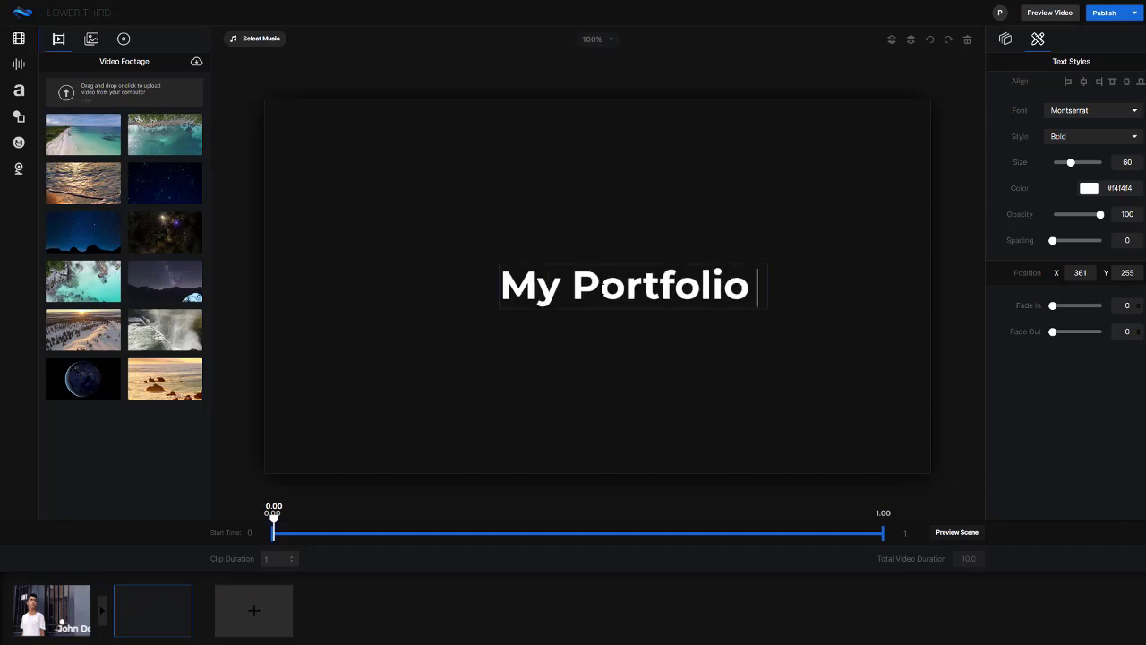
pyautogui.click(631, 315)
pyautogui.click(606, 301)
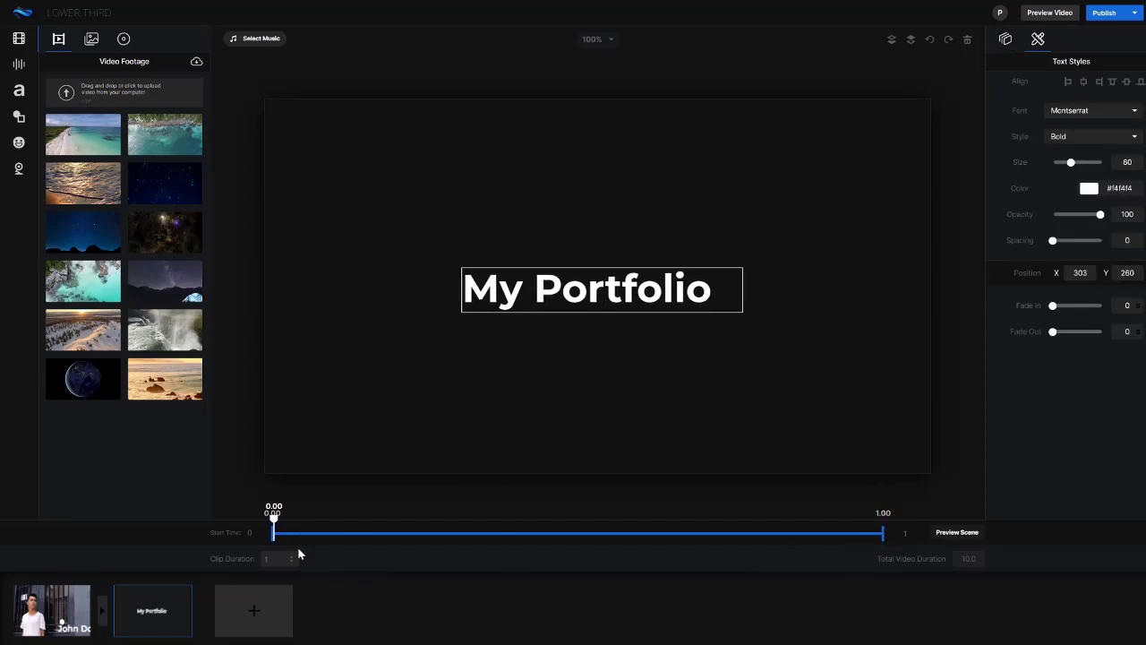
# Set the scene's clip duration to 3 seconds and the title fade-in to 0.2.
pyautogui.moveTo(275, 524); pyautogui.dragTo(672, 527)
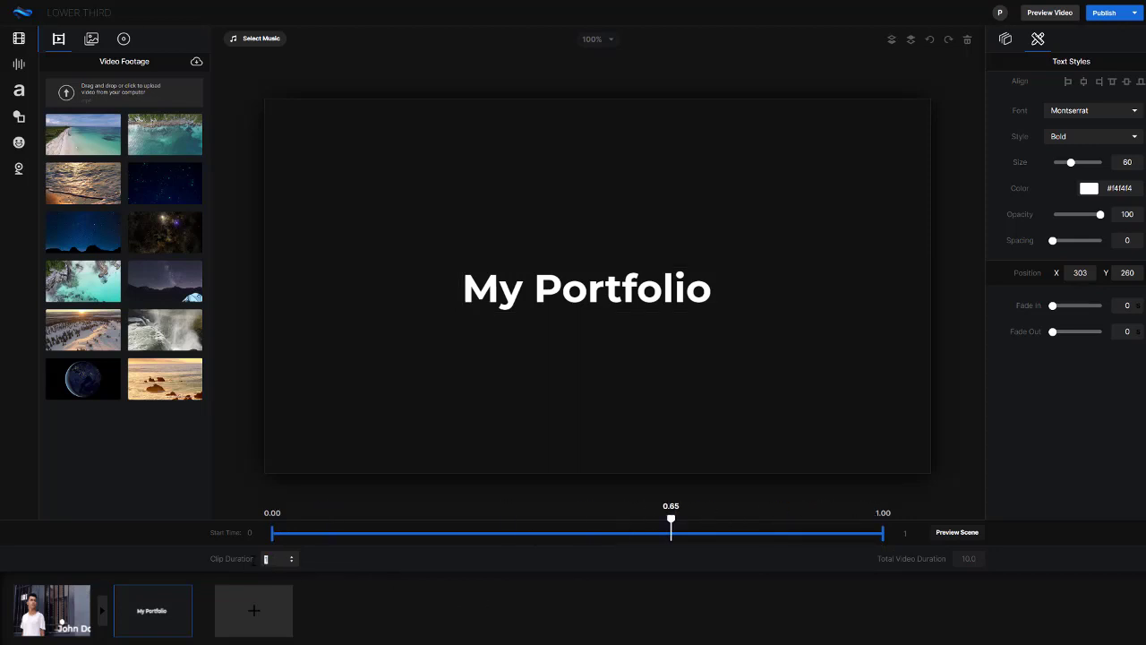
pyautogui.click(326, 559)
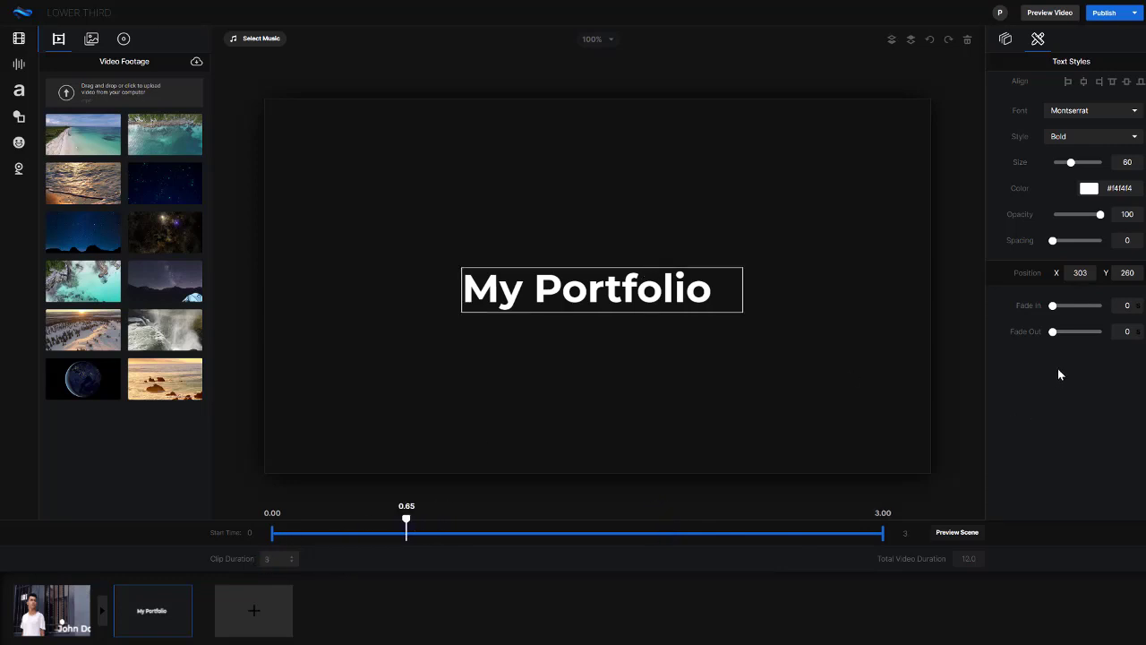
pyautogui.moveTo(1055, 309); pyautogui.dragTo(1076, 332)
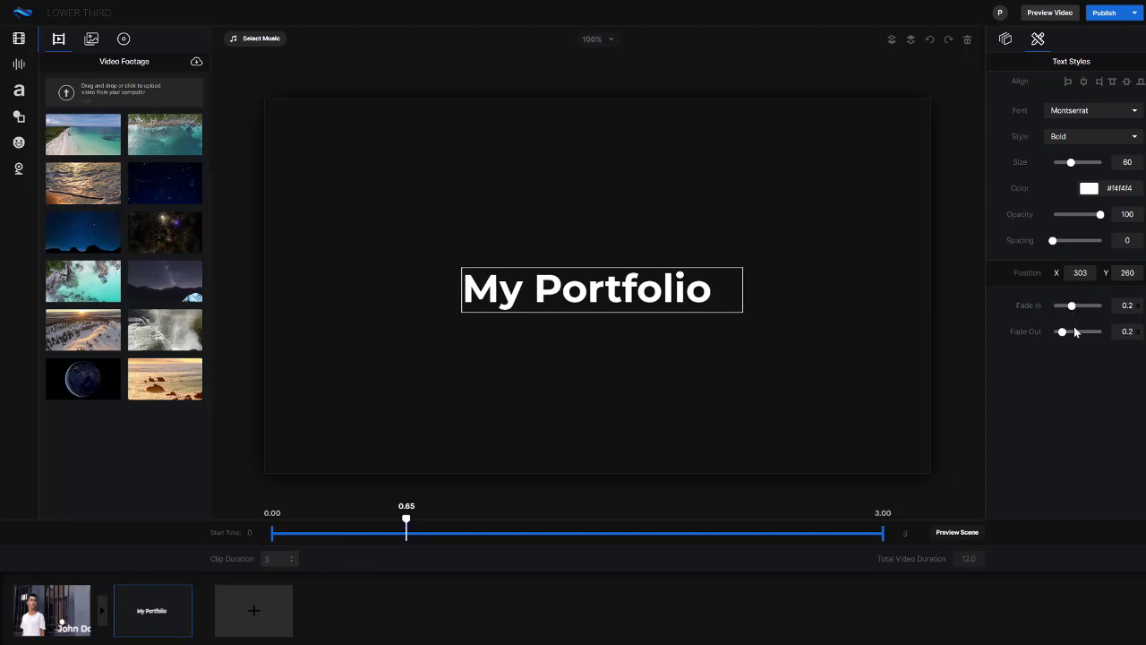
pyautogui.click(404, 460)
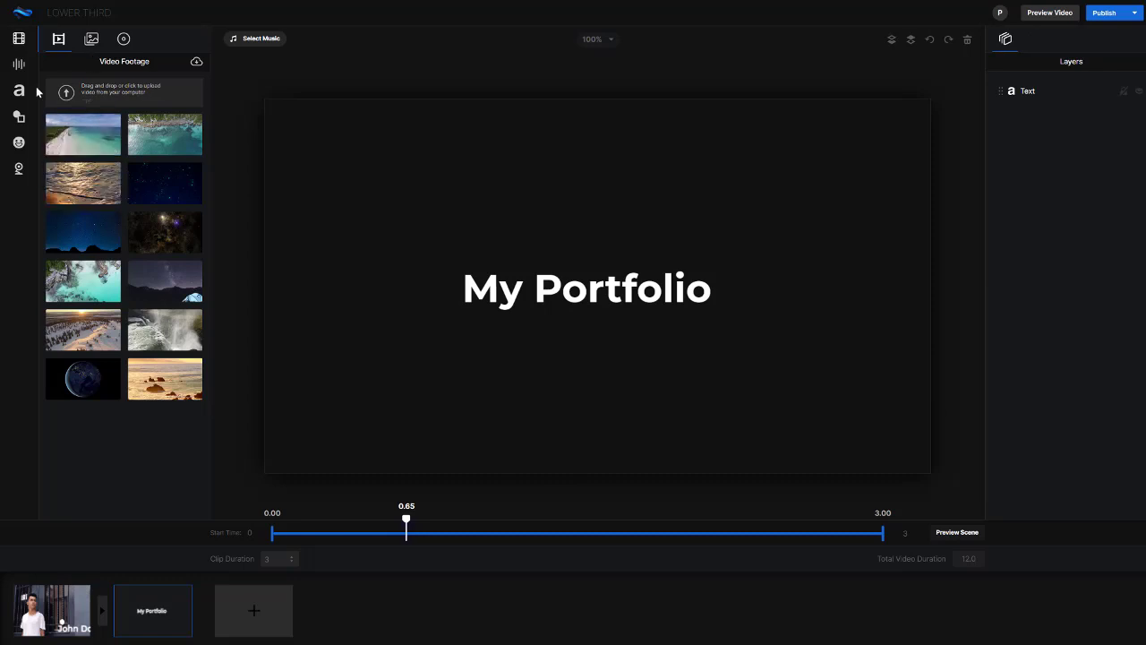
# Add a white square from Shapes and scale it to fill the whole My Portfolio canvas.
pyautogui.click(16, 66)
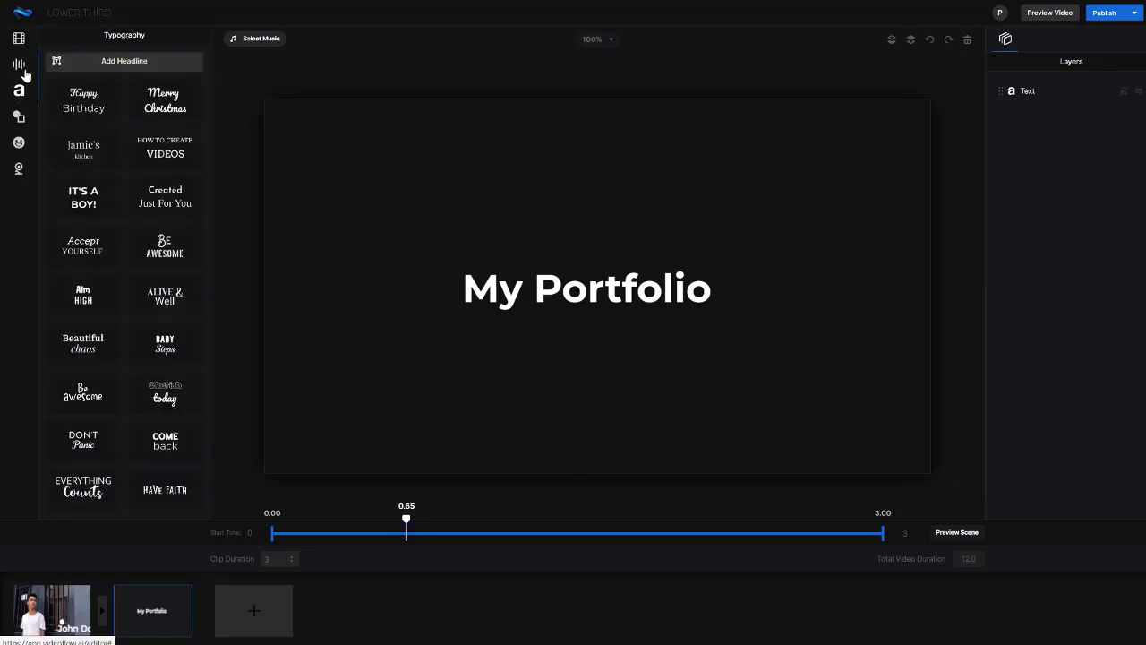
pyautogui.click(20, 127)
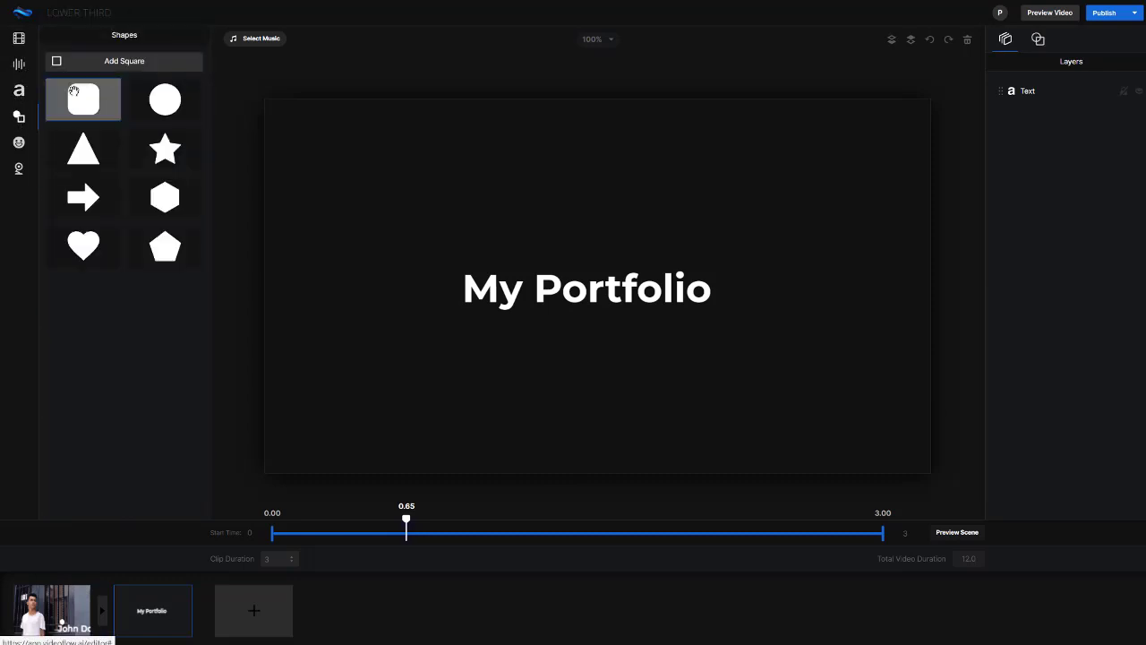
pyautogui.click(83, 95)
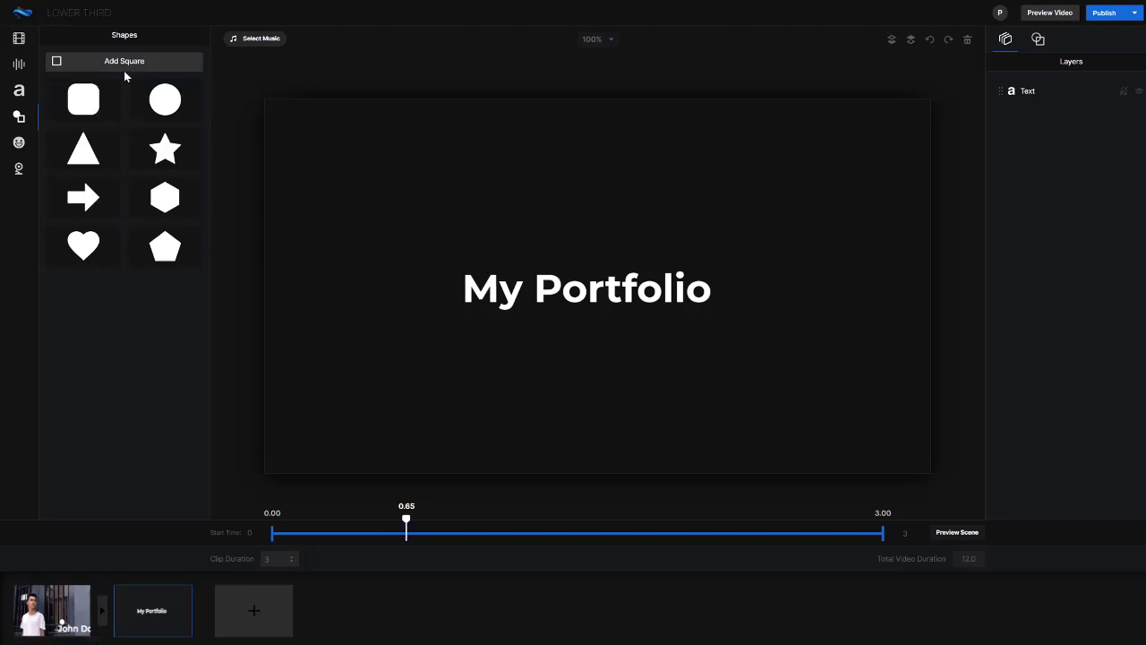
pyautogui.moveTo(404, 254); pyautogui.dragTo(276, 122)
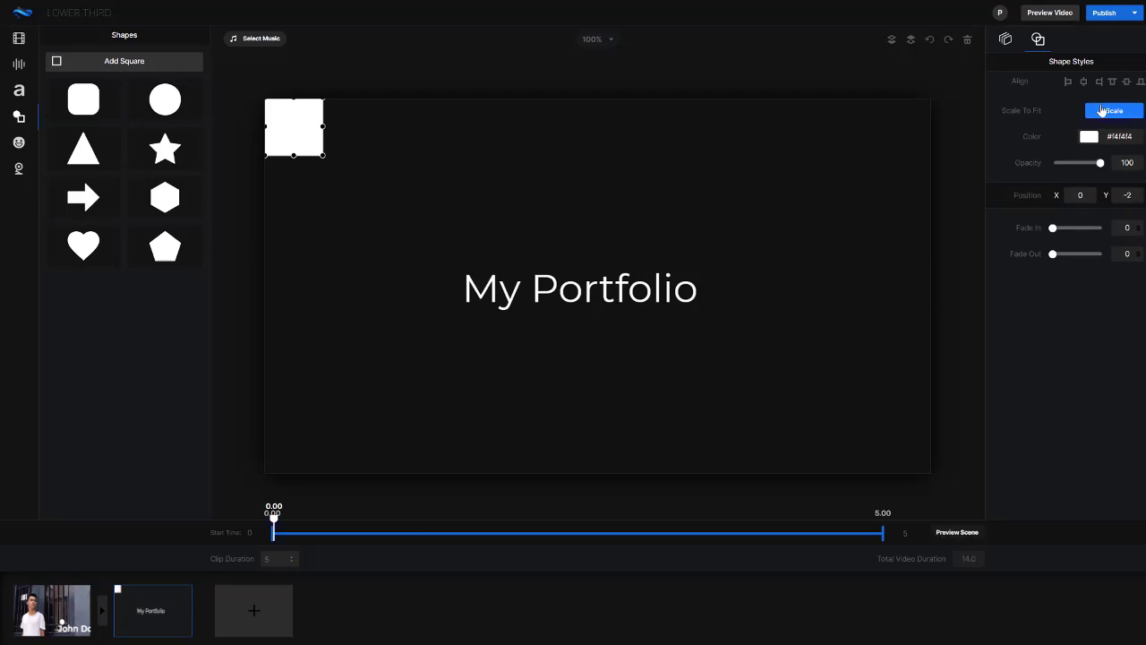
pyautogui.click(1115, 110)
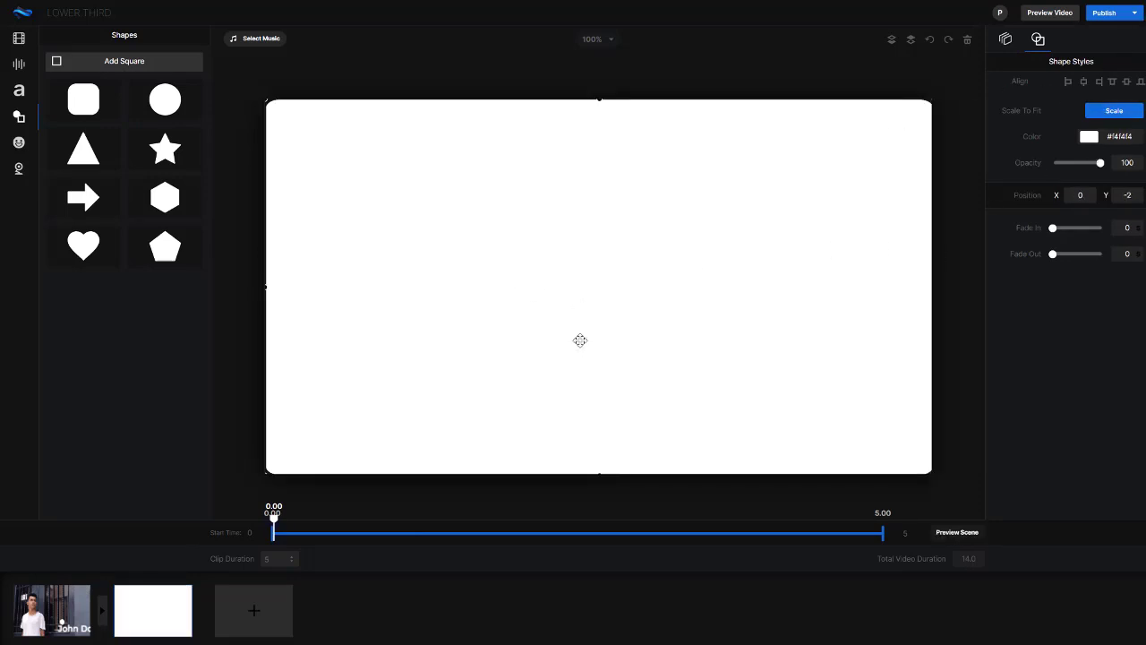
pyautogui.click(1005, 39)
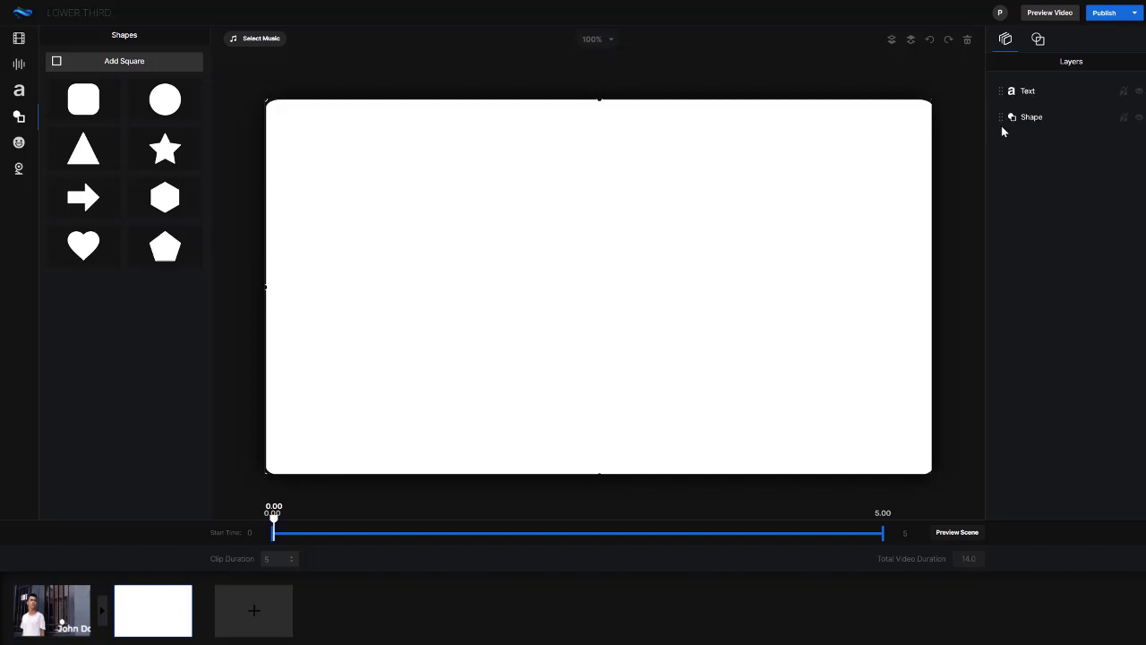
# Change the My Portfolio title colour to black (000000).
pyautogui.click(570, 292)
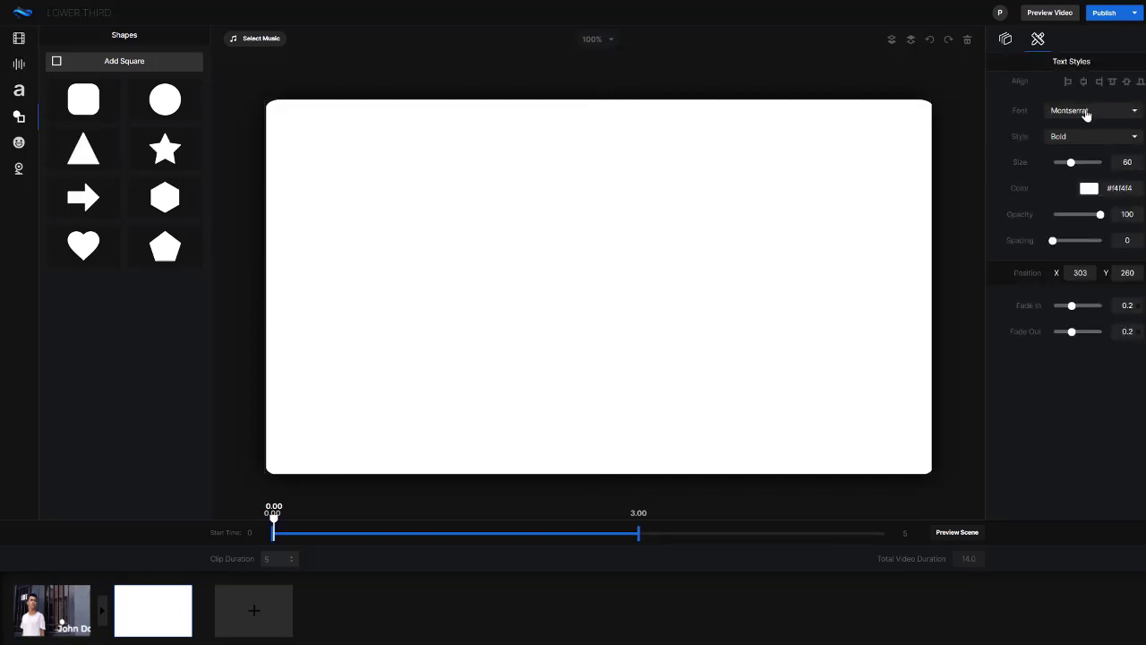
pyautogui.click(1089, 189)
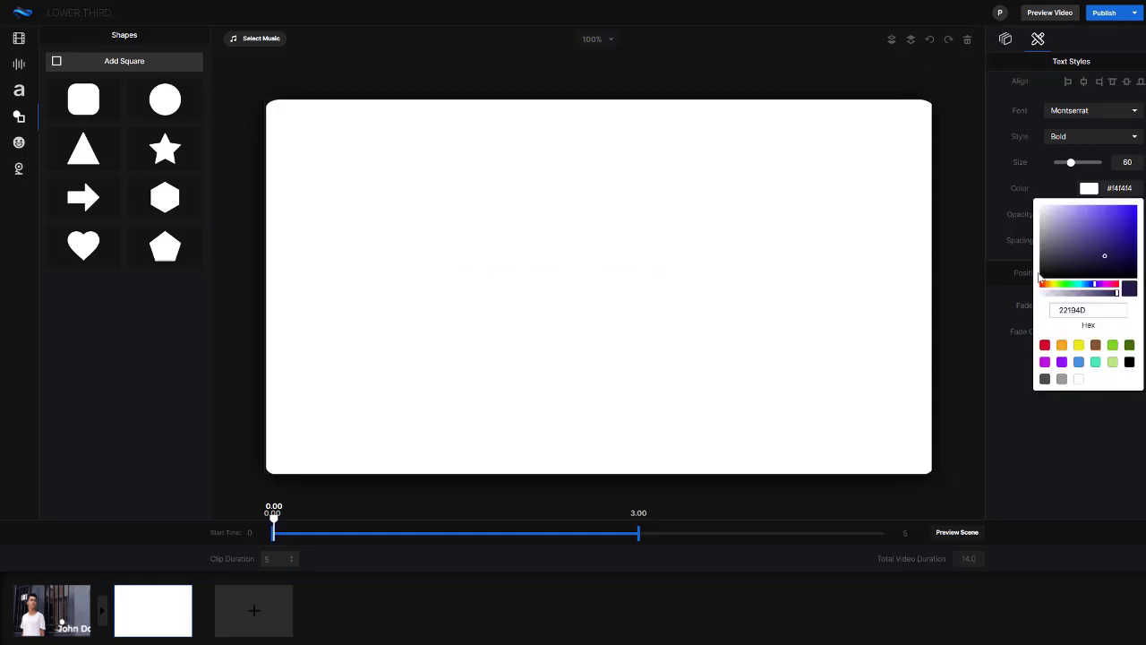
pyautogui.moveTo(1045, 272); pyautogui.dragTo(1016, 294)
pyautogui.click(805, 505)
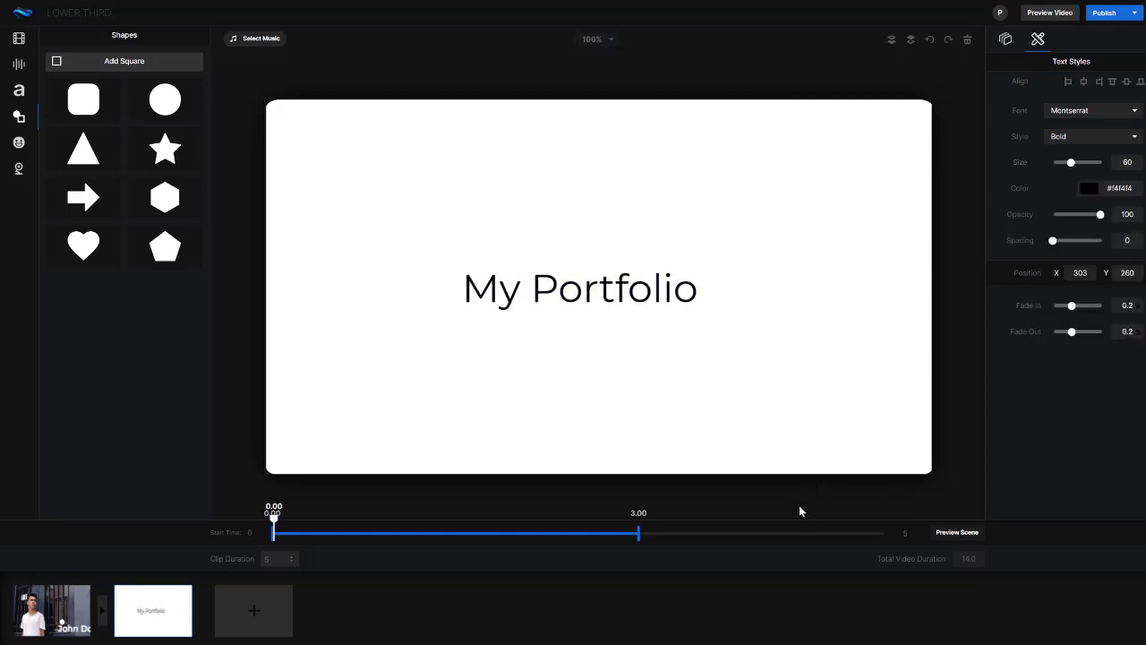
# Add a transition between the first and second scenes.
pyautogui.moveTo(49, 614)
pyautogui.click(102, 615)
pyautogui.click(627, 264)
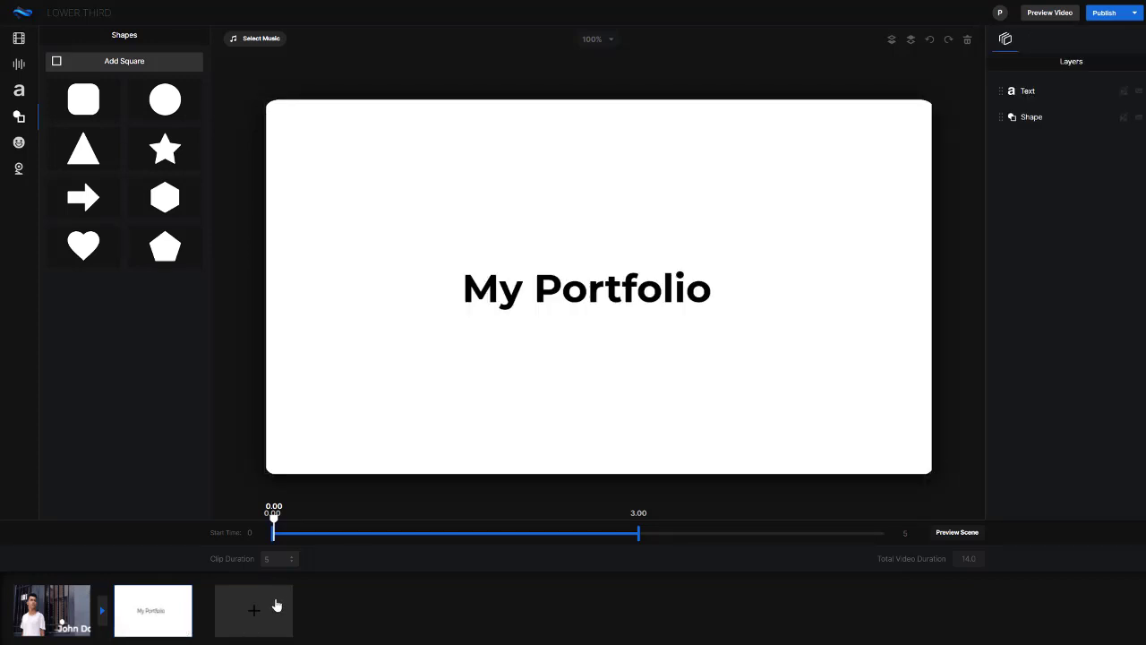
# Add a third scene, remove its default Welcome text, and show the Video Footage library.
pyautogui.click(275, 610)
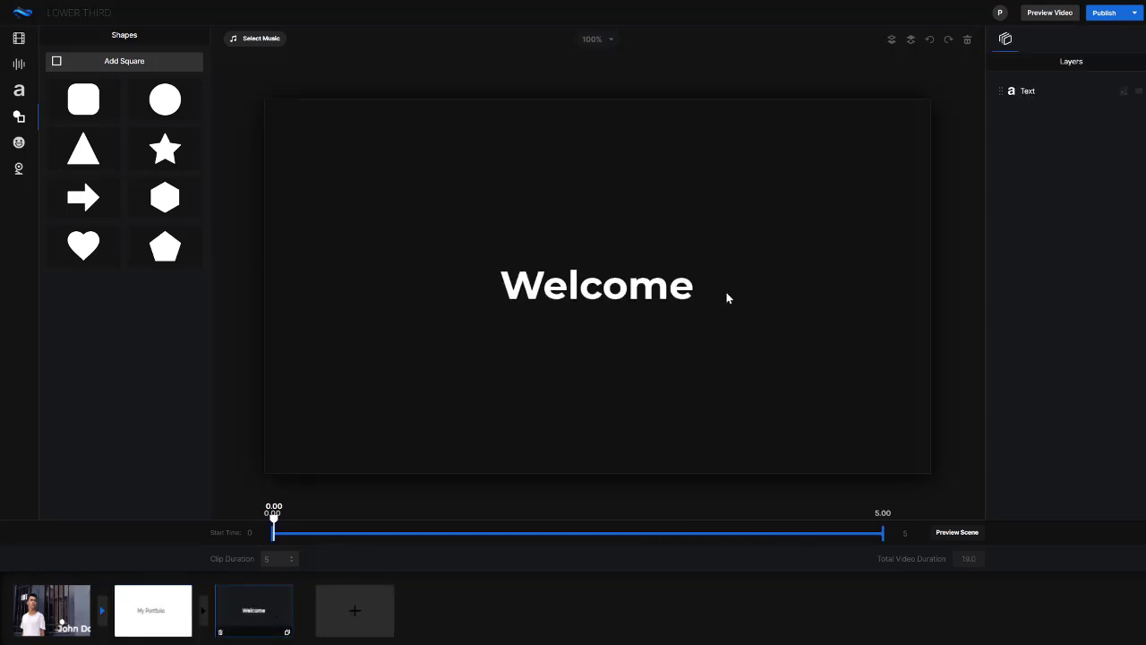
pyautogui.click(647, 285)
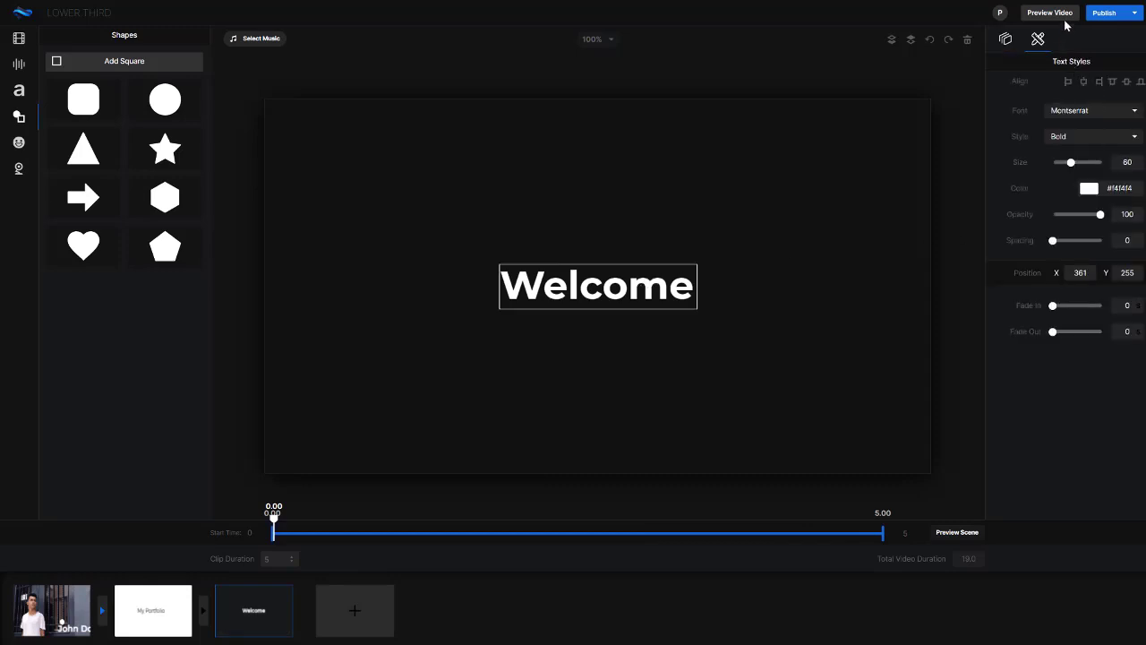
pyautogui.click(969, 43)
pyautogui.click(605, 347)
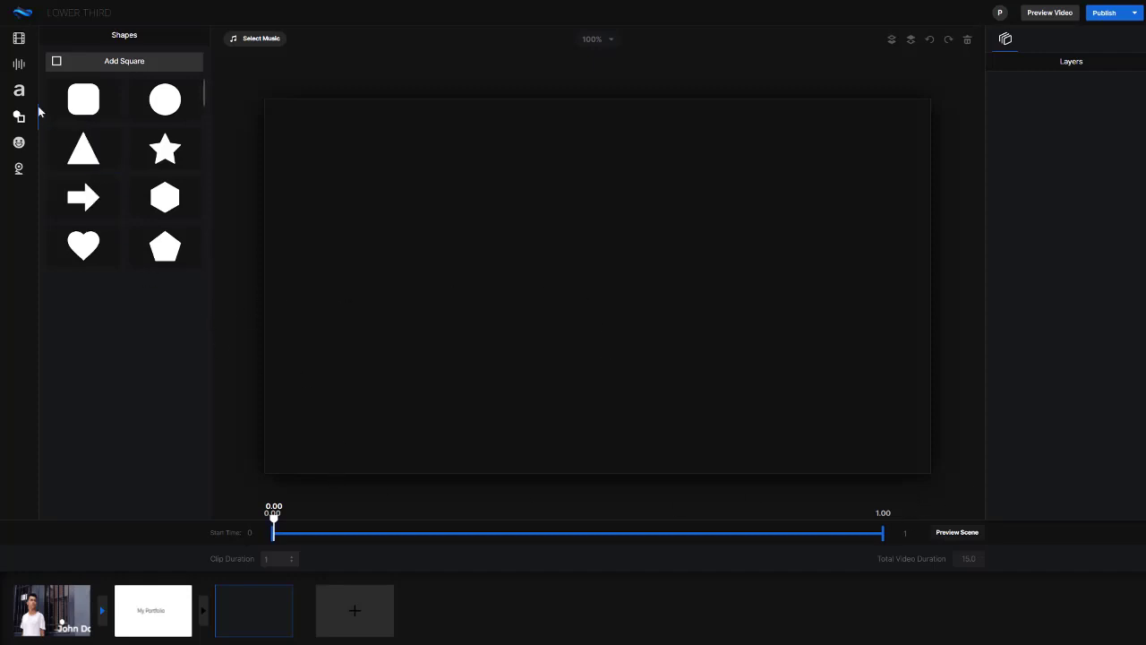
pyautogui.click(23, 66)
pyautogui.click(22, 41)
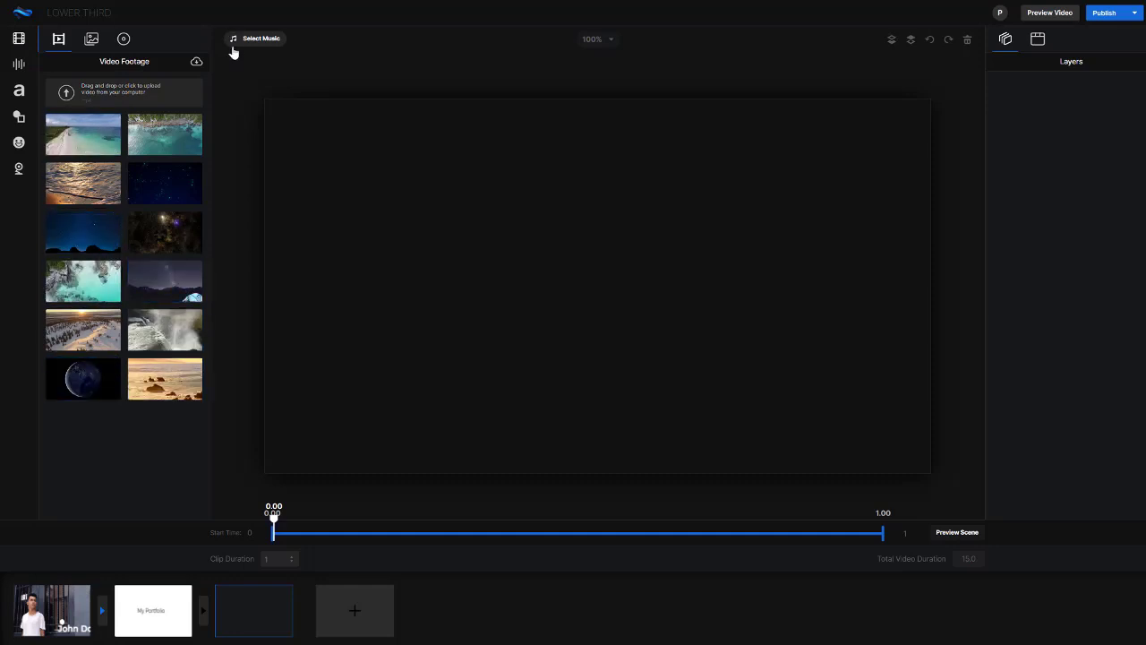
# Browse the stock video footage and stock image libraries, then close them.
pyautogui.click(195, 62)
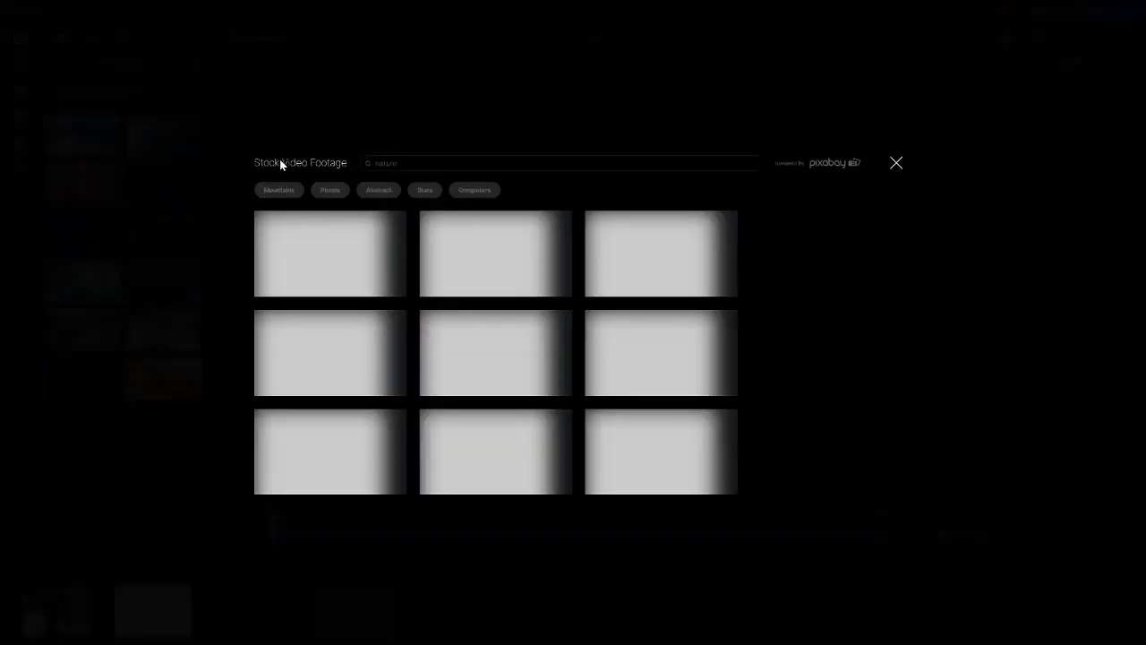
pyautogui.scroll(-8, 595, 291)
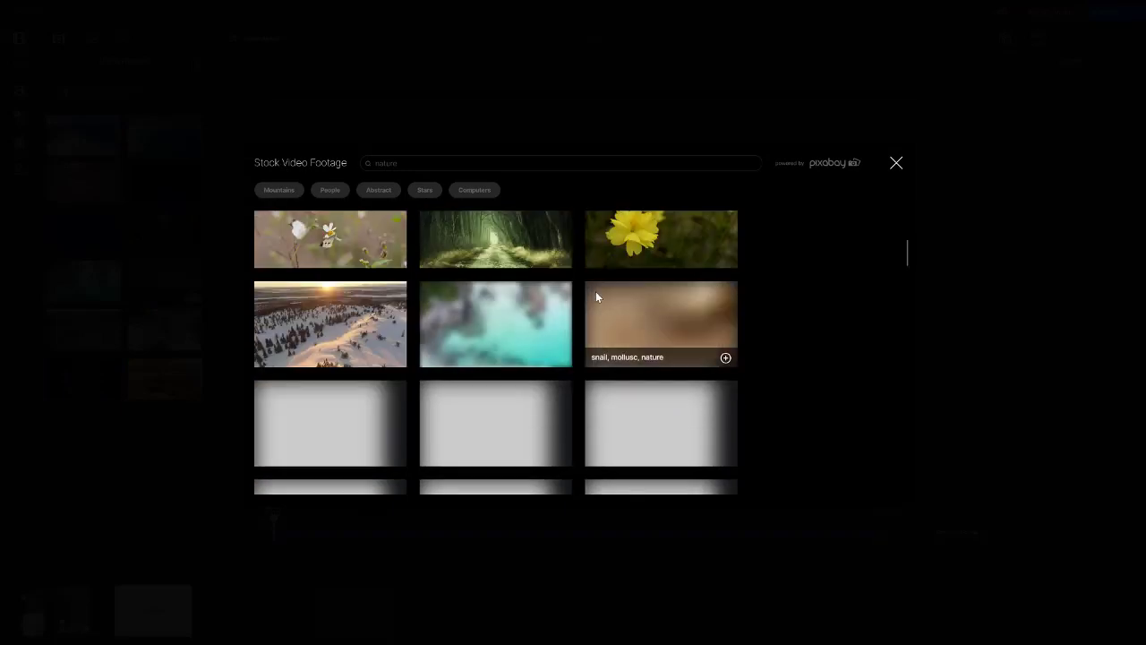
pyautogui.scroll(-2, 602, 290)
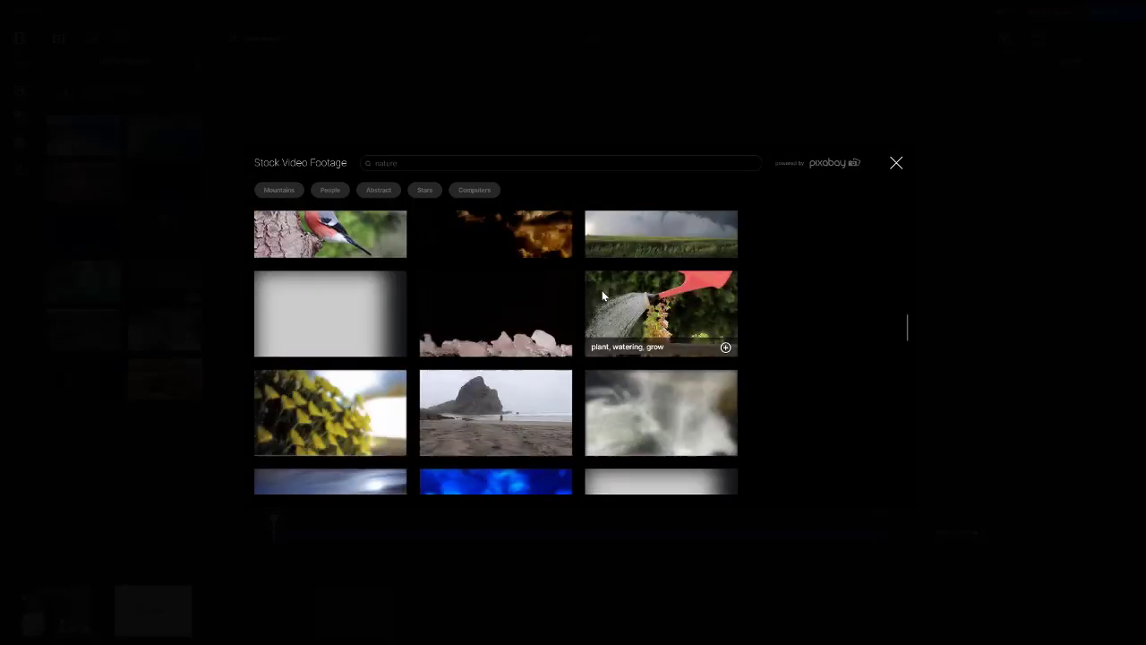
pyautogui.click(897, 162)
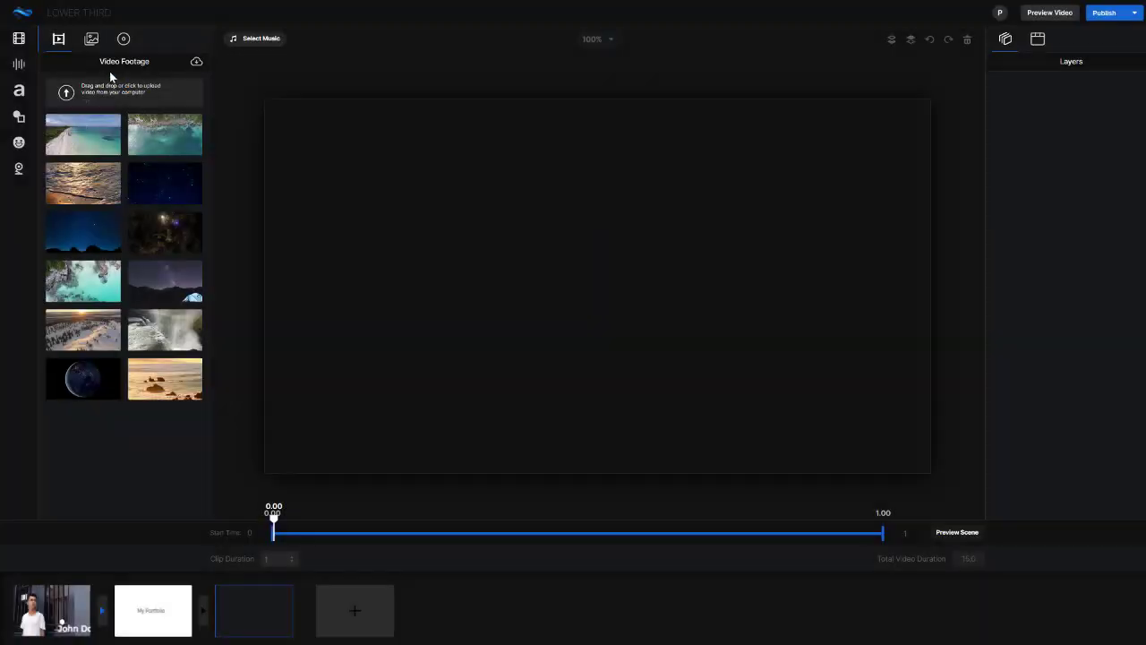
pyautogui.click(91, 38)
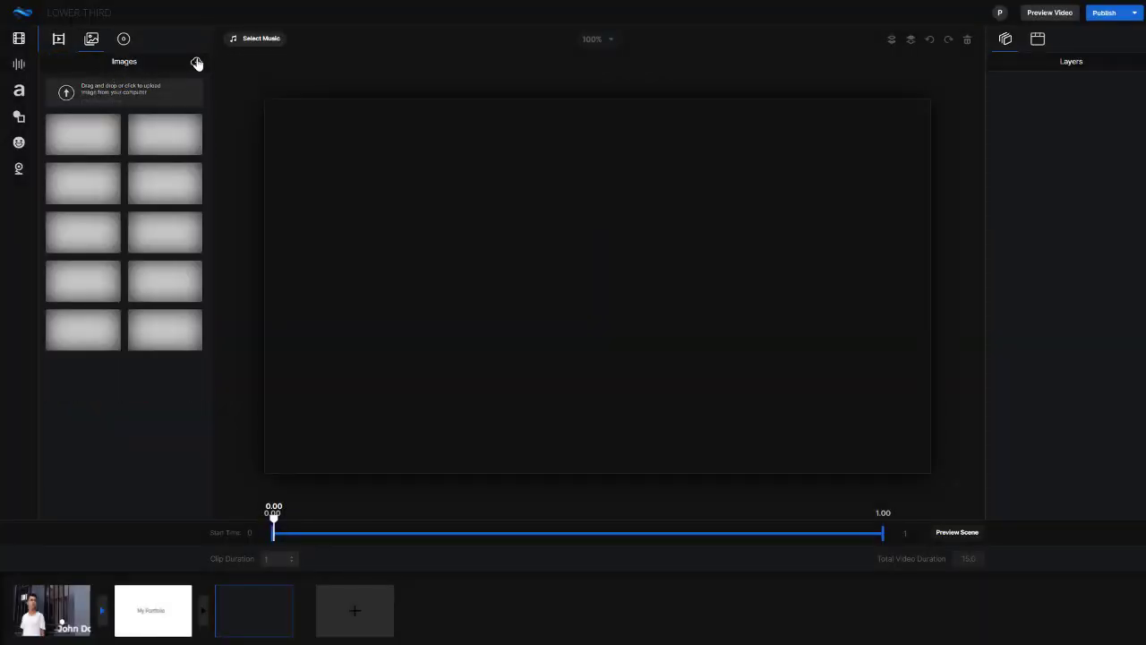
pyautogui.click(196, 61)
pyautogui.click(897, 163)
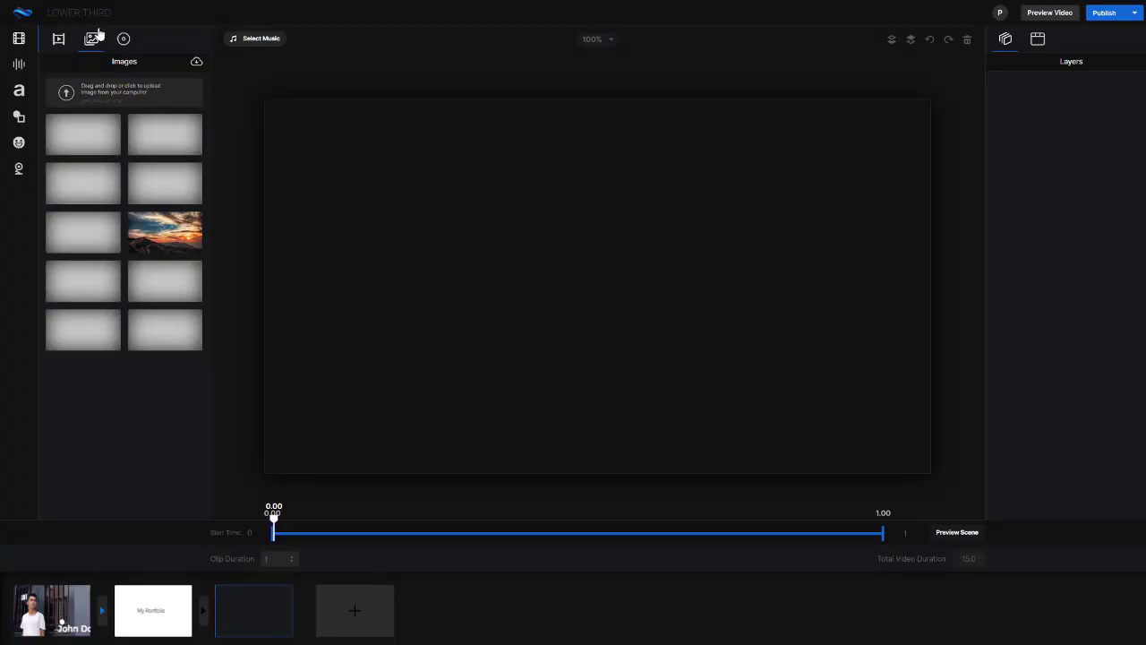
# Add the starry night mountain tent clip to the third scene and scale it to fill the canvas.
pyautogui.click(124, 40)
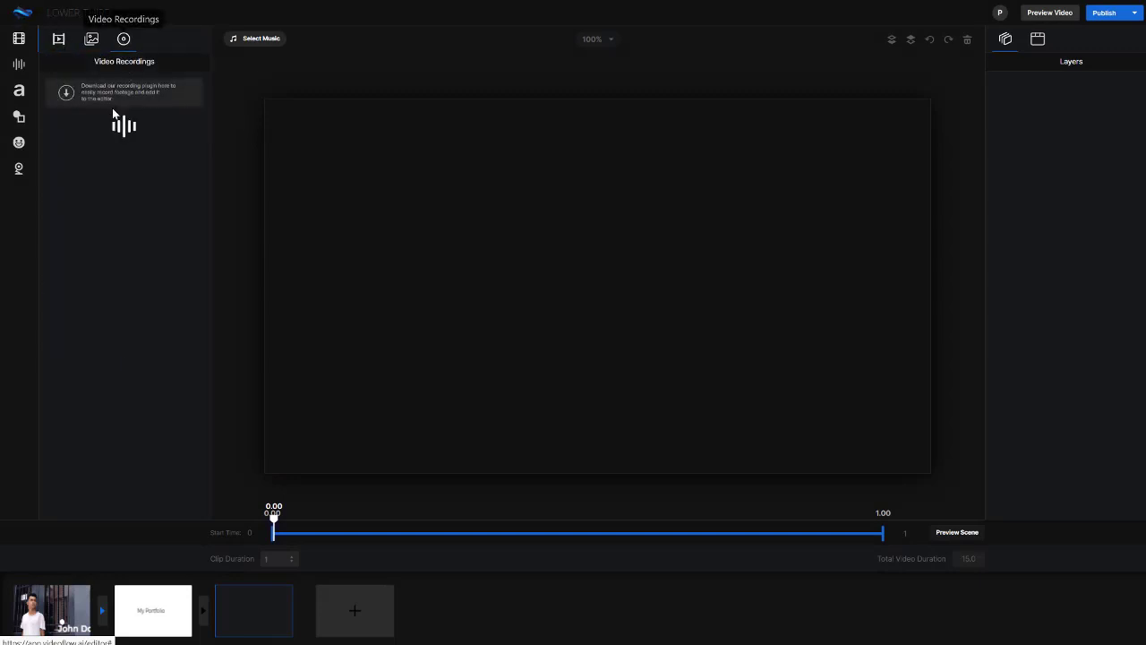
pyautogui.click(59, 39)
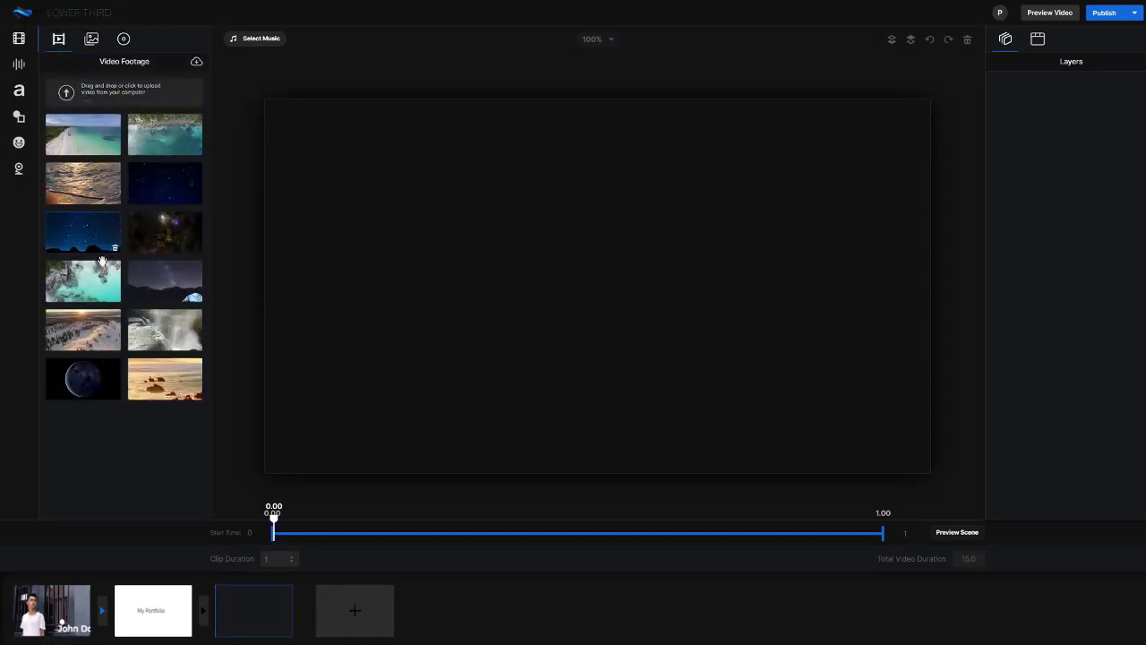
pyautogui.click(163, 287)
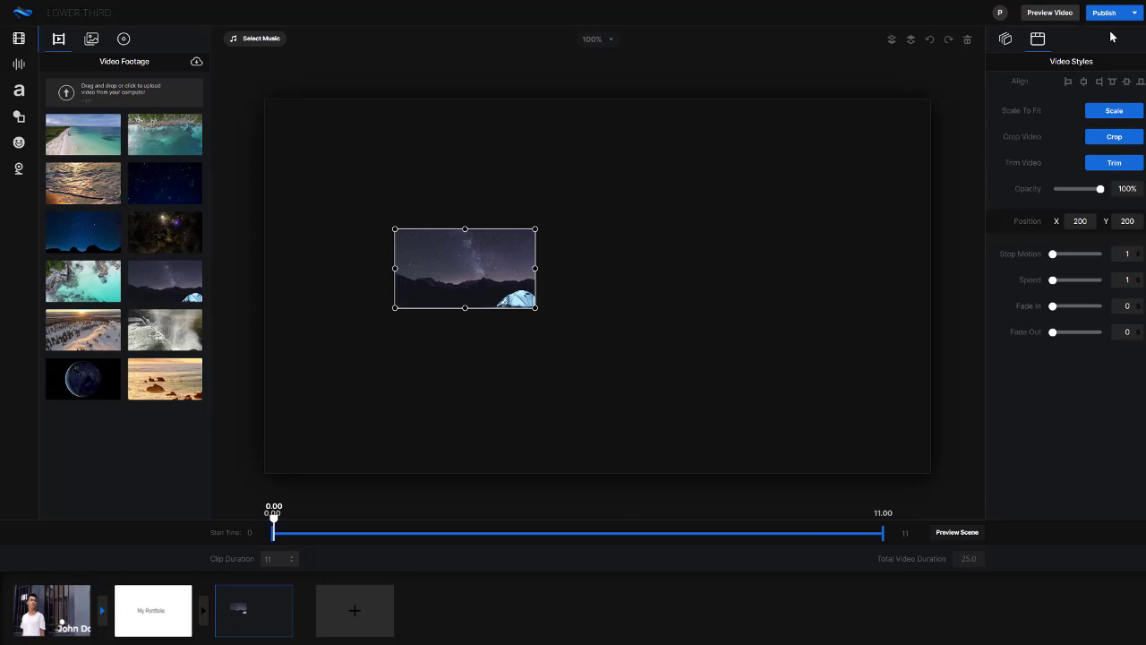
pyautogui.click(1115, 111)
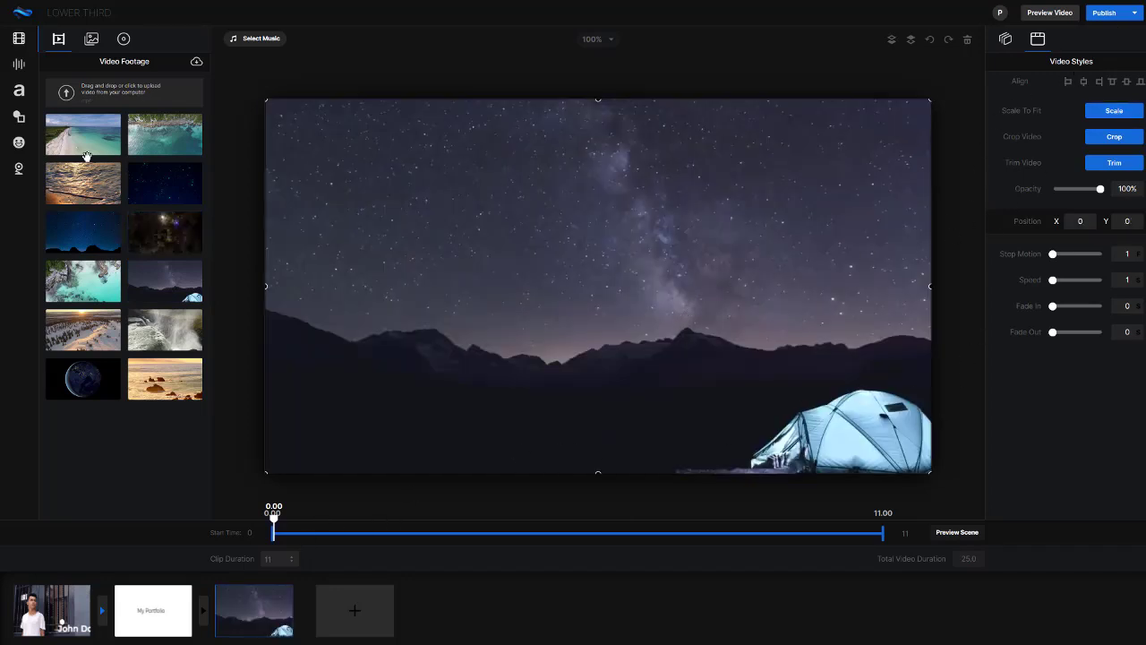
pyautogui.click(19, 89)
pyautogui.click(19, 116)
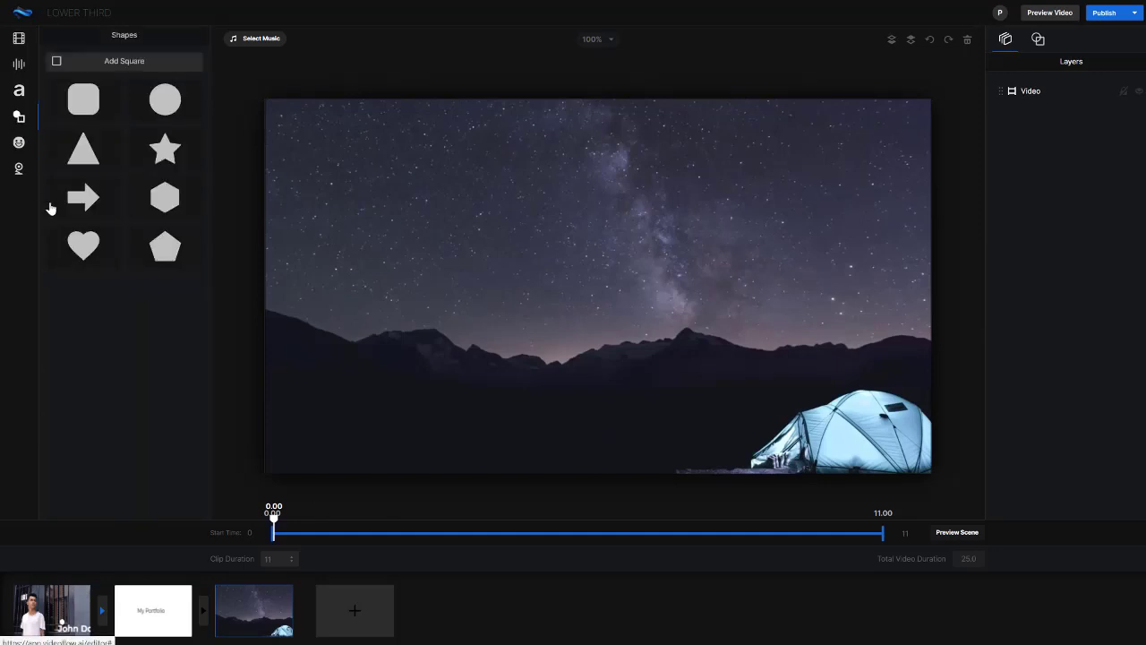
# Try a rounded square stretched into a wide top bar, then delete it.
pyautogui.click(95, 95)
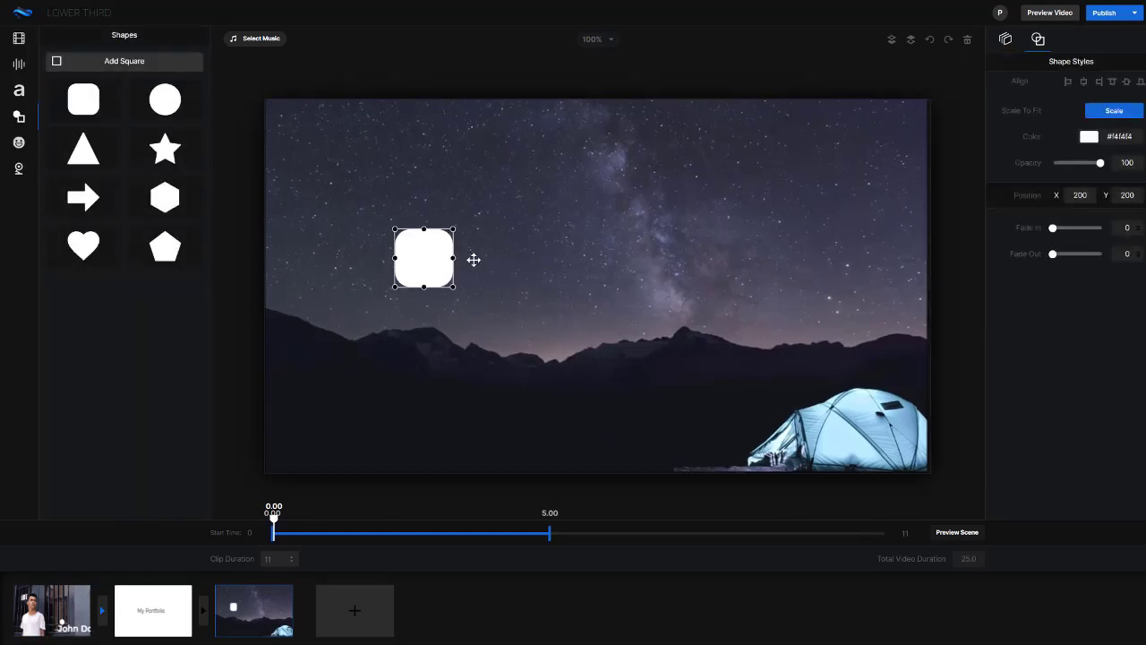
pyautogui.moveTo(455, 258); pyautogui.dragTo(749, 257)
pyautogui.moveTo(561, 256); pyautogui.dragTo(625, 260)
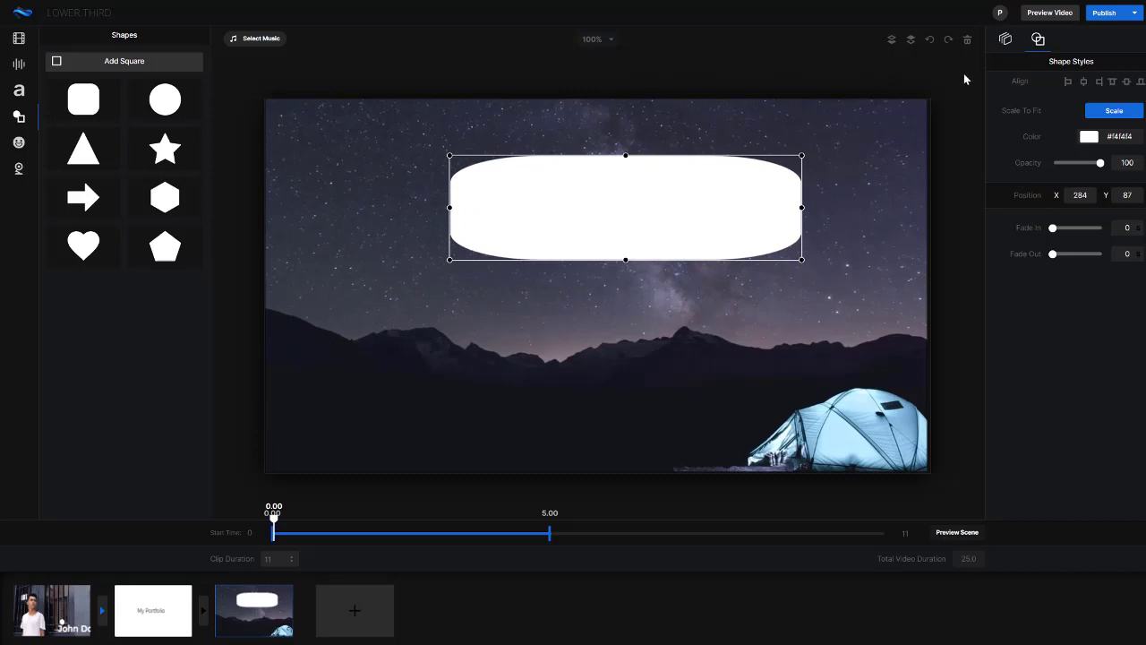
pyautogui.click(968, 40)
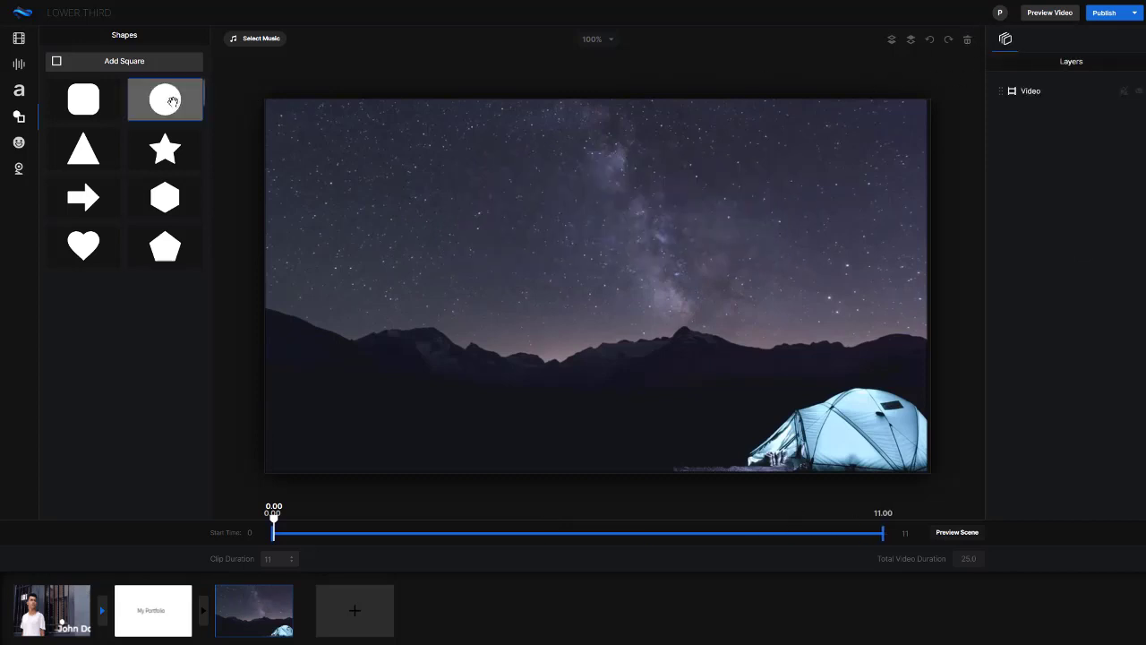
# Place a plain white square bar at the upper-left, timed from 0 to 2.49 seconds.
pyautogui.click(80, 62)
pyautogui.moveTo(433, 263); pyautogui.dragTo(601, 176)
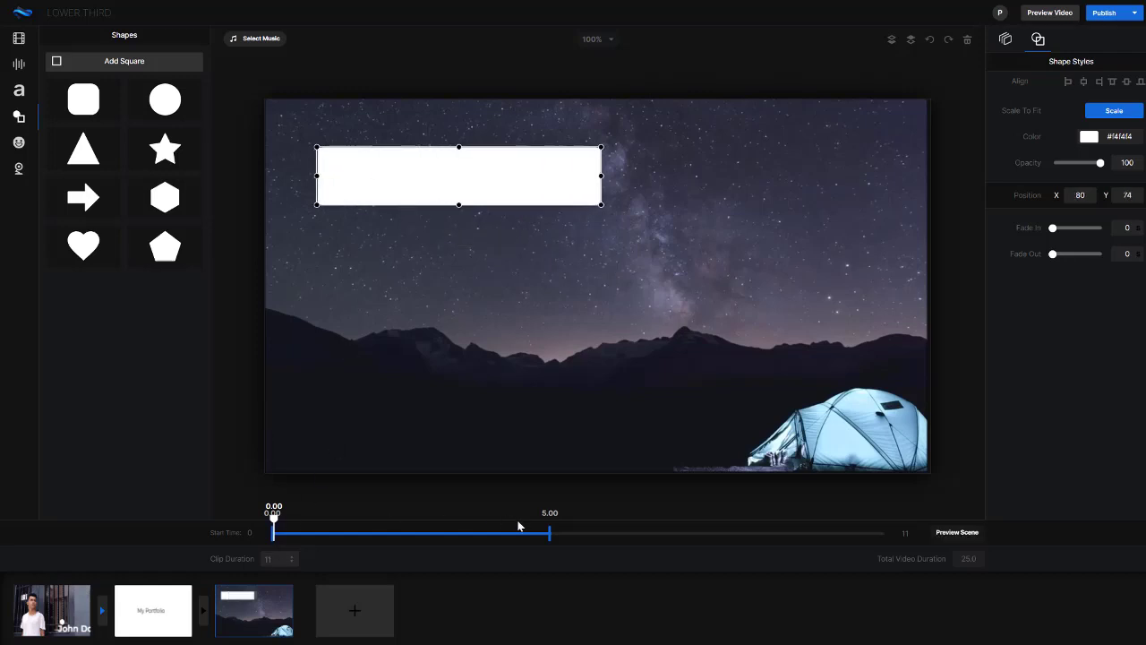
pyautogui.moveTo(551, 535); pyautogui.dragTo(410, 536)
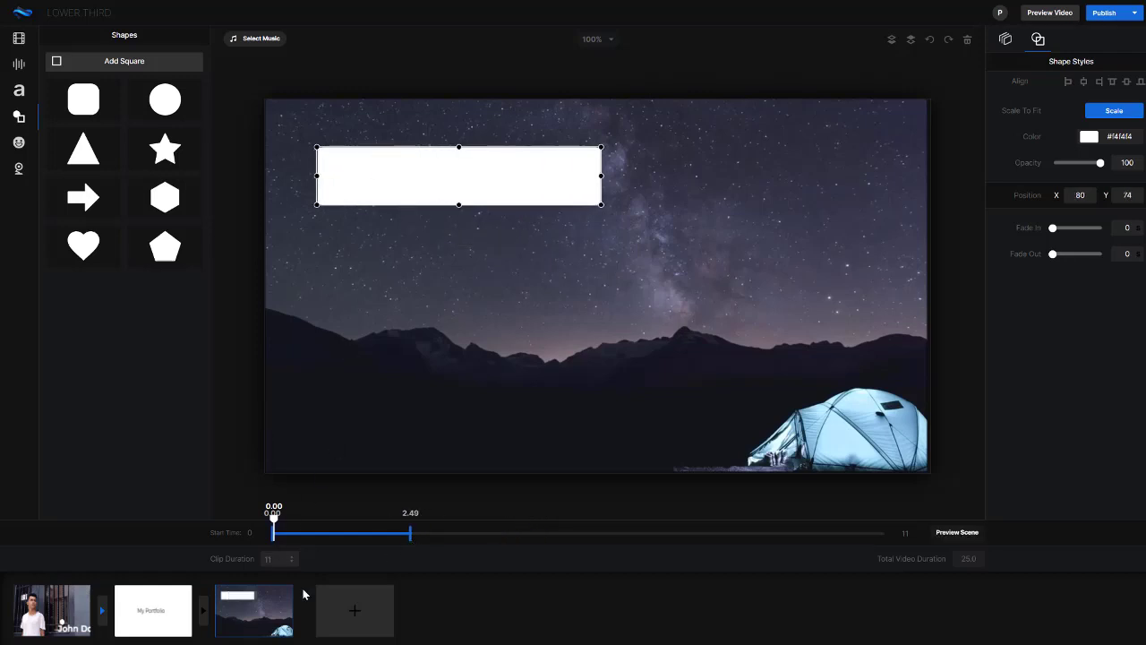
pyautogui.click(264, 624)
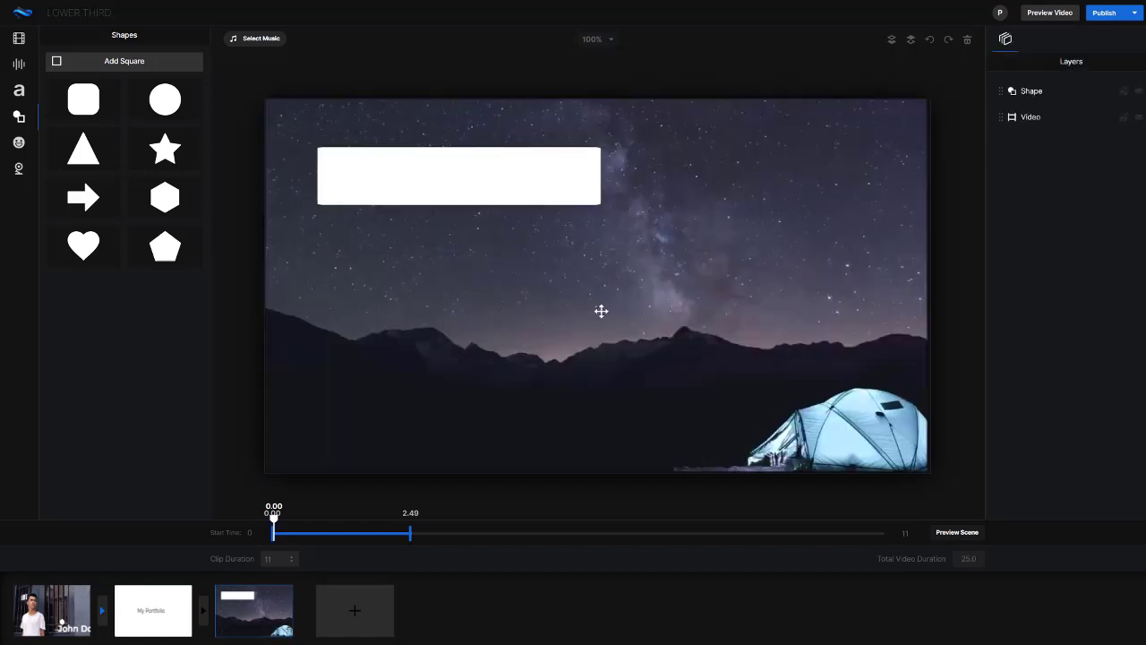
# Trim the night-sky background clip to about 5 seconds and save it.
pyautogui.click(643, 310)
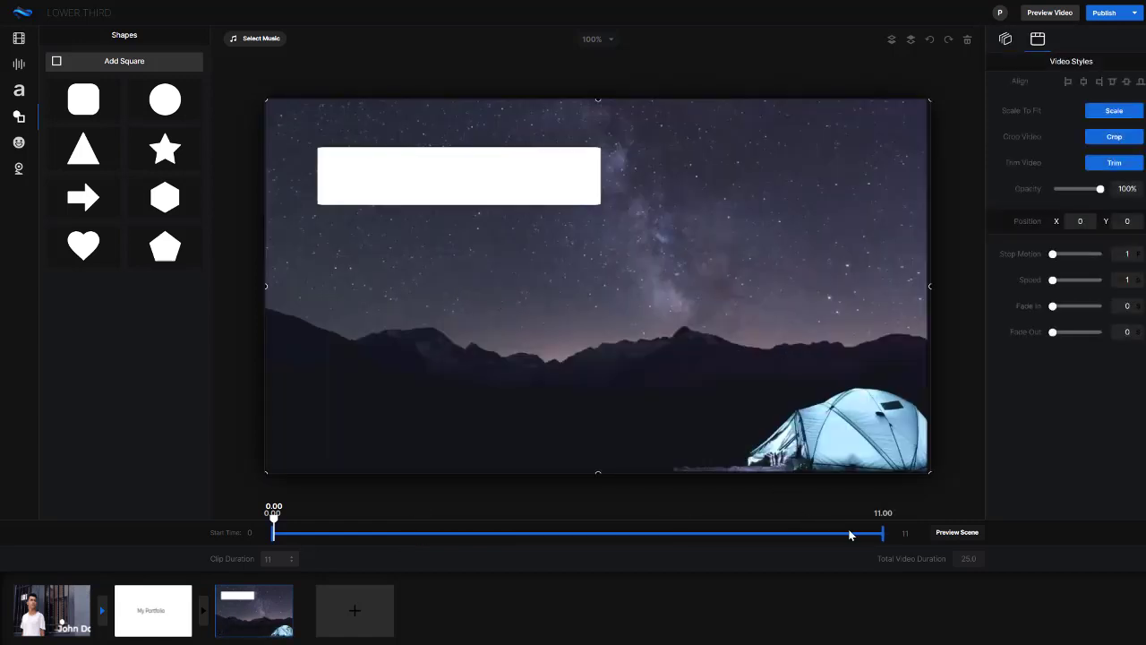
pyautogui.moveTo(884, 533)
pyautogui.mouseDown()
pyautogui.moveTo(822, 533)
pyautogui.moveTo(900, 535)
pyautogui.mouseUp()
pyautogui.click(1115, 162)
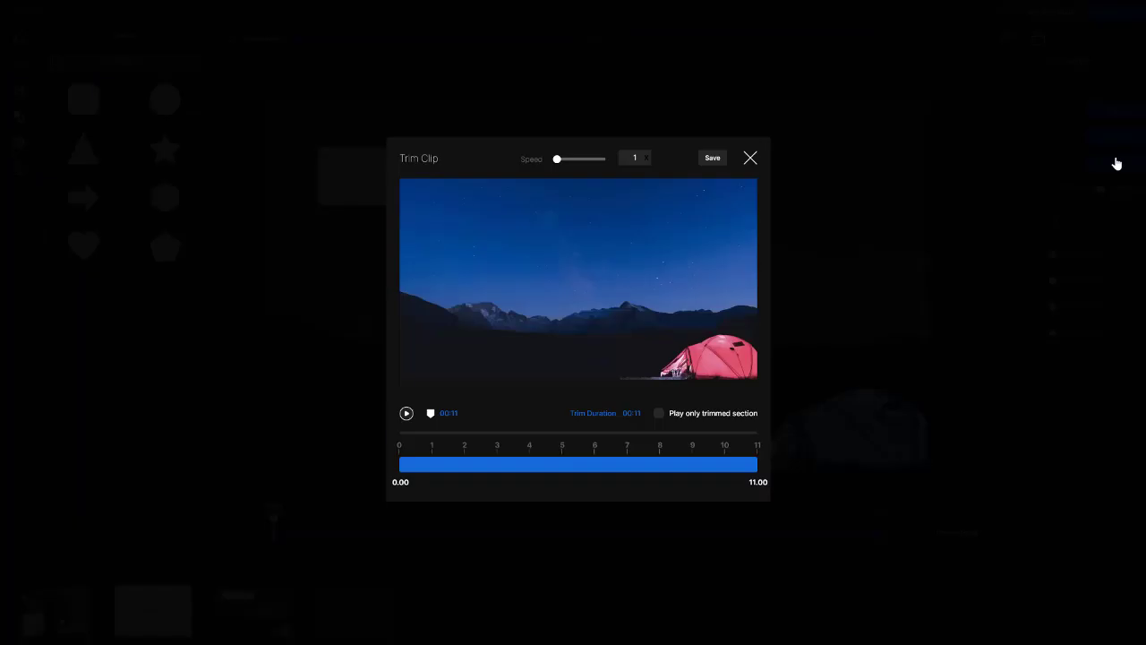
pyautogui.moveTo(760, 463); pyautogui.dragTo(564, 472)
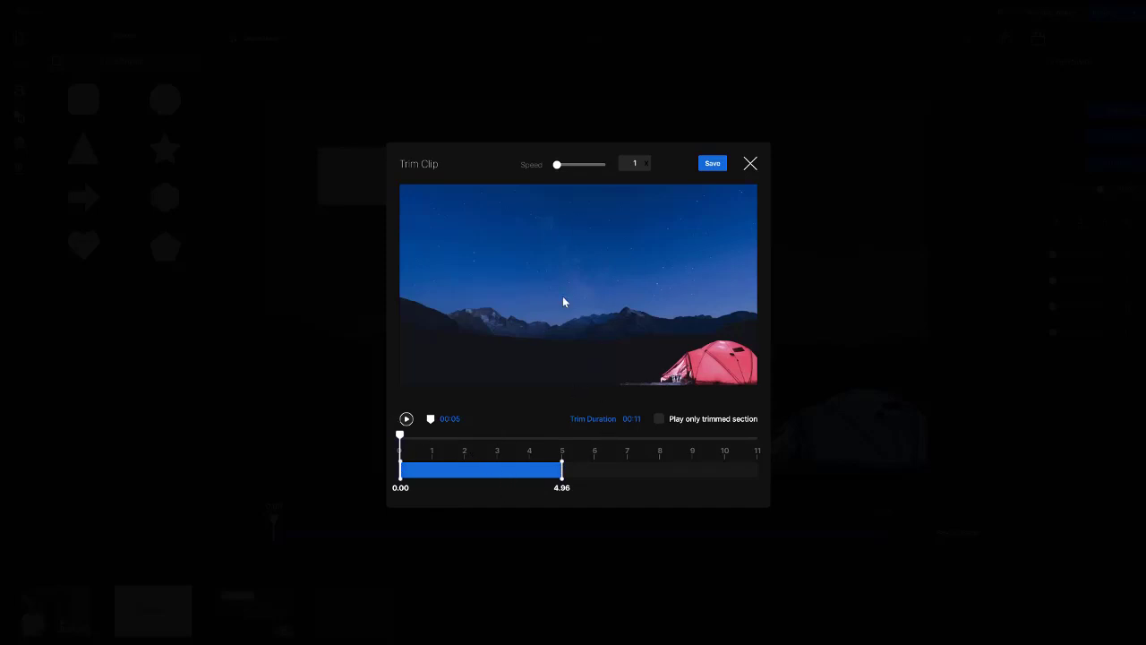
pyautogui.click(714, 173)
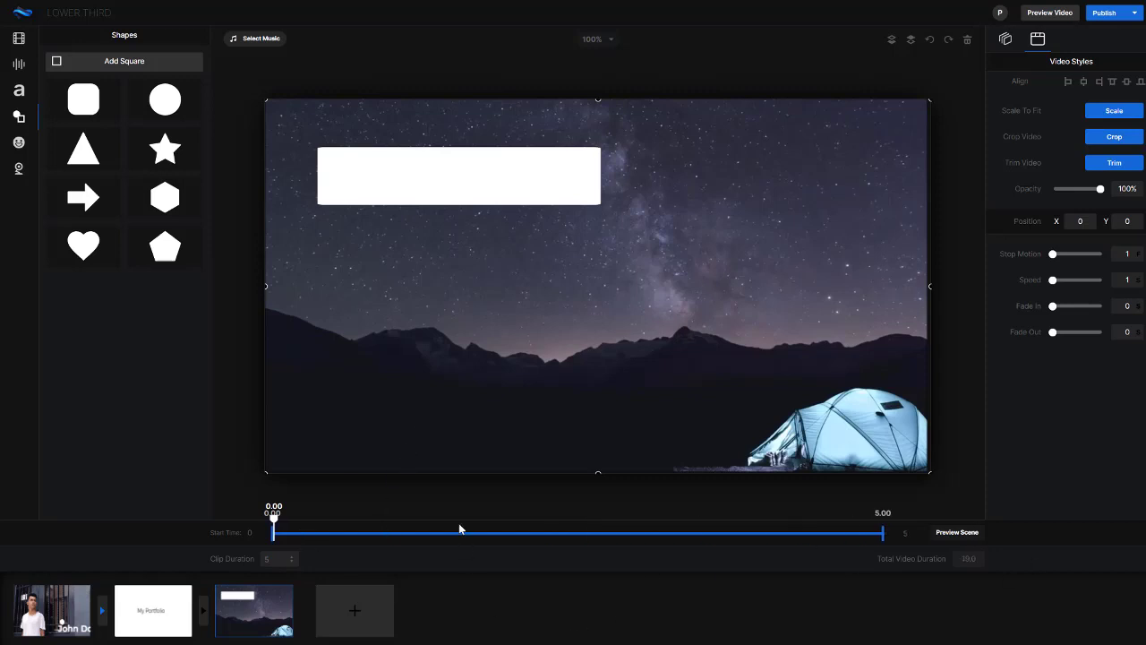
# Lower the white rectangle's opacity to 40 so it turns translucent grey.
pyautogui.click(507, 194)
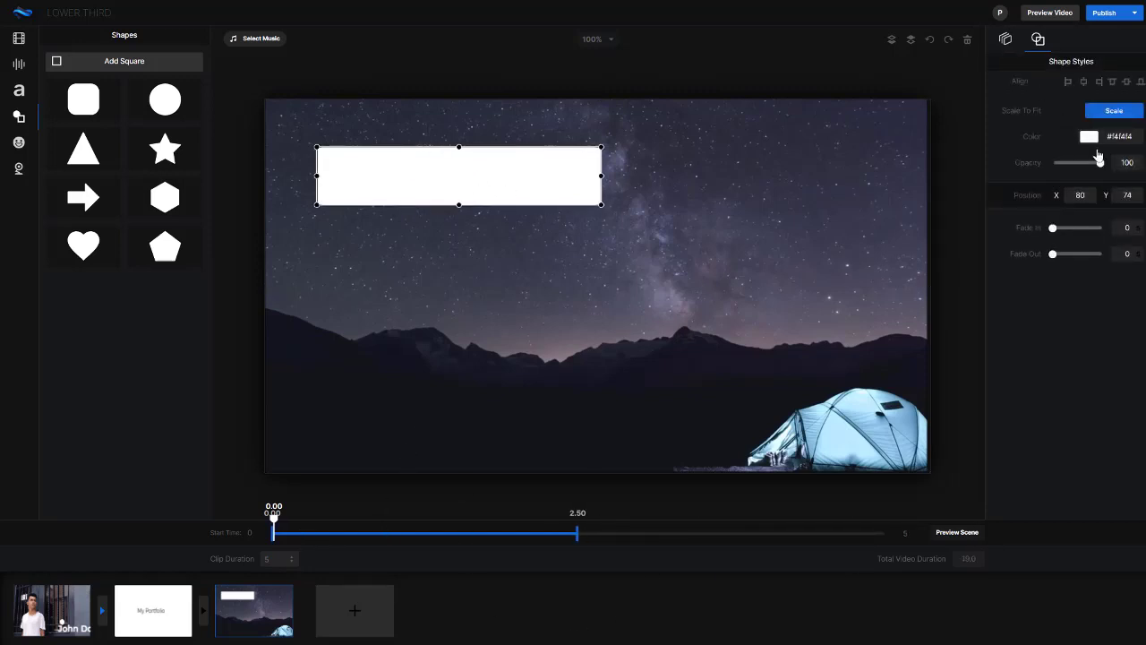
pyautogui.moveTo(1100, 166); pyautogui.dragTo(1070, 165)
pyautogui.click(657, 335)
pyautogui.click(19, 89)
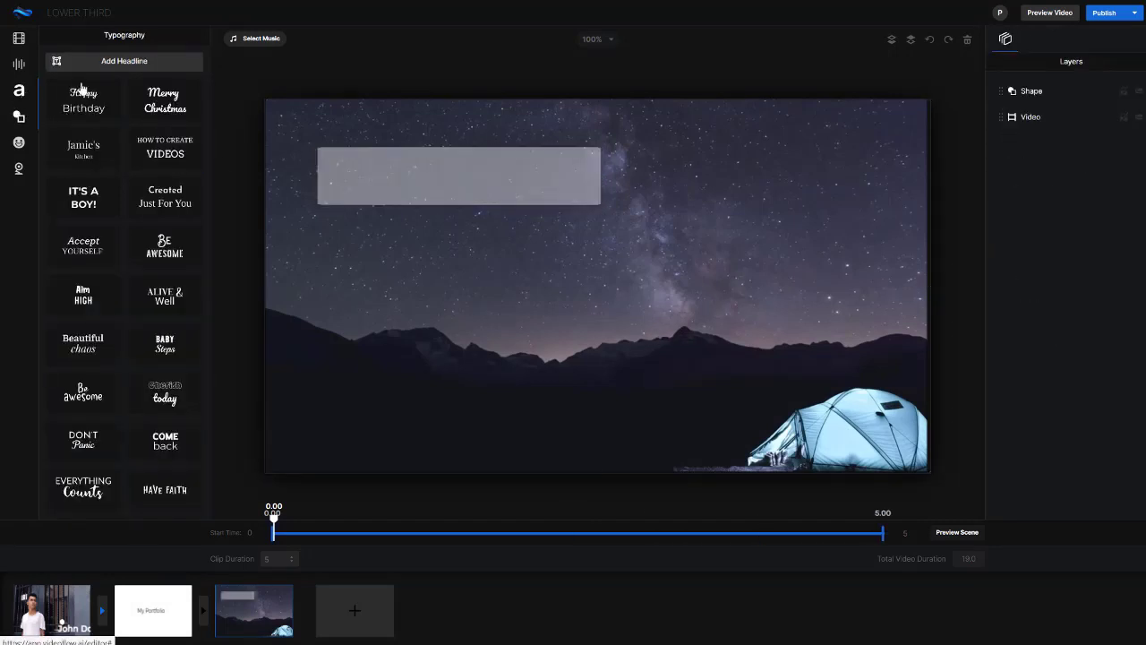
# Add a black headline on the grey bar reading 'Northern Lights'.
pyautogui.click(156, 66)
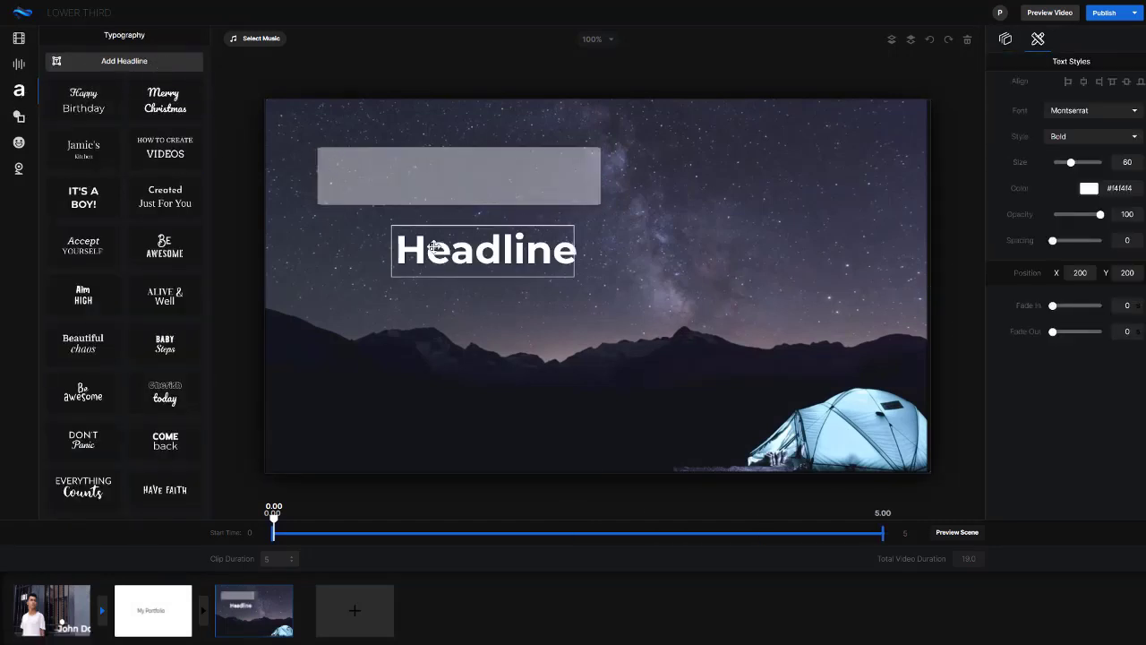
pyautogui.moveTo(481, 257); pyautogui.dragTo(451, 177)
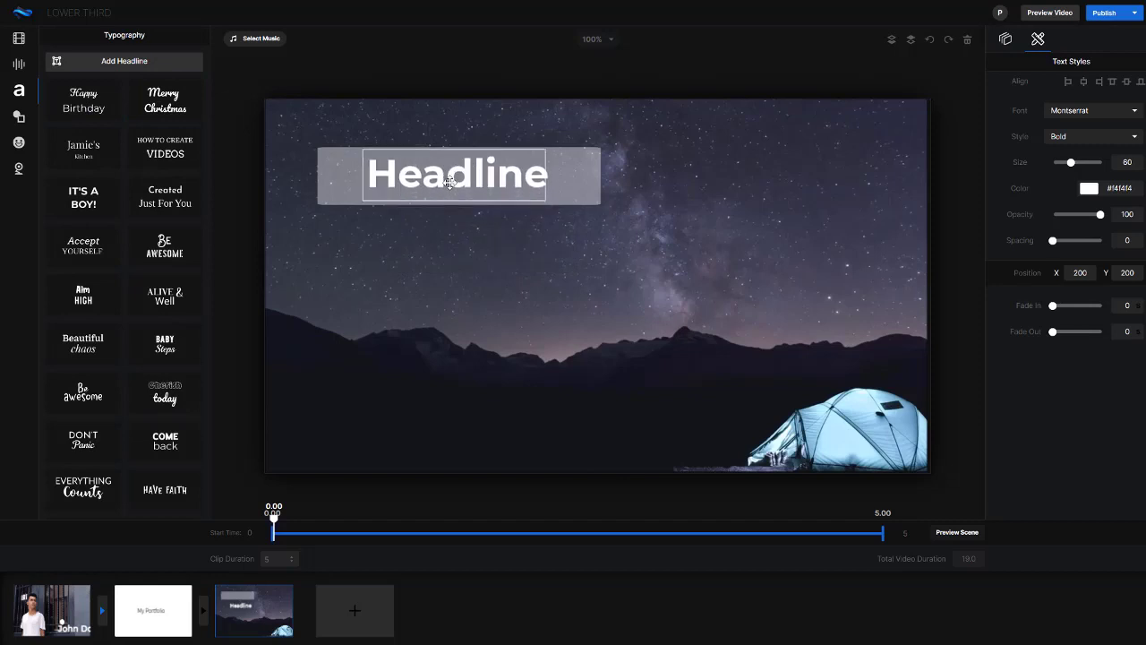
pyautogui.click(1089, 188)
pyautogui.moveTo(1077, 265); pyautogui.dragTo(1026, 289)
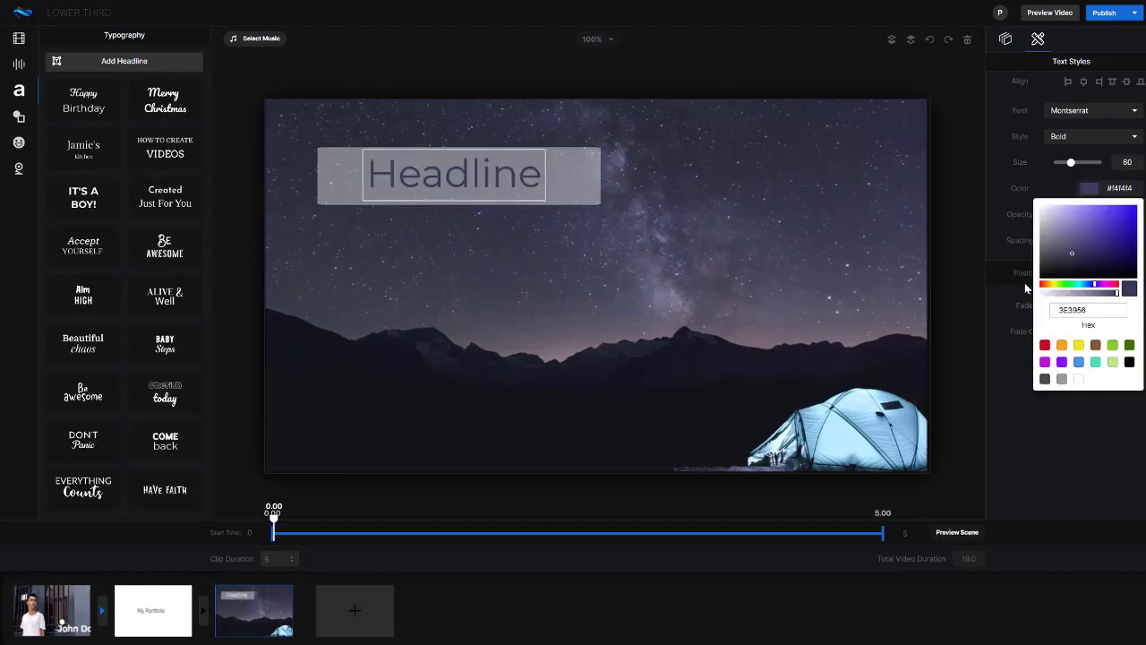
pyautogui.doubleClick(471, 178)
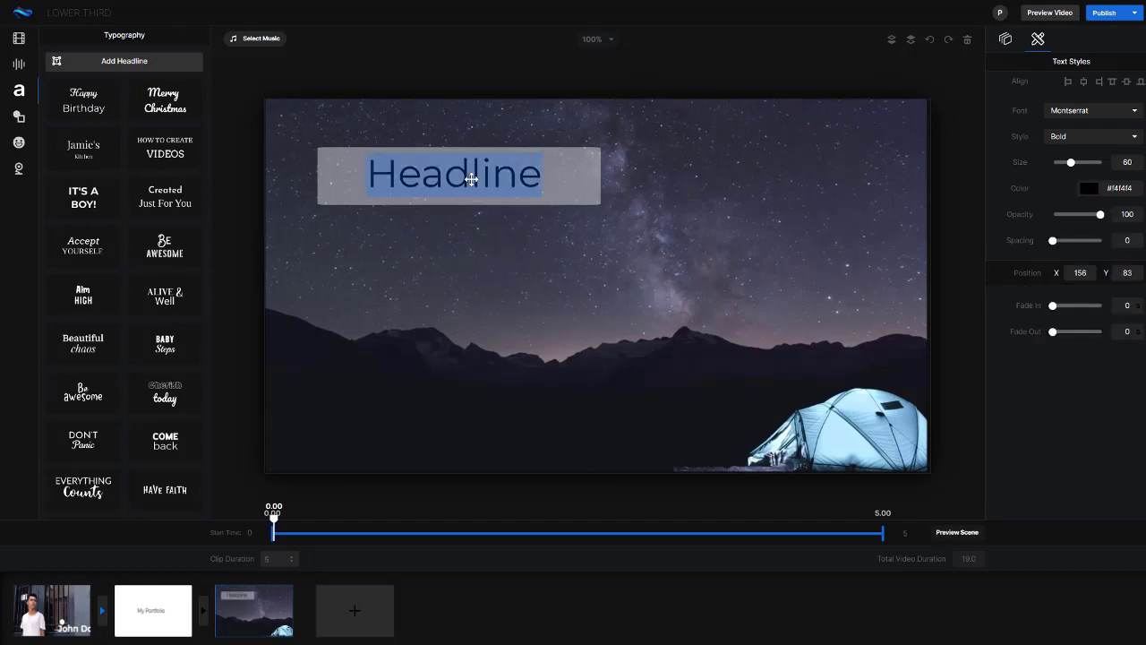
pyautogui.write('Northern Lights')
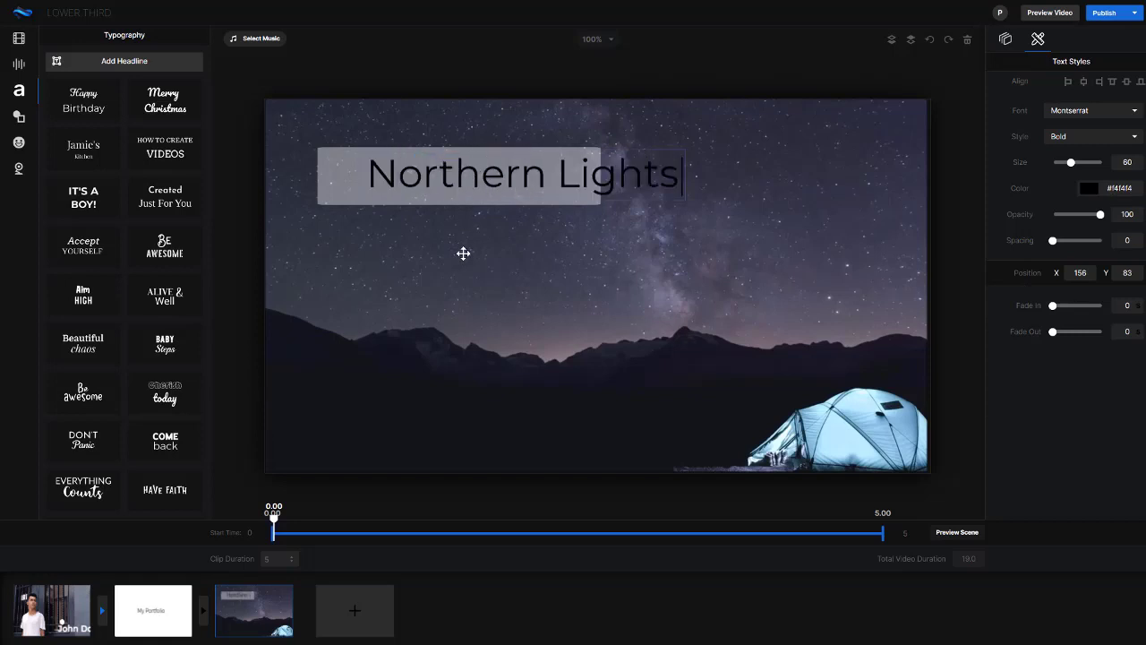
pyautogui.click(484, 225)
# Shift the text toward the bar's left edge and widen the grey bar to fit it.
pyautogui.moveTo(501, 184); pyautogui.dragTo(440, 175)
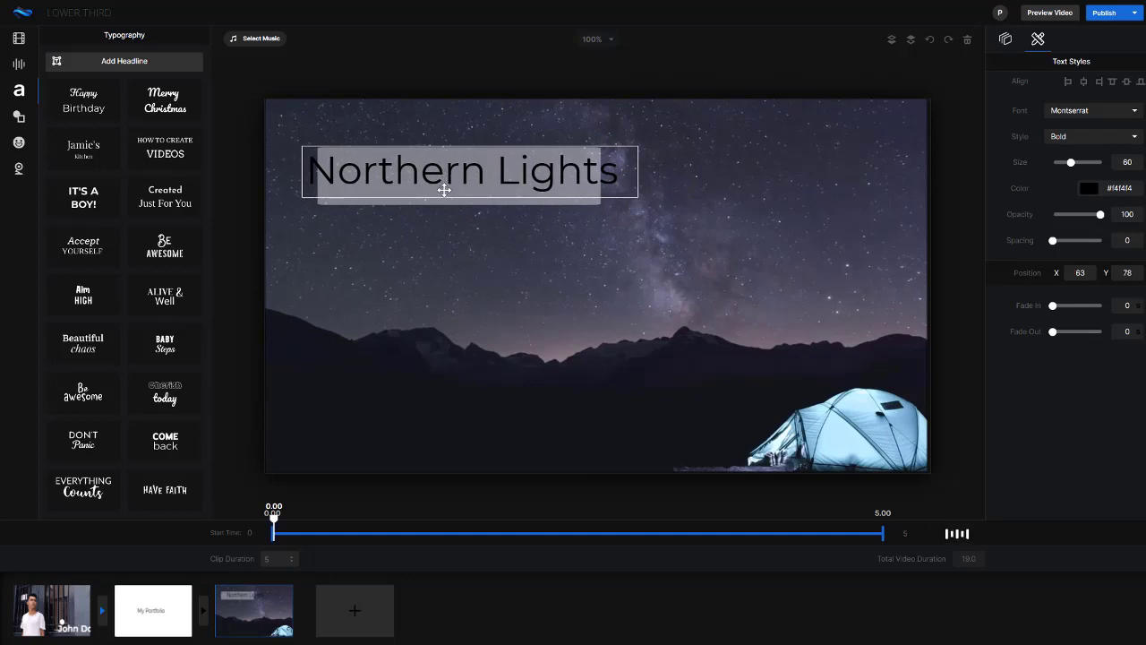
pyautogui.click(438, 199)
pyautogui.click(606, 178)
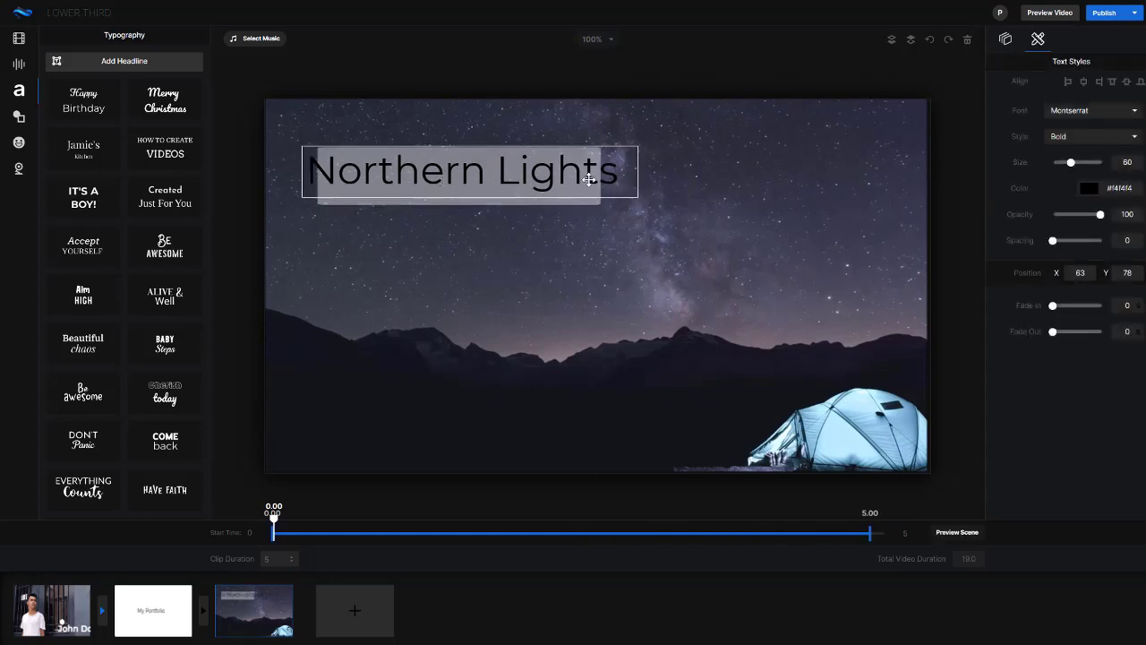
pyautogui.click(561, 202)
pyautogui.click(606, 177)
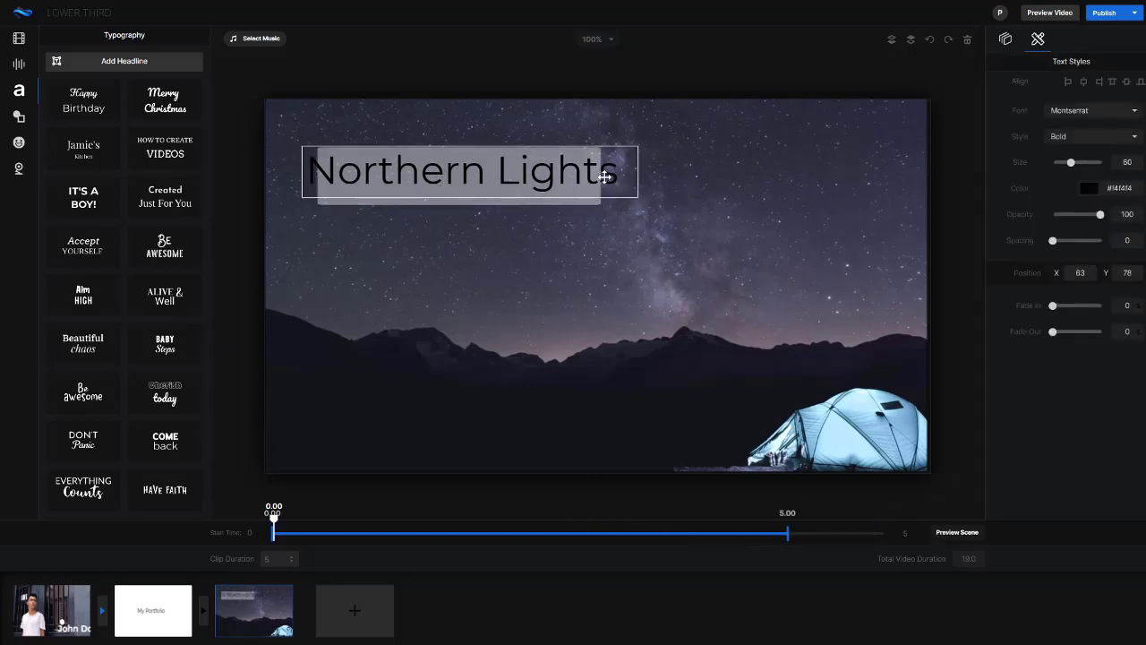
pyautogui.click(579, 201)
pyautogui.moveTo(600, 175); pyautogui.dragTo(633, 176)
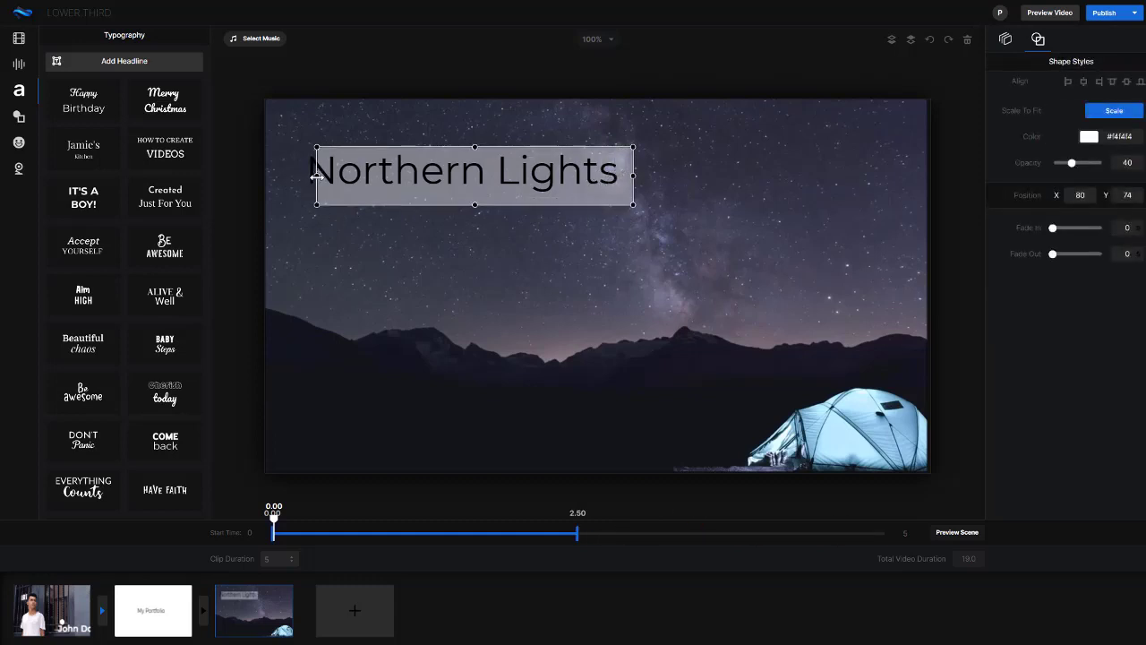
# Extend the grey bar left past the text and time it to span 0.00–5.00 seconds.
pyautogui.moveTo(305, 176); pyautogui.dragTo(346, 192)
pyautogui.click(360, 332)
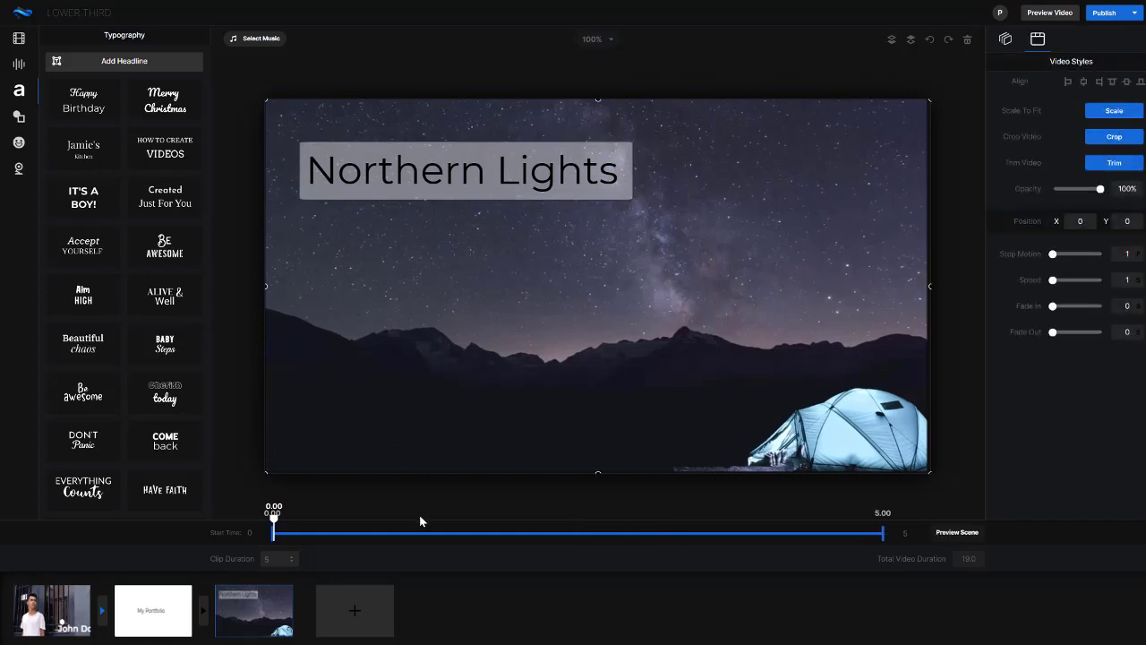
pyautogui.click(461, 175)
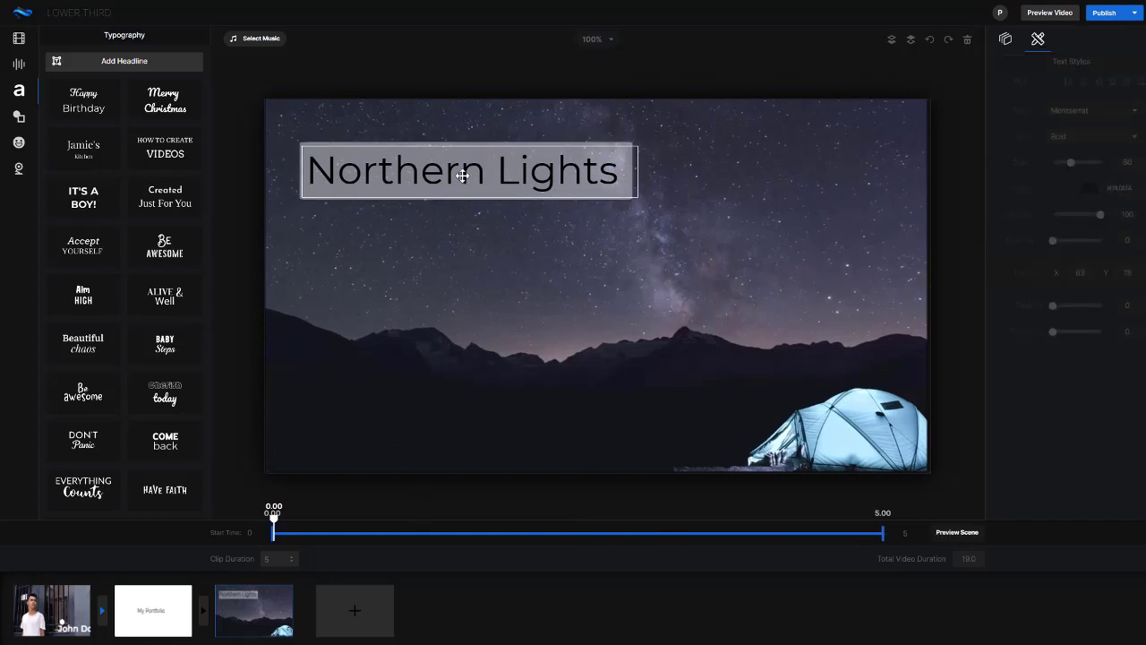
pyautogui.click(344, 141)
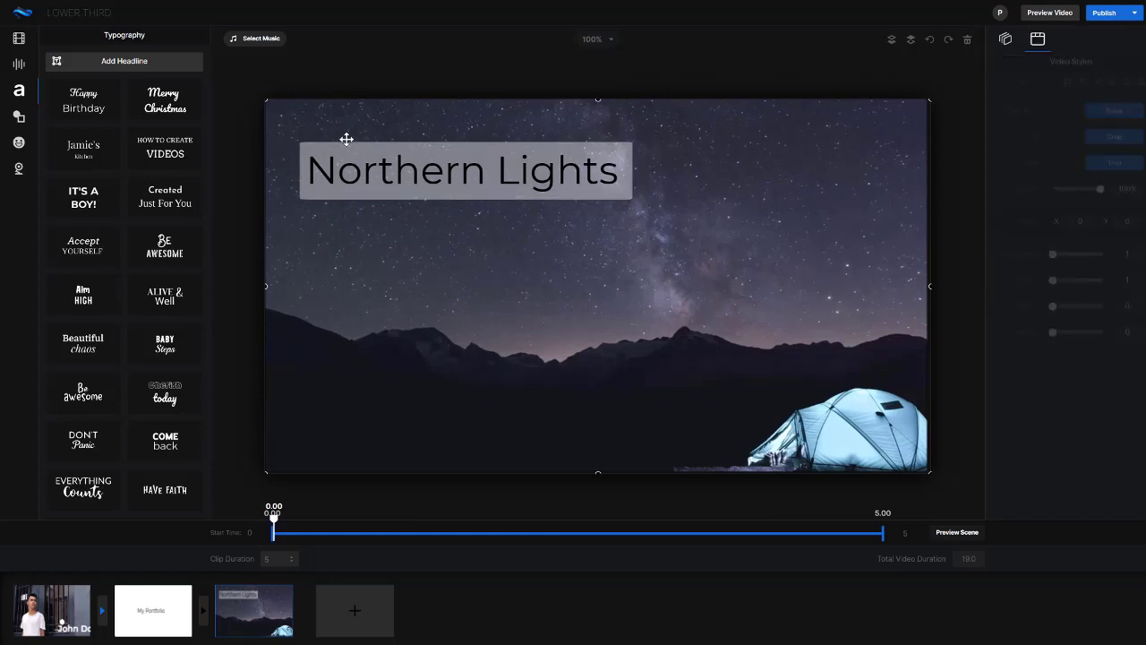
pyautogui.click(343, 145)
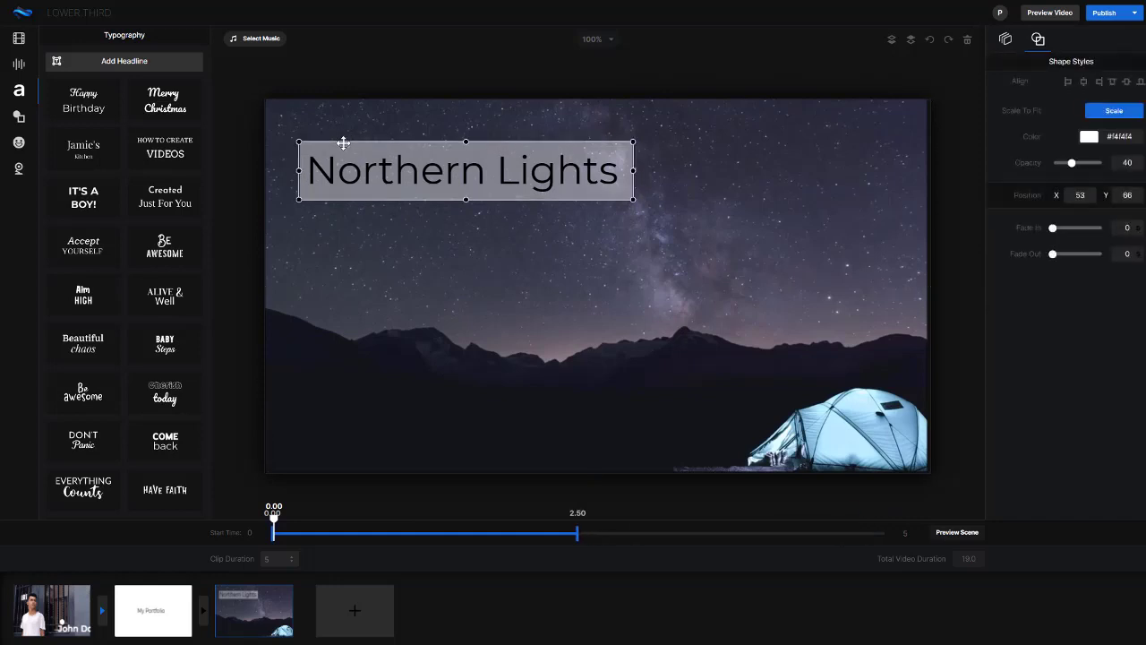
pyautogui.click(582, 532)
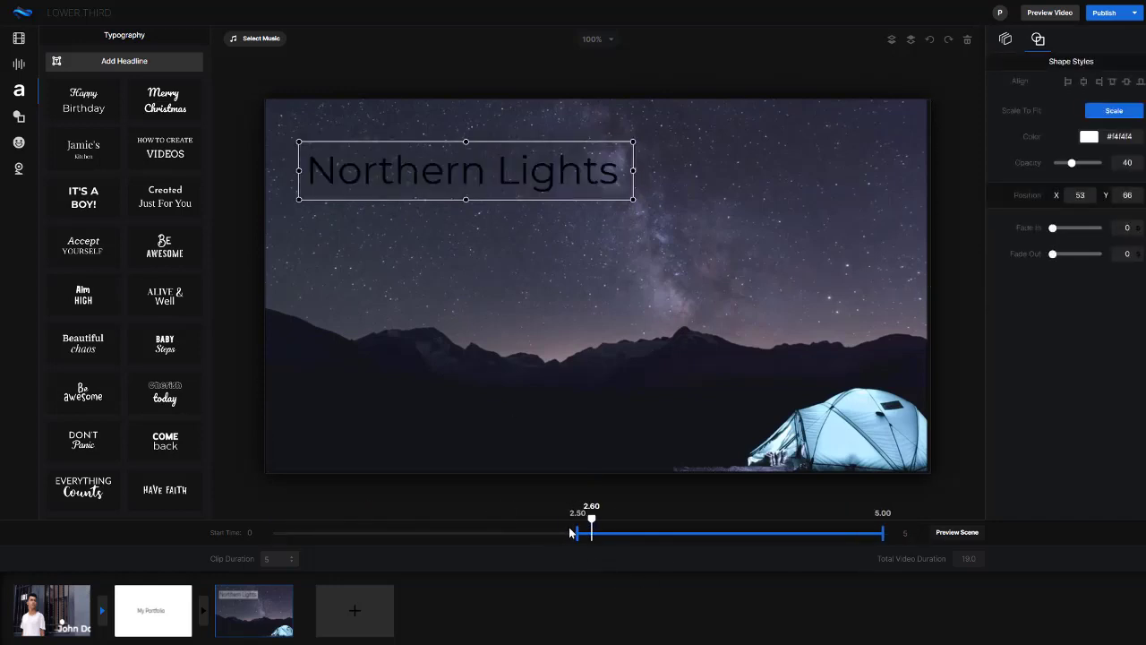
pyautogui.moveTo(536, 532); pyautogui.dragTo(372, 524)
pyautogui.moveTo(276, 527); pyautogui.dragTo(273, 541)
pyautogui.moveTo(588, 527); pyautogui.dragTo(283, 510)
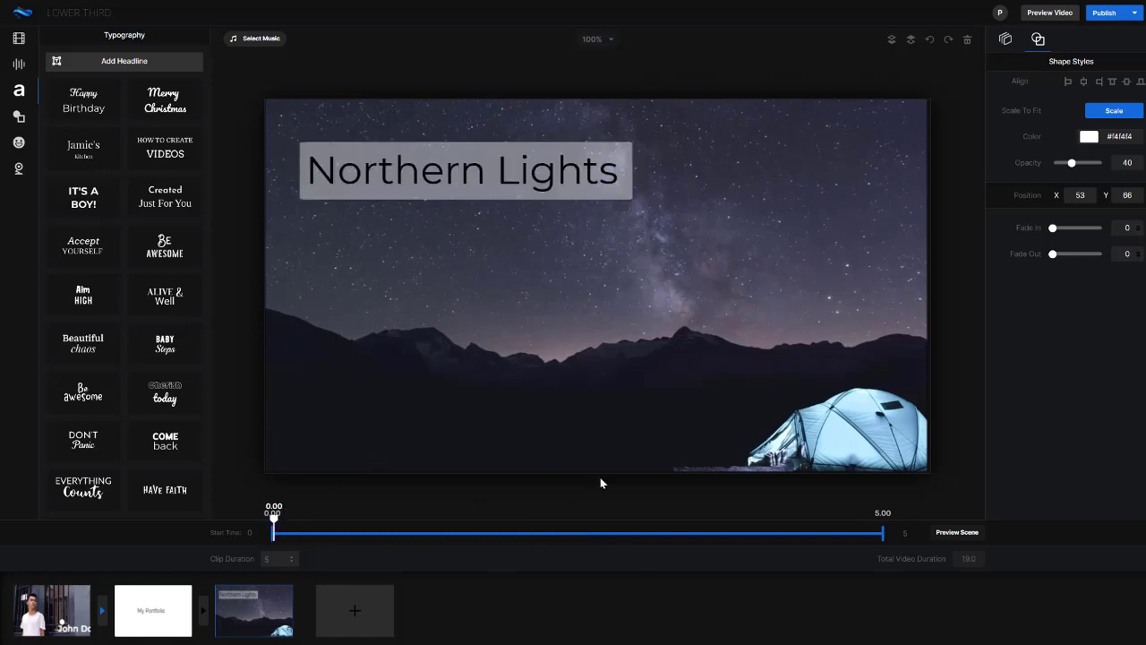
# Give the Northern Lights text and its grey box 0.2-second fade-in and fade-out.
pyautogui.click(376, 170)
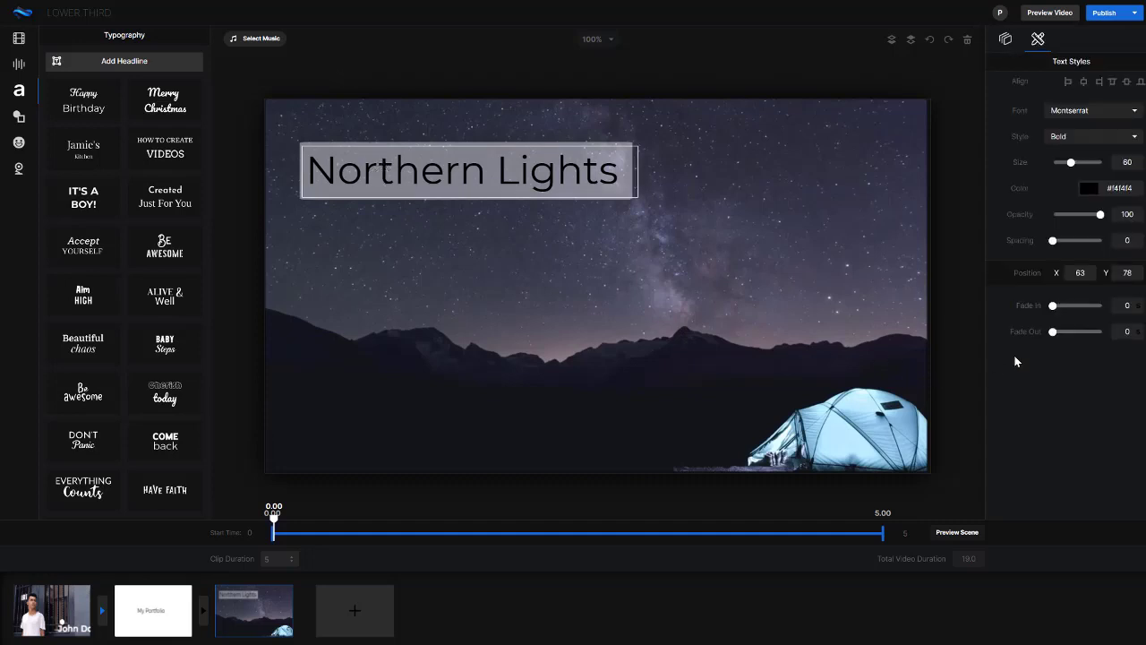
pyautogui.moveTo(1057, 309); pyautogui.dragTo(1066, 310)
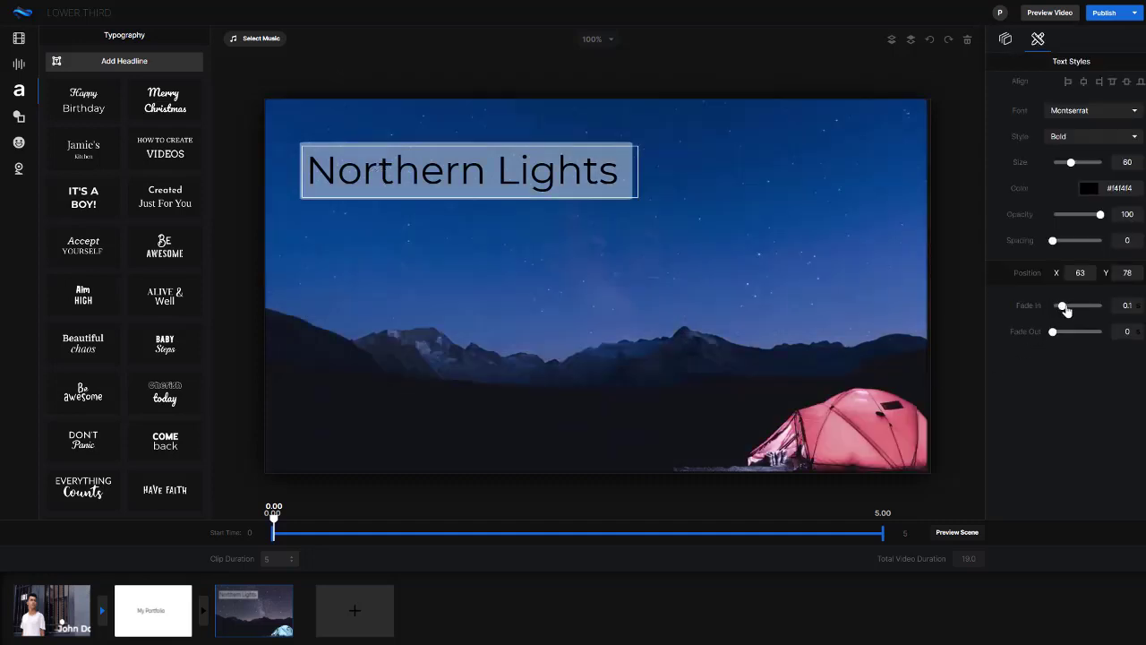
pyautogui.moveTo(1055, 333); pyautogui.dragTo(1072, 334)
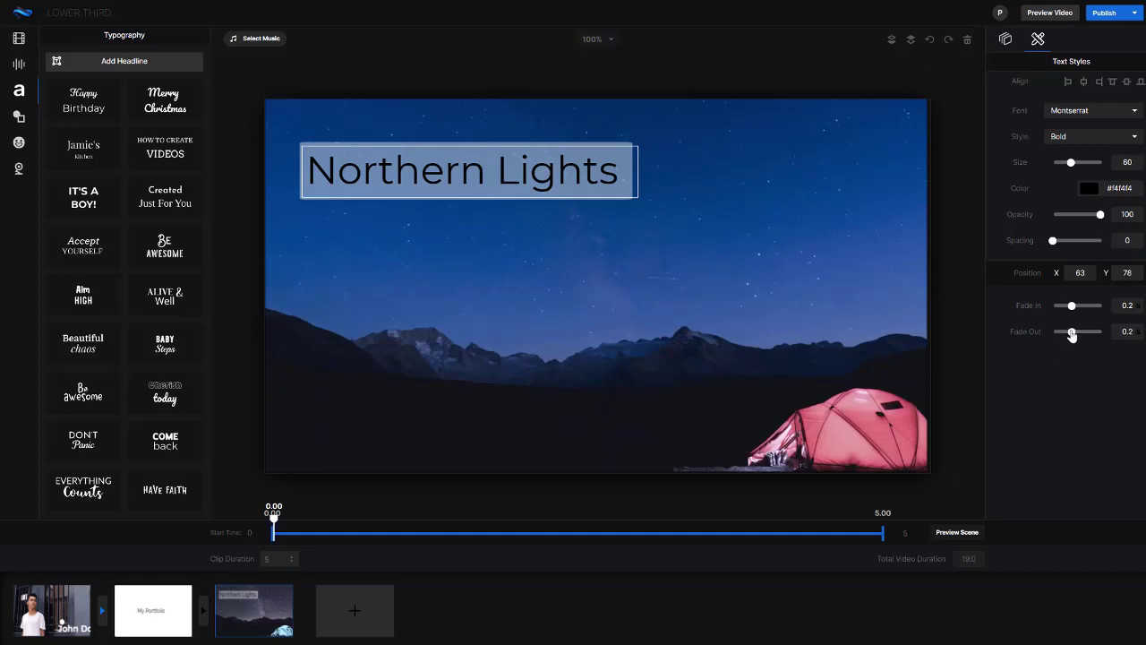
pyautogui.click(501, 196)
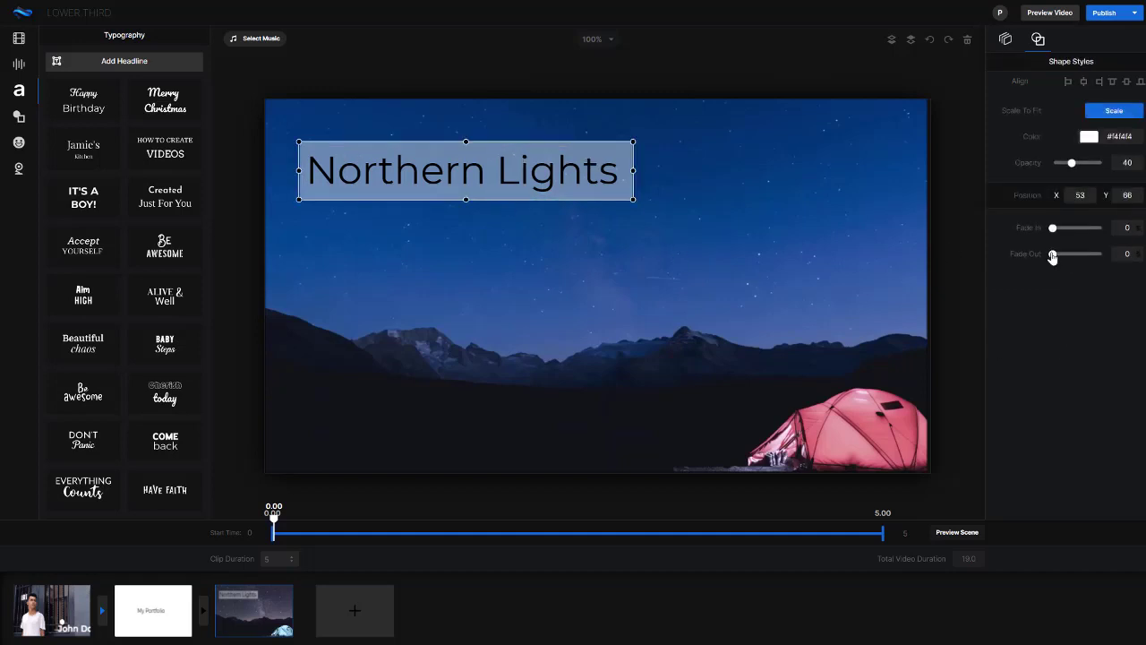
pyautogui.moveTo(1053, 255); pyautogui.dragTo(1072, 229)
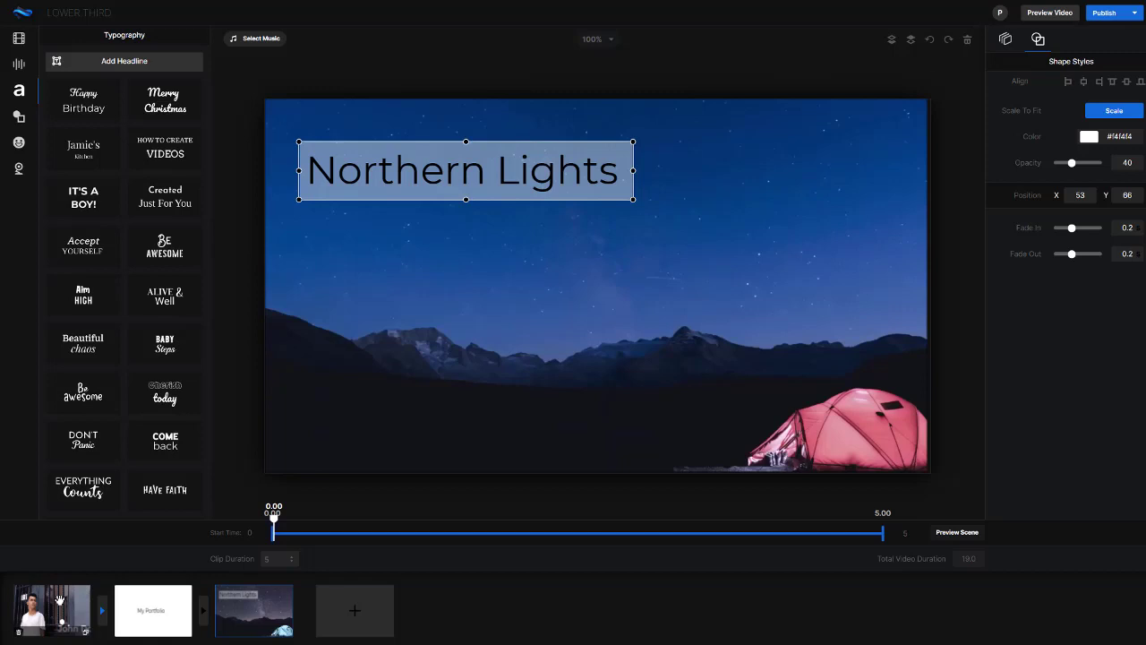
pyautogui.moveTo(59, 595); pyautogui.dragTo(11, 618)
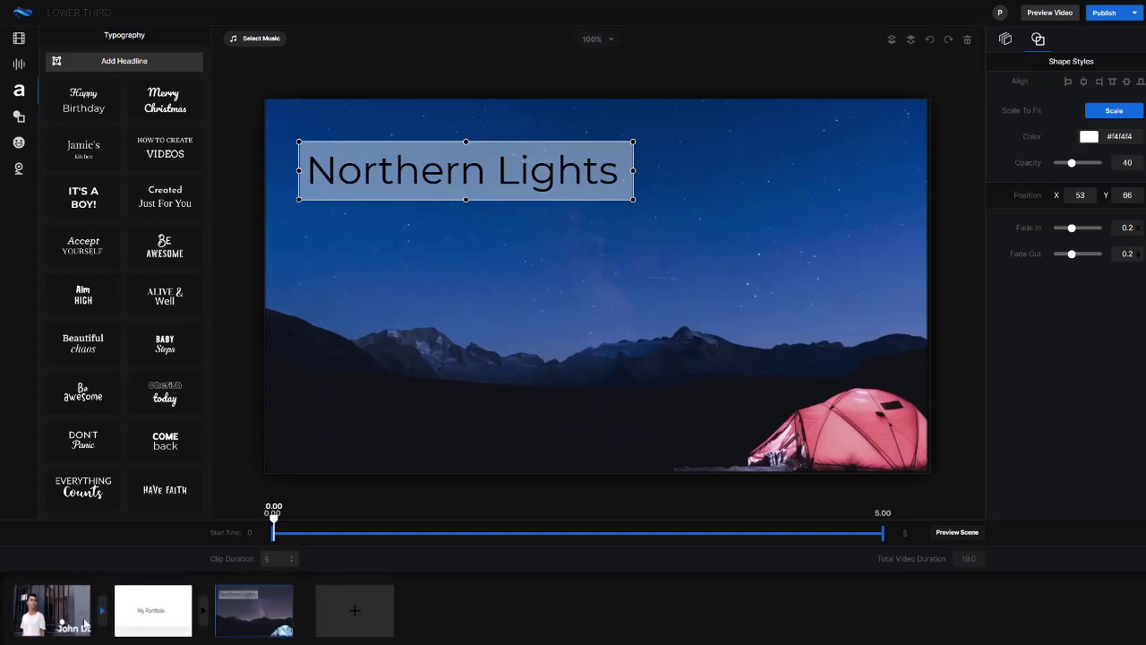
# Open the Animated Emojis library, drop a test emoji on the canvas, then delete it.
pyautogui.moveTo(289, 625)
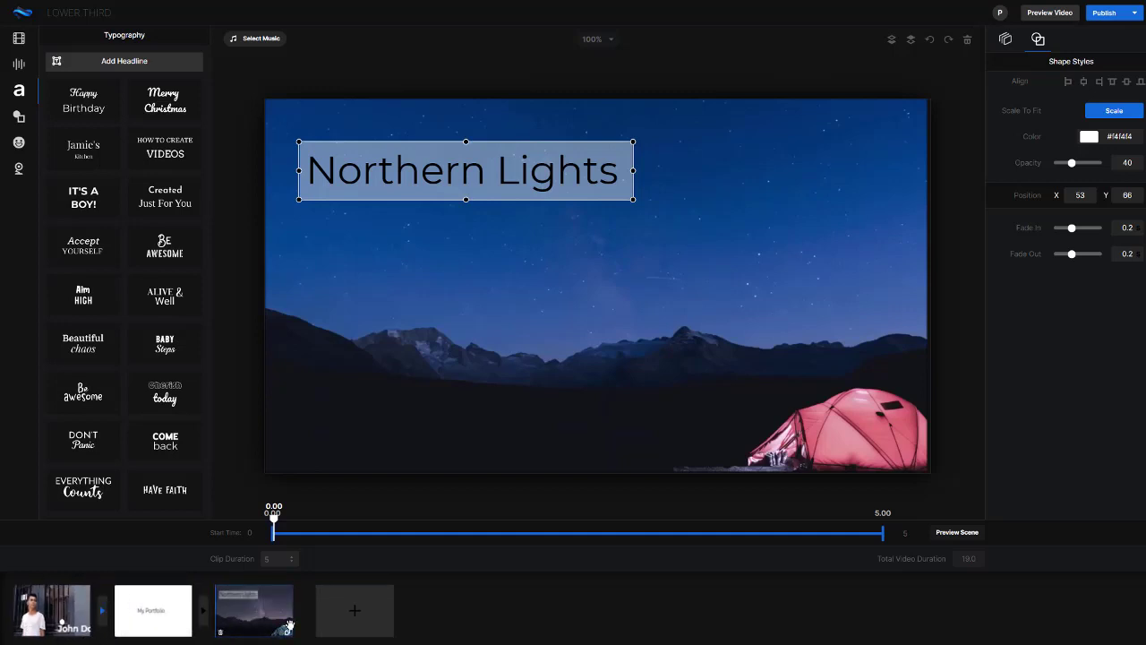
pyautogui.click(18, 142)
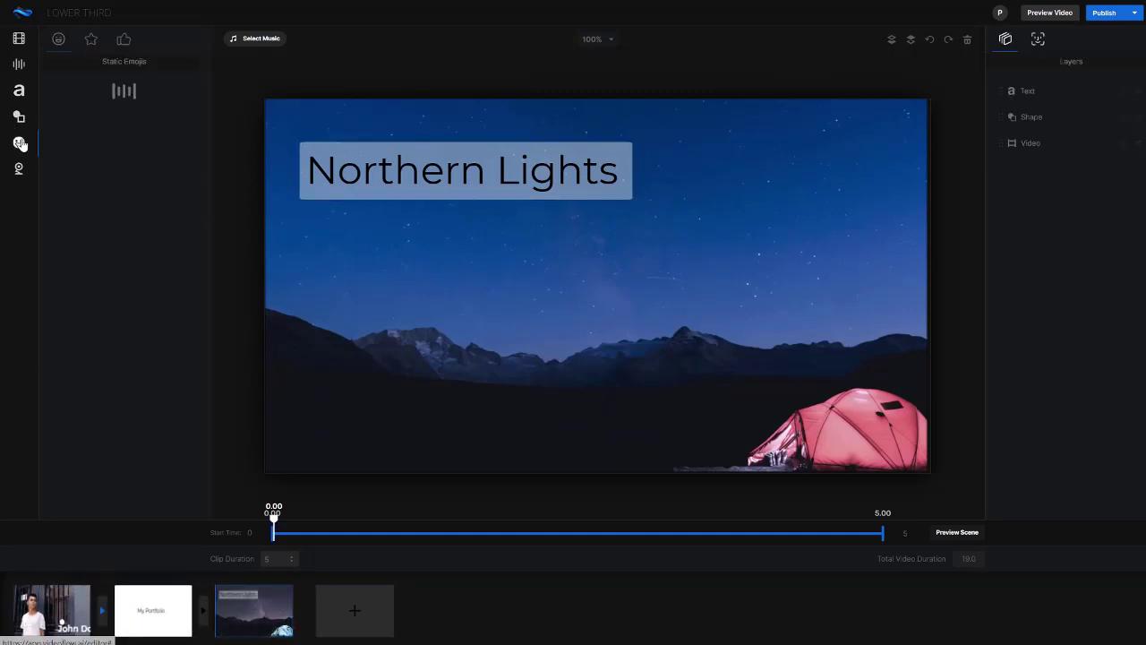
pyautogui.click(93, 41)
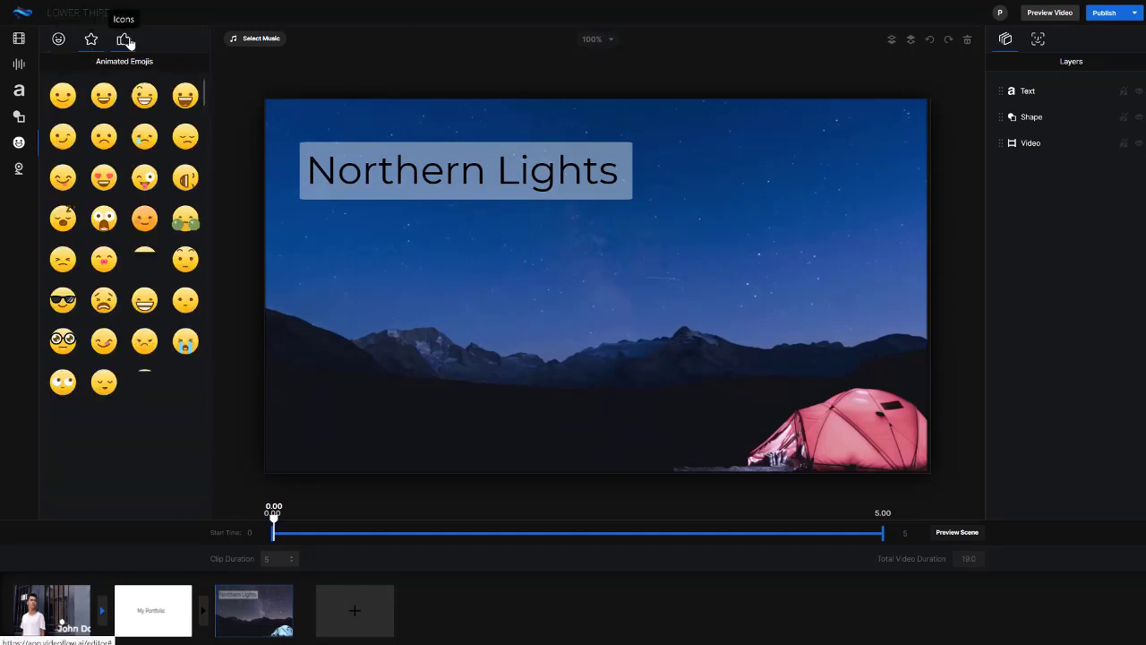
pyautogui.moveTo(240, 202); pyautogui.dragTo(876, 404)
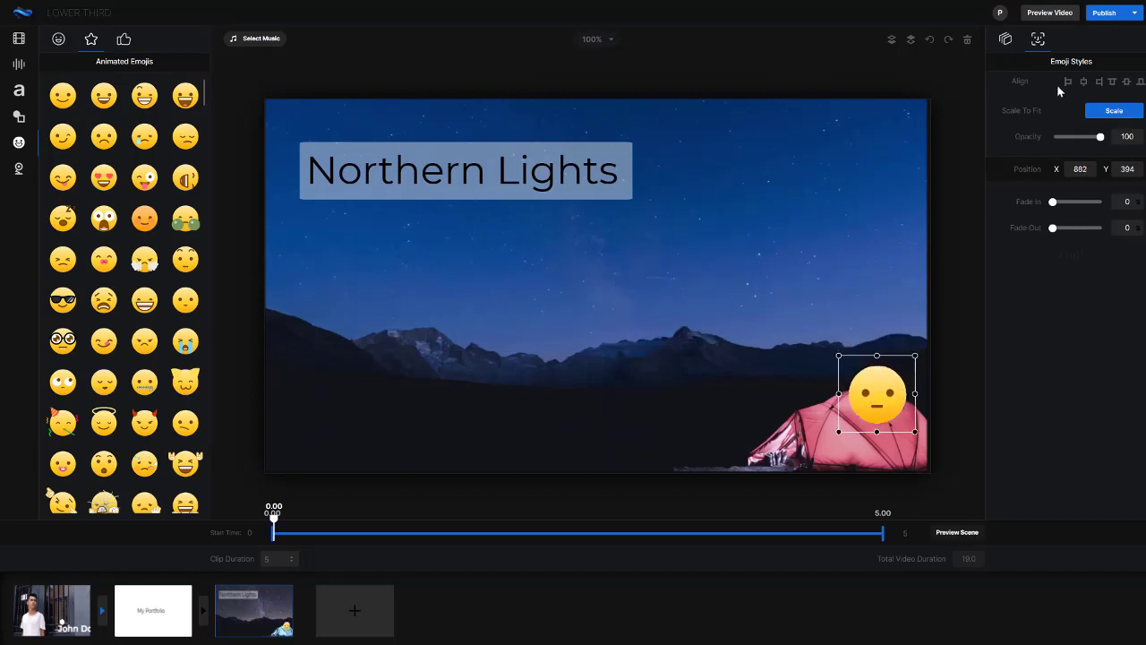
pyautogui.click(968, 41)
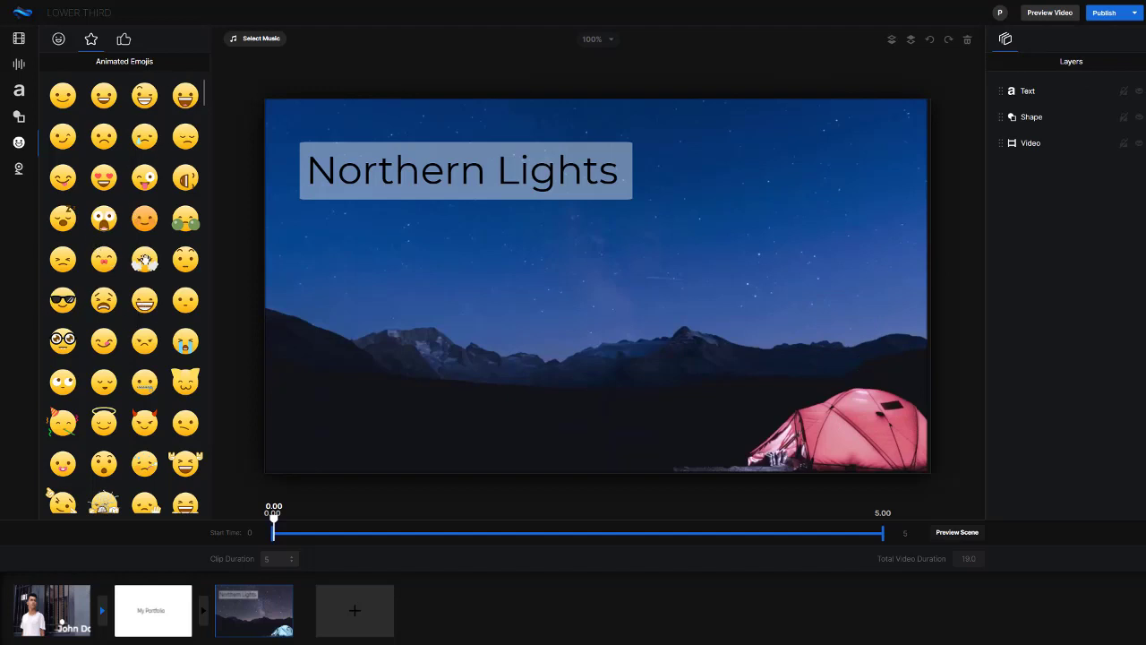
# Place the winking animated emoji on the tent and give it a fade-in.
pyautogui.scroll(-2, 140, 369)
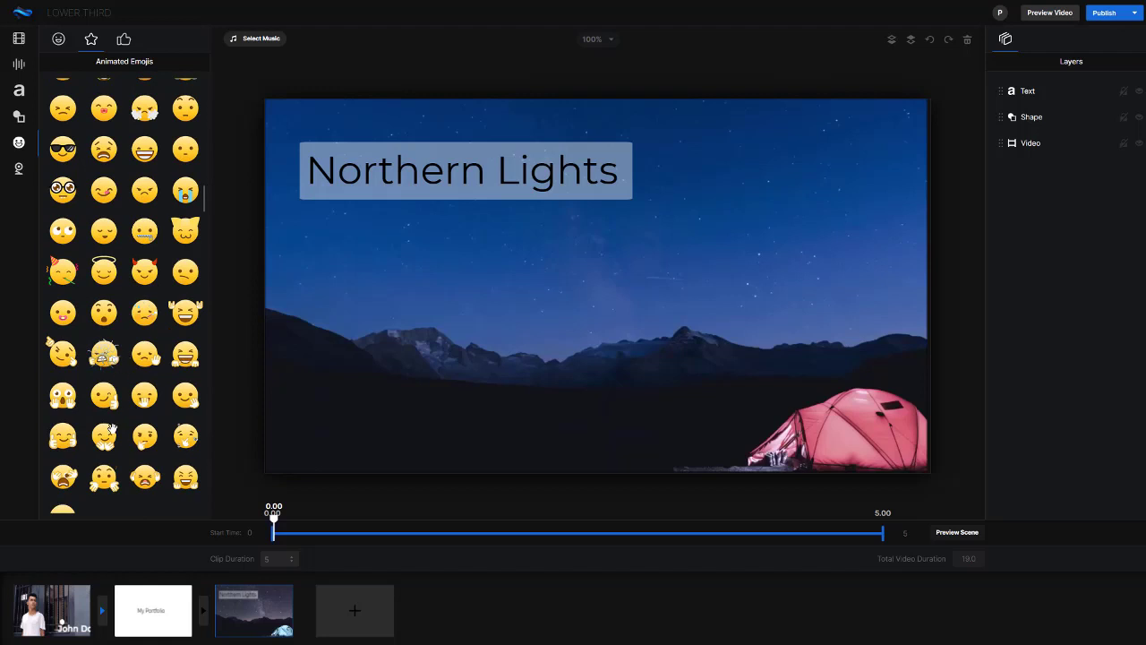
pyautogui.moveTo(63, 354); pyautogui.dragTo(882, 433)
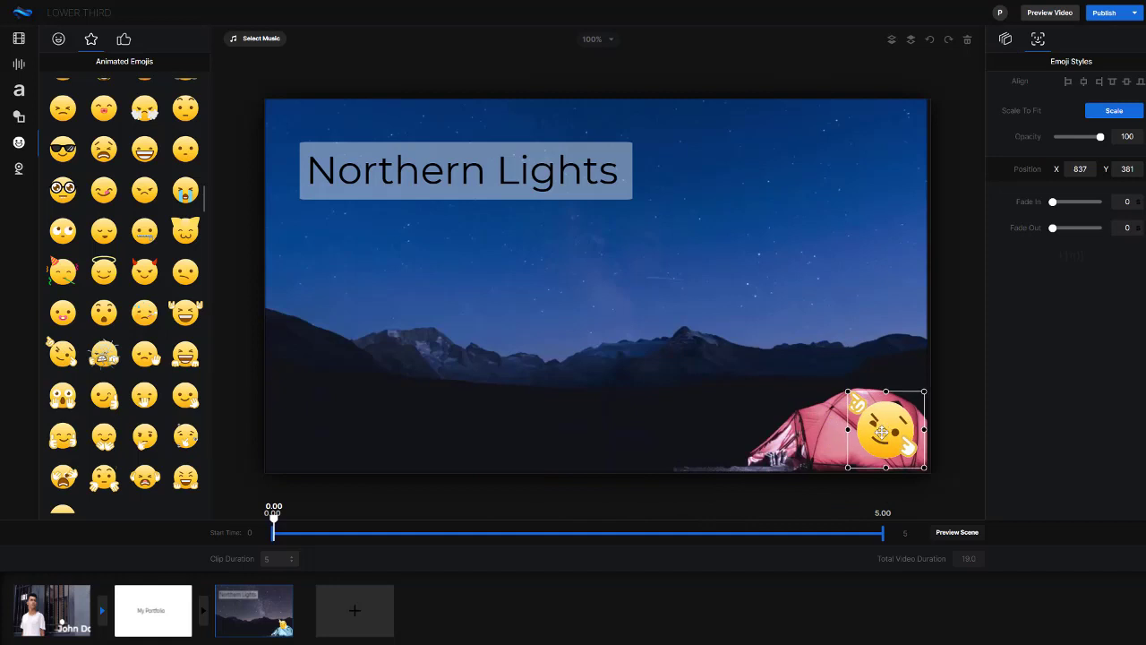
pyautogui.click(684, 430)
pyautogui.click(903, 431)
pyautogui.moveTo(273, 526)
pyautogui.mouseDown()
pyautogui.moveTo(751, 526)
pyautogui.moveTo(273, 526)
pyautogui.mouseUp()
pyautogui.click(886, 424)
pyautogui.moveTo(1053, 204); pyautogui.dragTo(1031, 211)
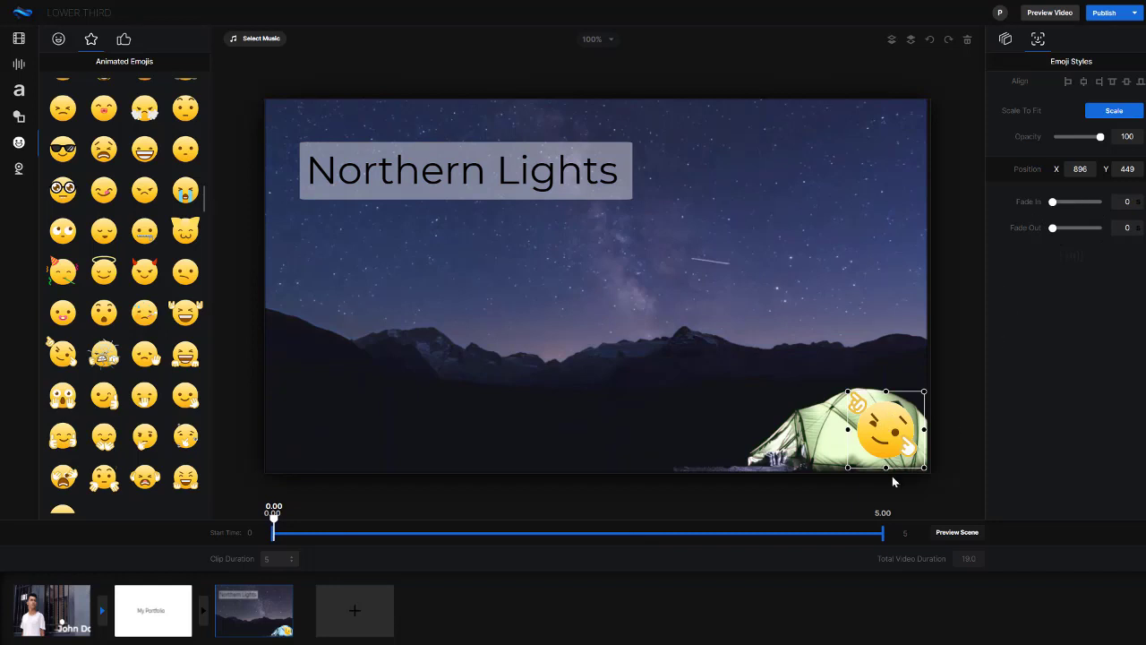
# Time the emoji to appear from 1.08 to 3.30 seconds and preview from the start.
pyautogui.moveTo(274, 520); pyautogui.dragTo(405, 519)
pyautogui.moveTo(273, 534); pyautogui.dragTo(367, 534)
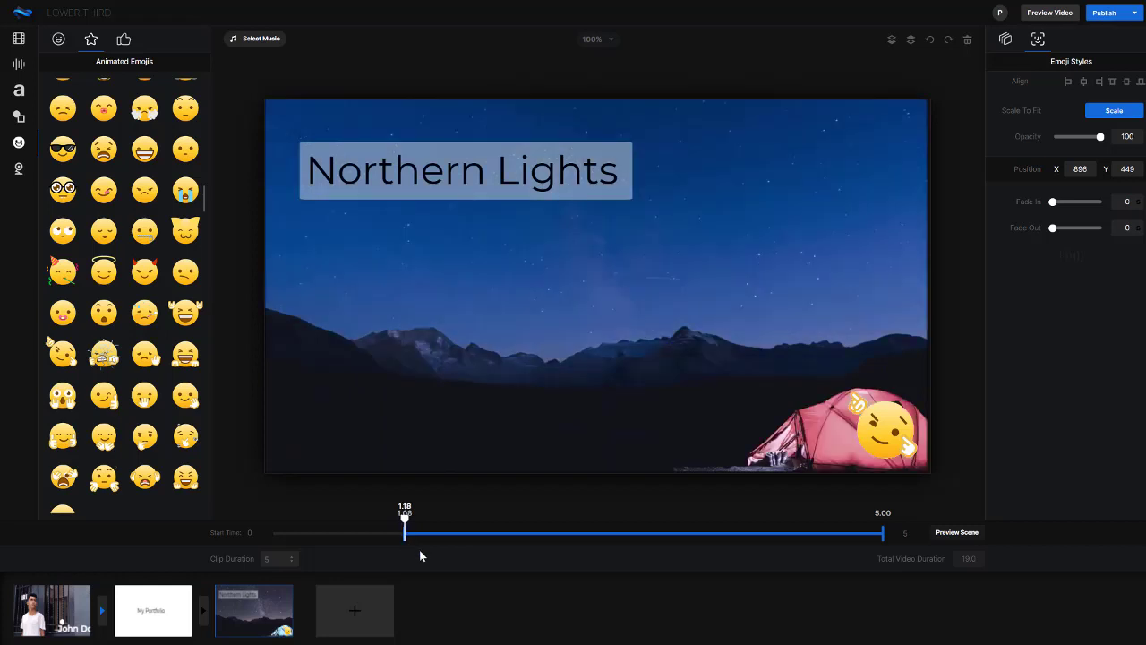
pyautogui.moveTo(801, 537); pyautogui.dragTo(677, 538)
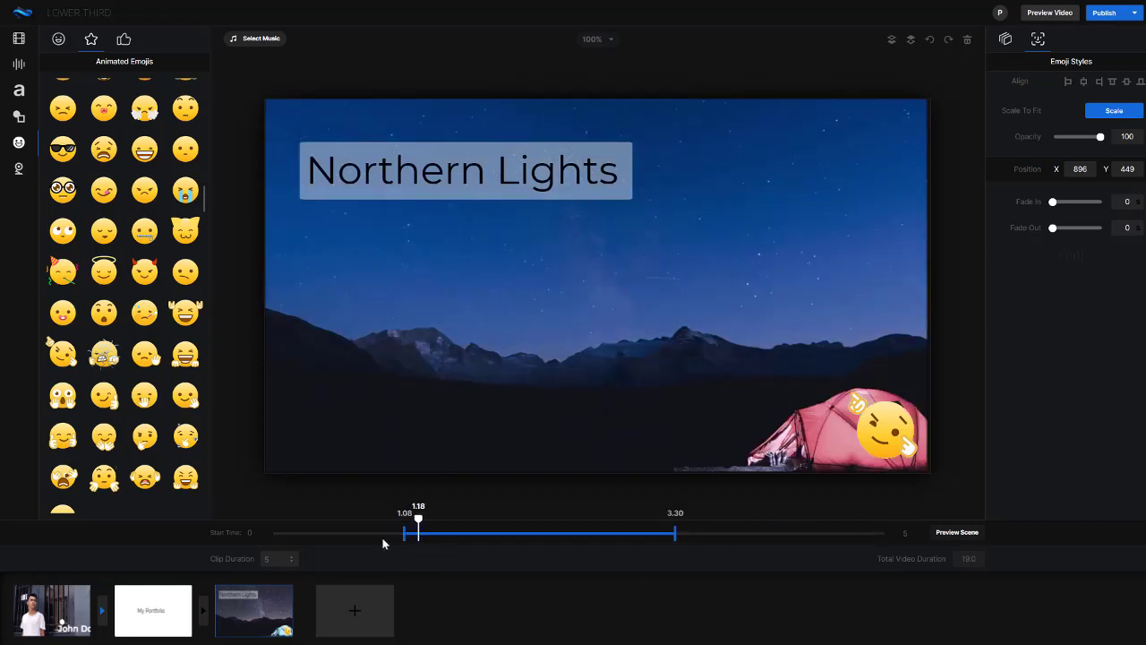
pyautogui.moveTo(418, 519); pyautogui.dragTo(708, 528)
pyautogui.moveTo(640, 522); pyautogui.dragTo(234, 503)
pyautogui.click(1005, 39)
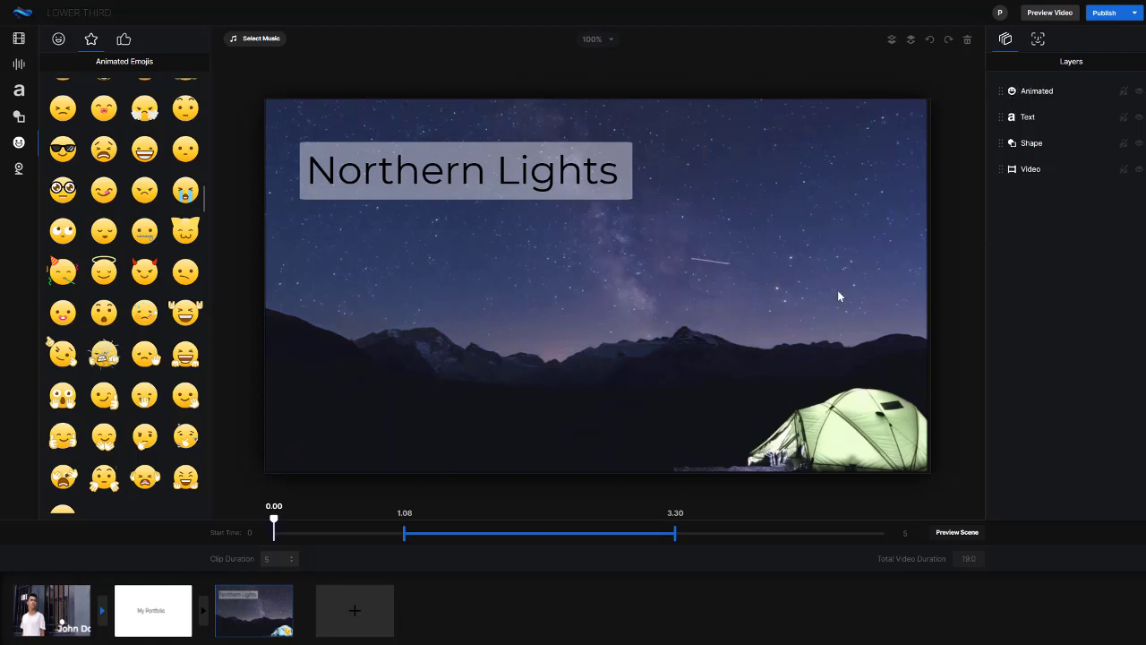
# Switch via the My Portfolio scene back to the first lower-third video scene; peek at Publish options.
pyautogui.click(158, 608)
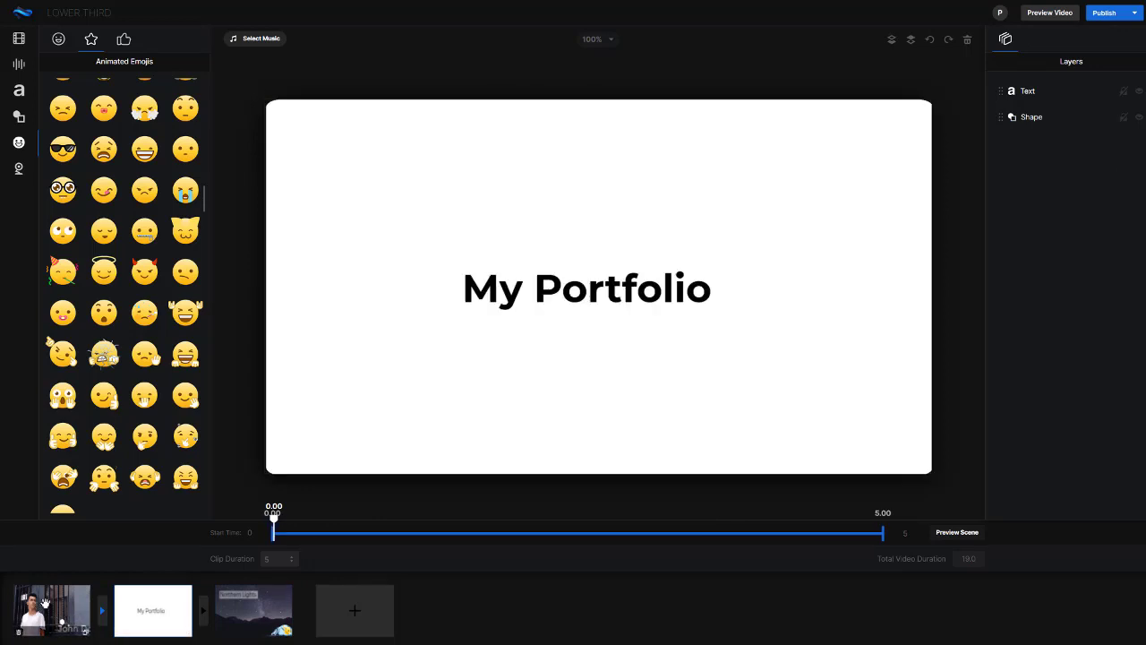
pyautogui.click(45, 604)
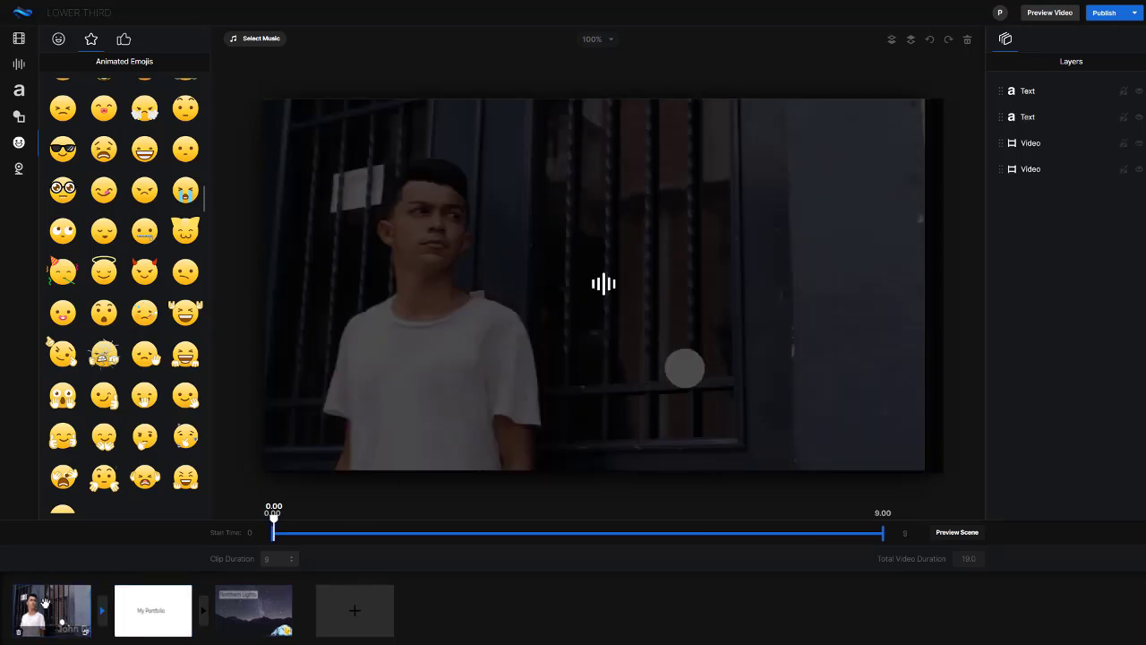
pyautogui.click(124, 38)
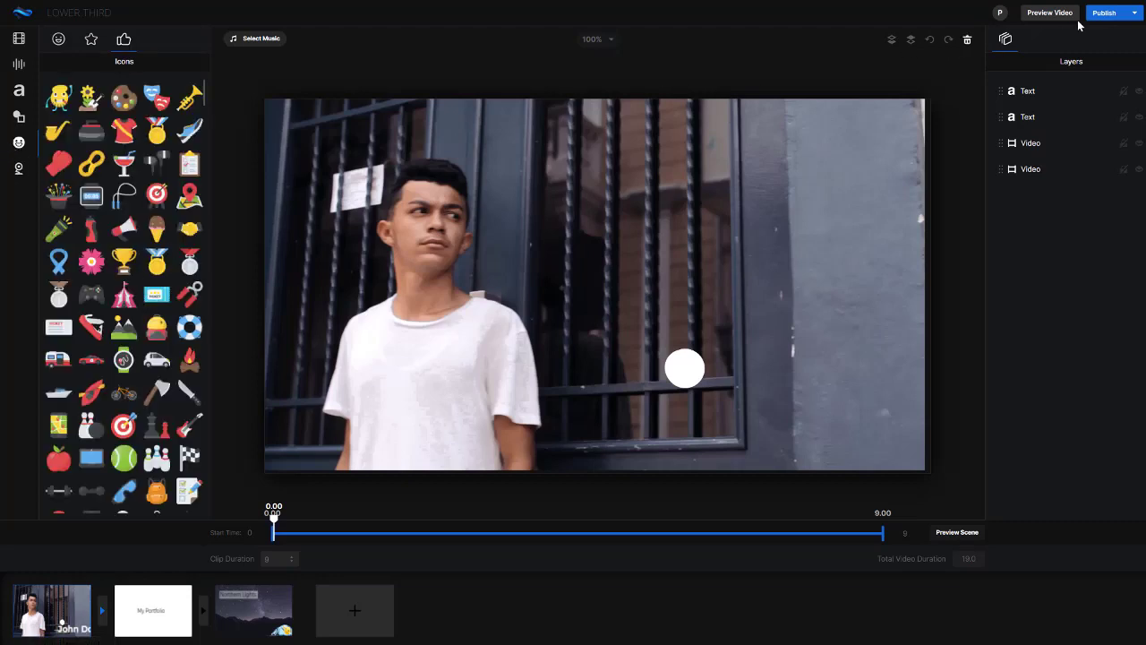
pyautogui.click(1133, 14)
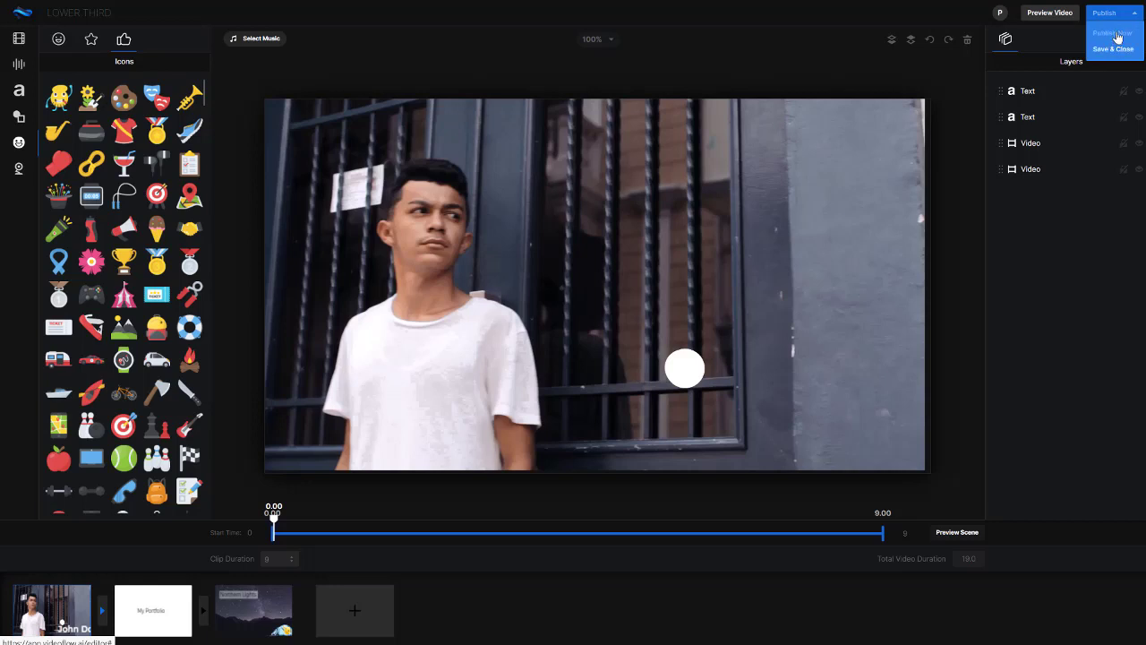
pyautogui.click(1059, 18)
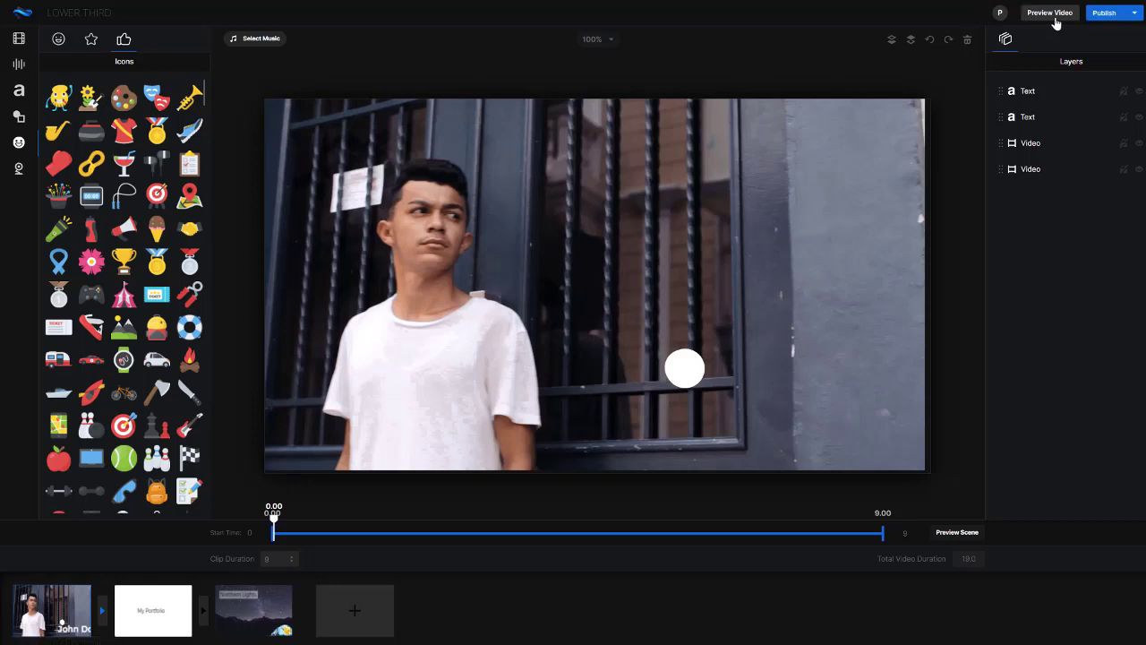
pyautogui.click(1049, 13)
# Browse text to speech and the music library, then open Publish Now settings at 1080p (1920×1080).
pyautogui.click(18, 65)
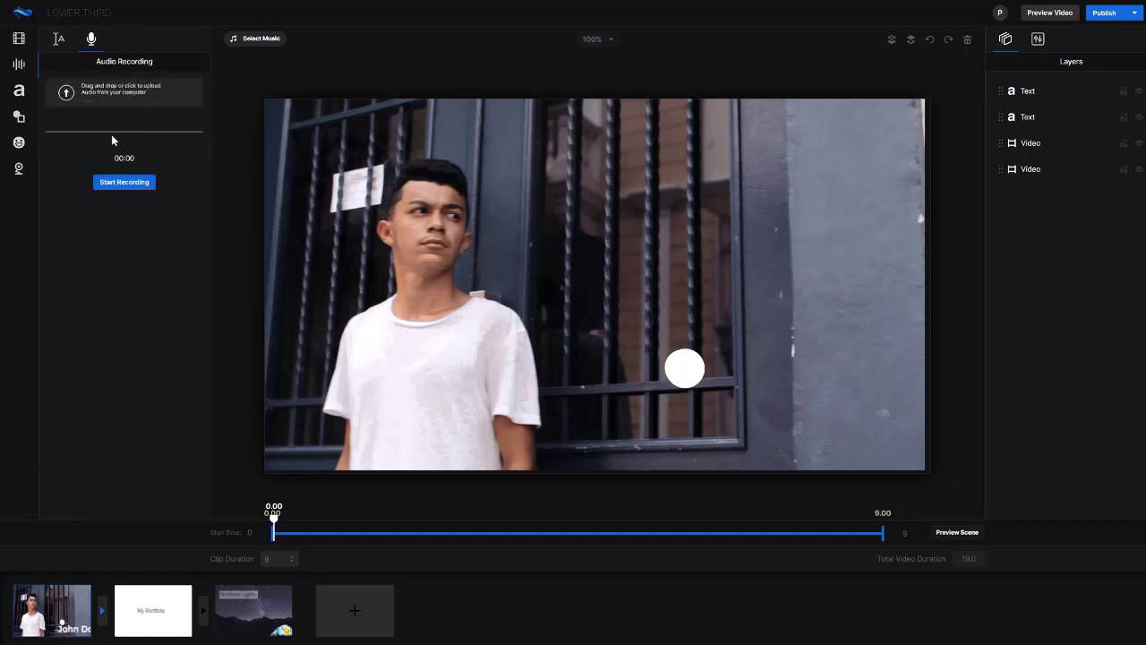
pyautogui.click(60, 39)
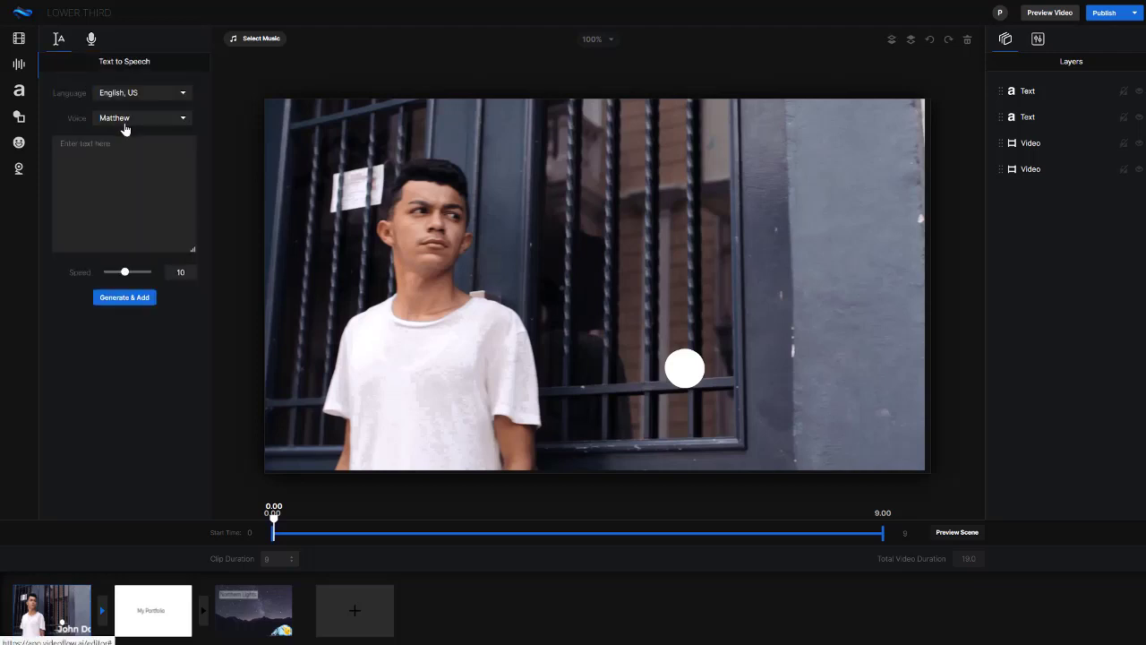
pyautogui.click(261, 40)
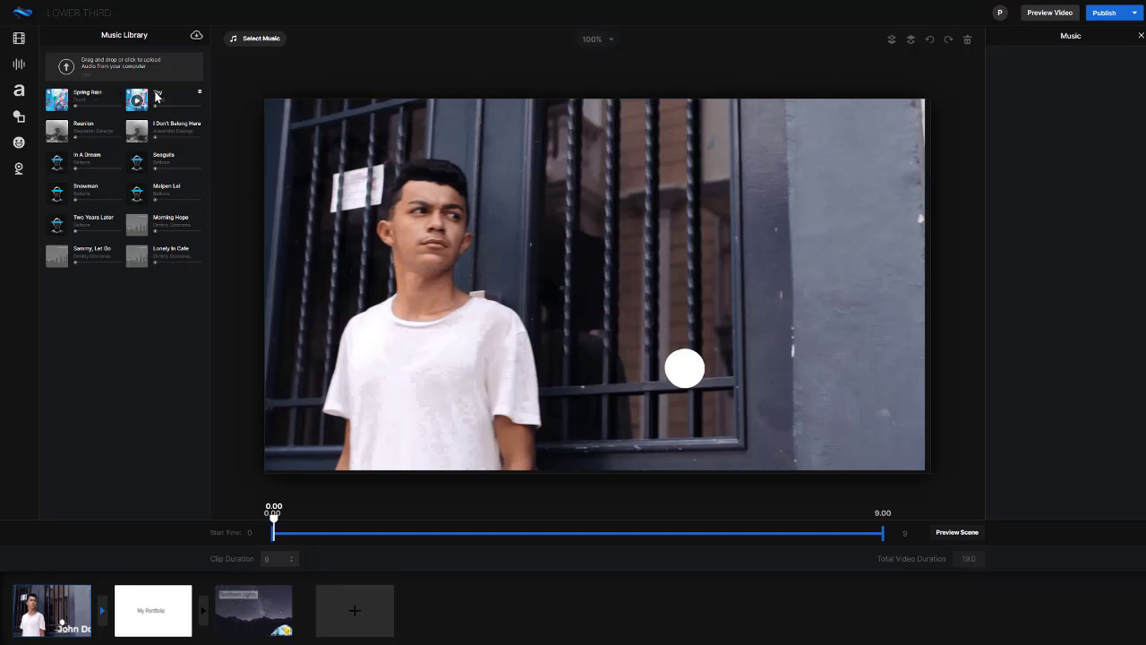
pyautogui.moveTo(139, 99)
pyautogui.click(1104, 16)
pyautogui.click(1105, 34)
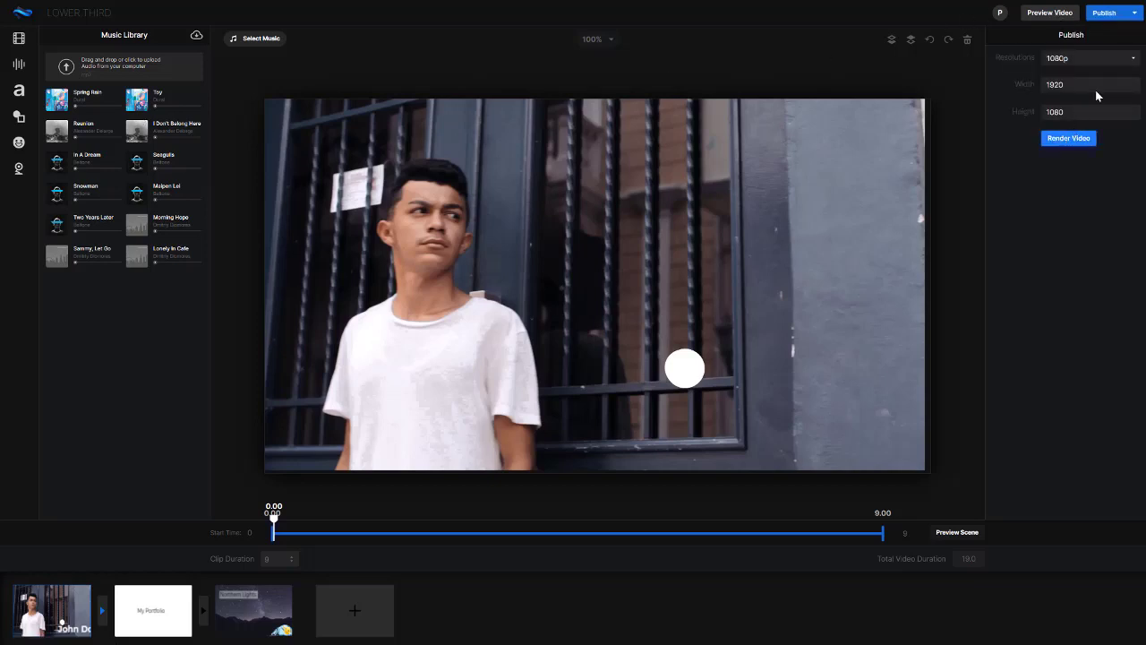